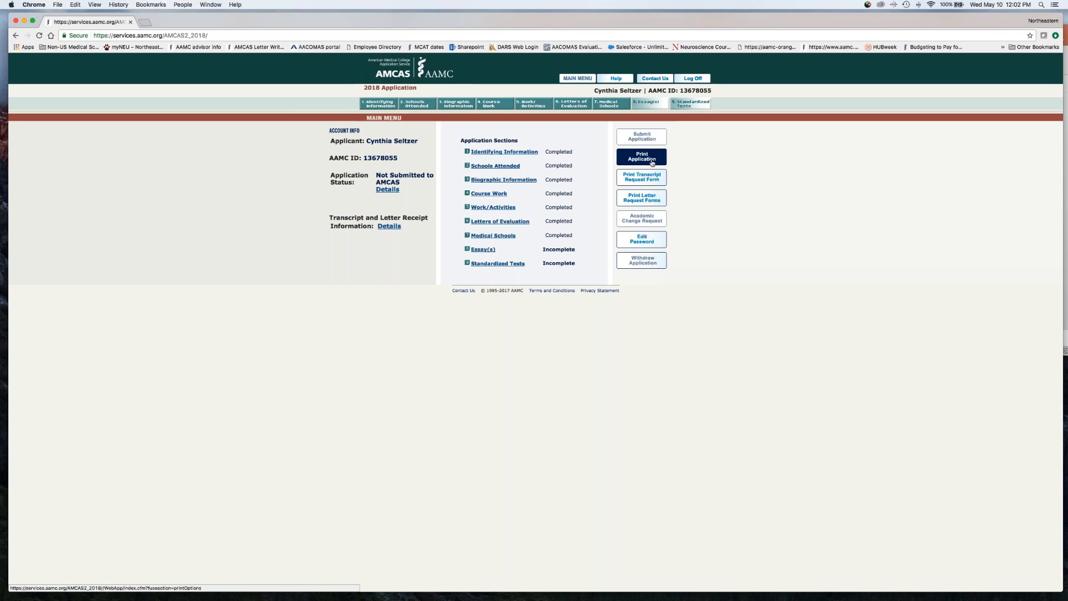
View the format options for printing the application, and return to the main menu
click(652, 161)
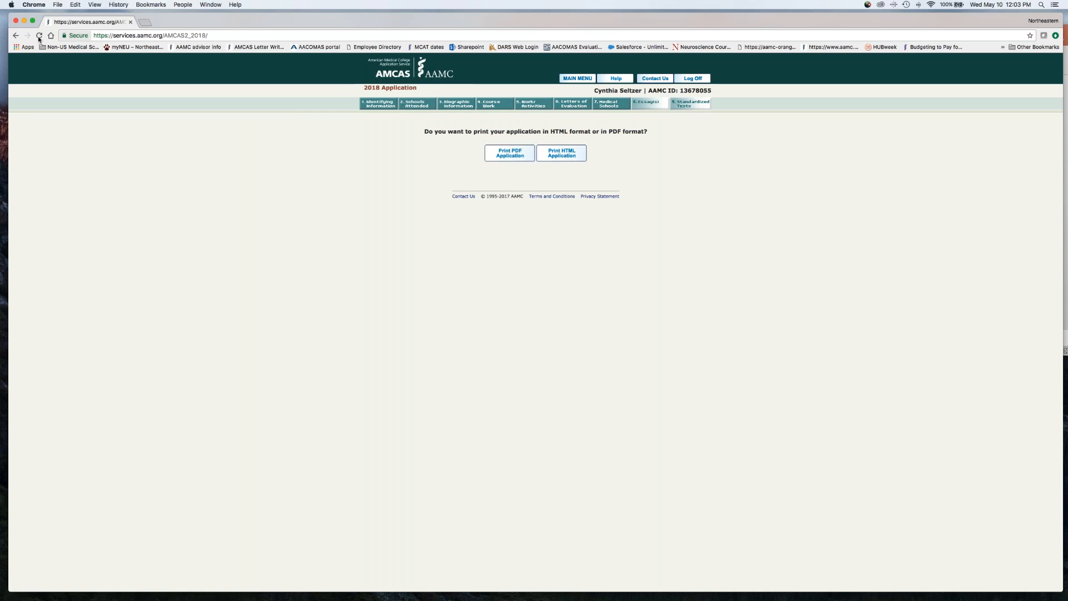
click(15, 35)
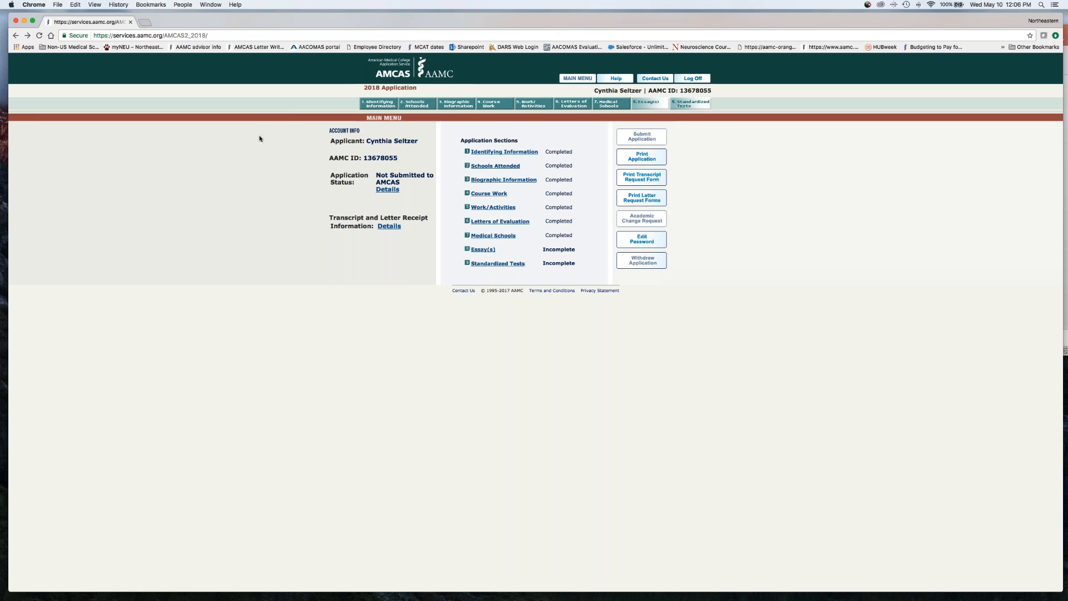
View the Identifying Information summary and the ID Numbers question within that section
click(376, 109)
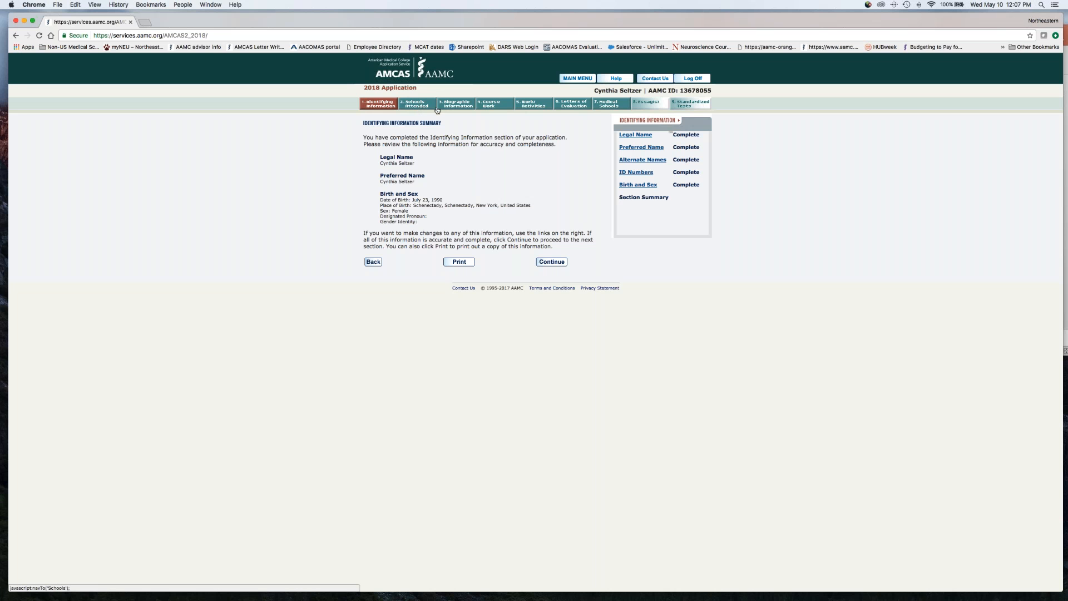
click(636, 173)
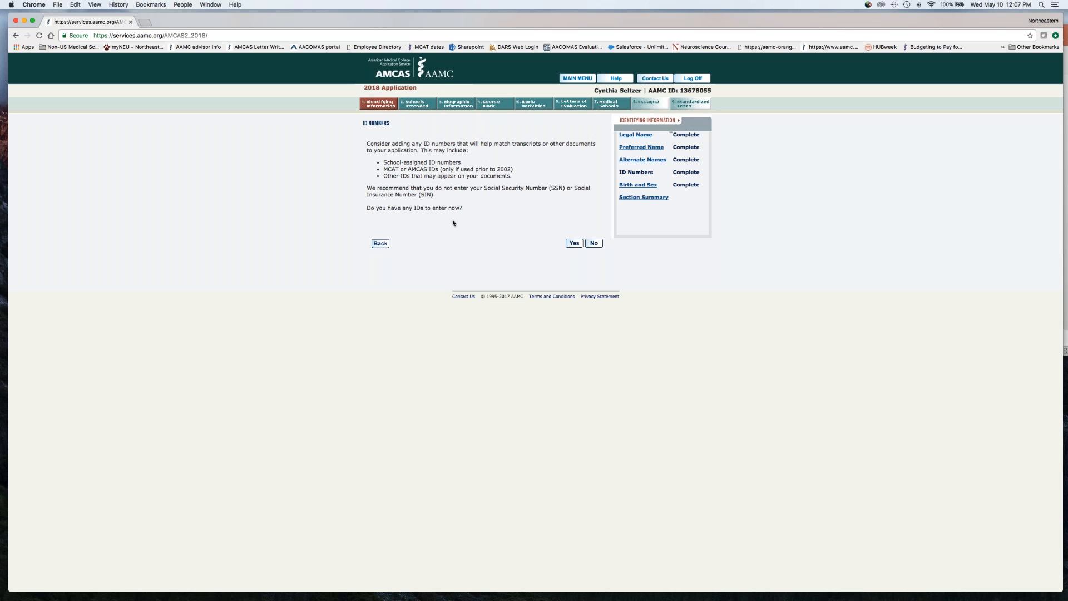
In the Schools Attended transcripts questions, answer Yes to courses taken outside the home institution and Yes to adding more schools
click(421, 106)
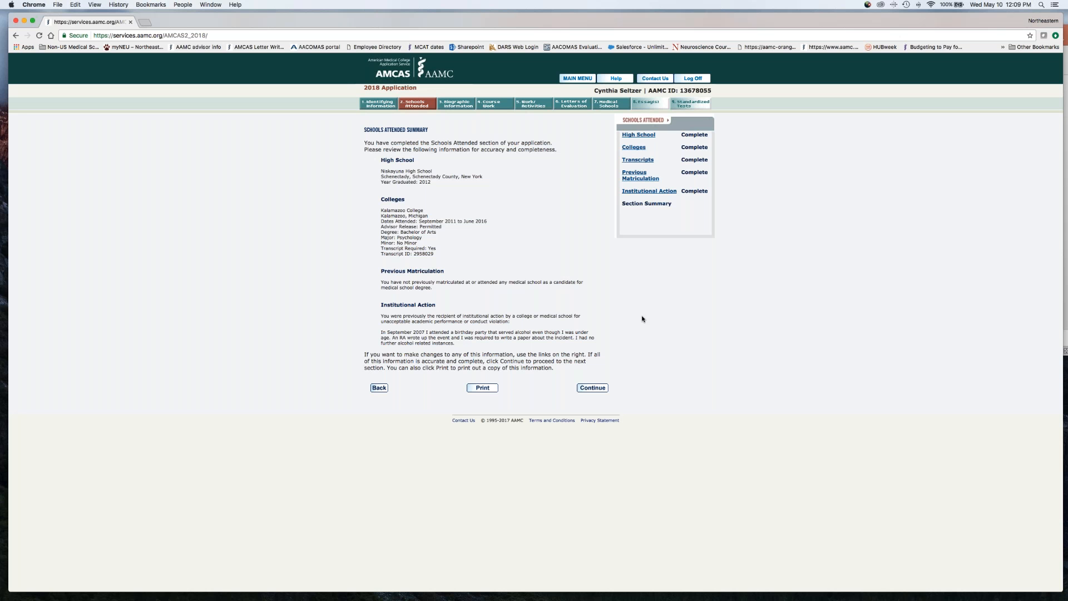
click(627, 162)
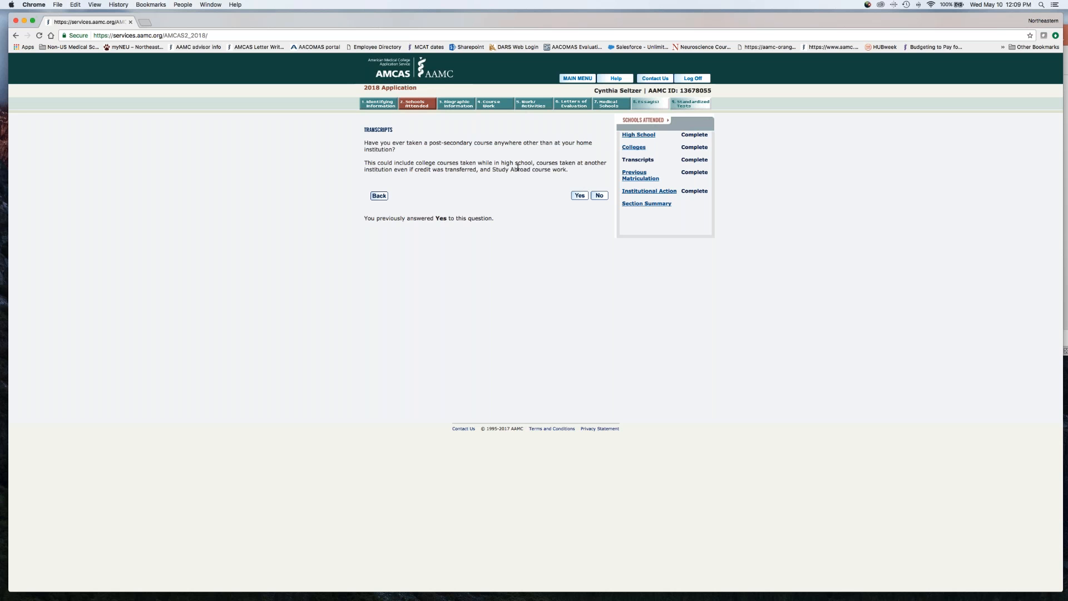
click(579, 195)
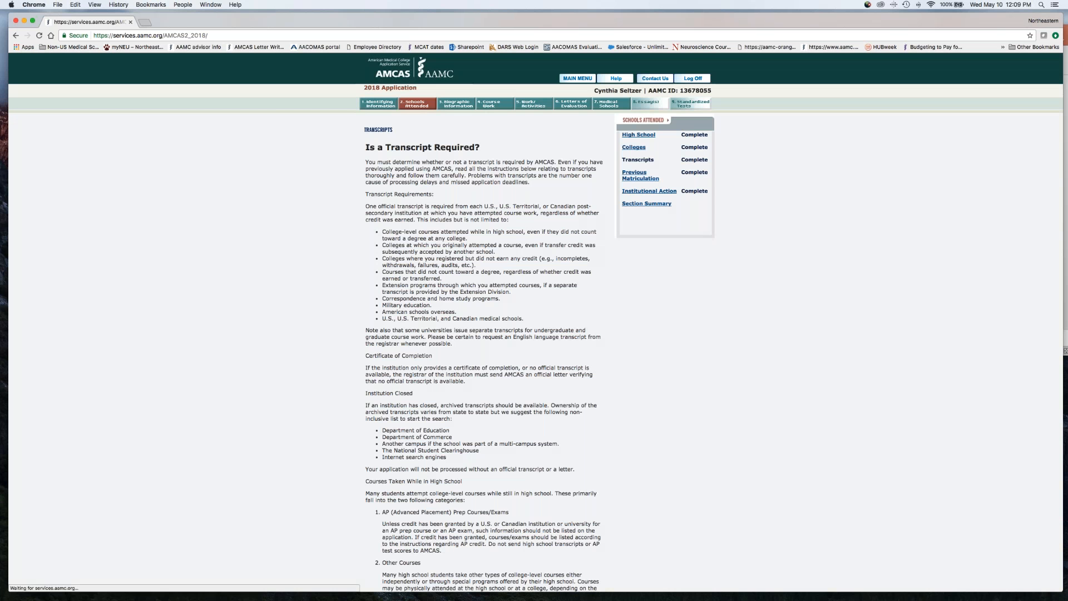
scroll(702, 335, down, 5)
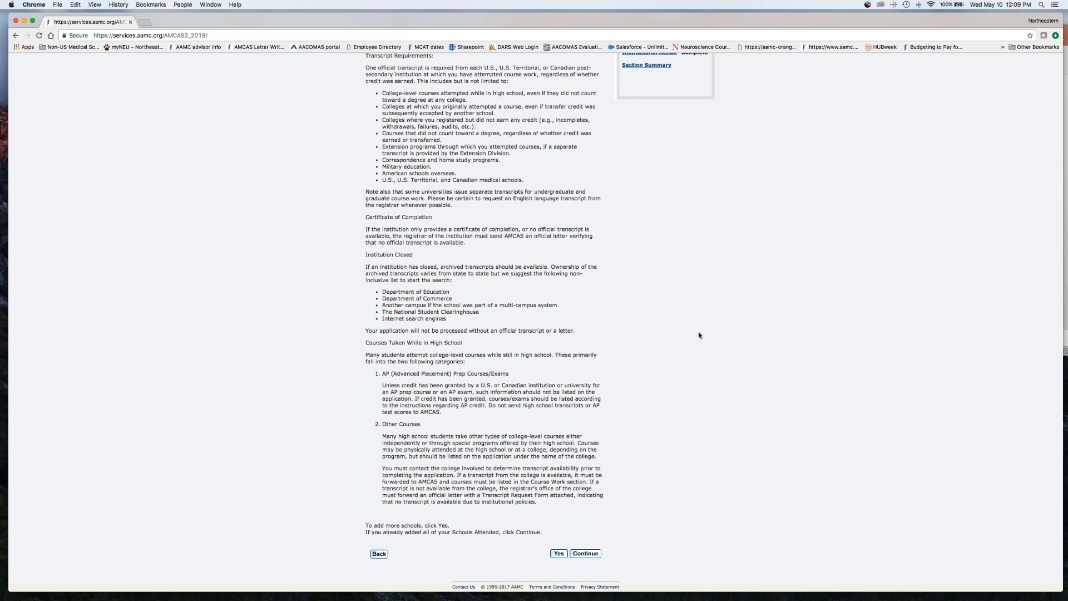
click(557, 554)
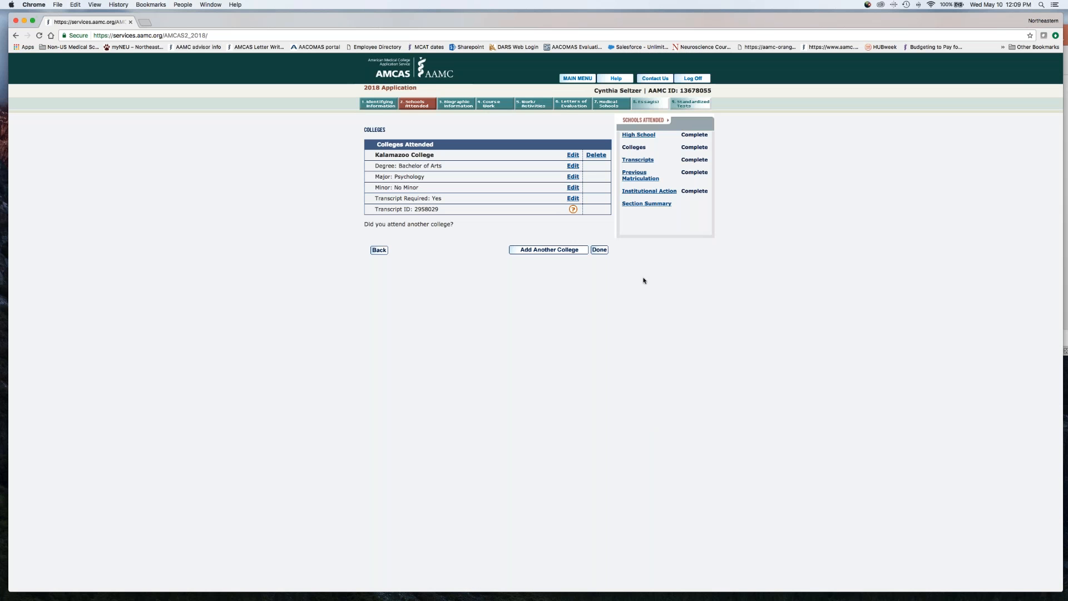
click(562, 251)
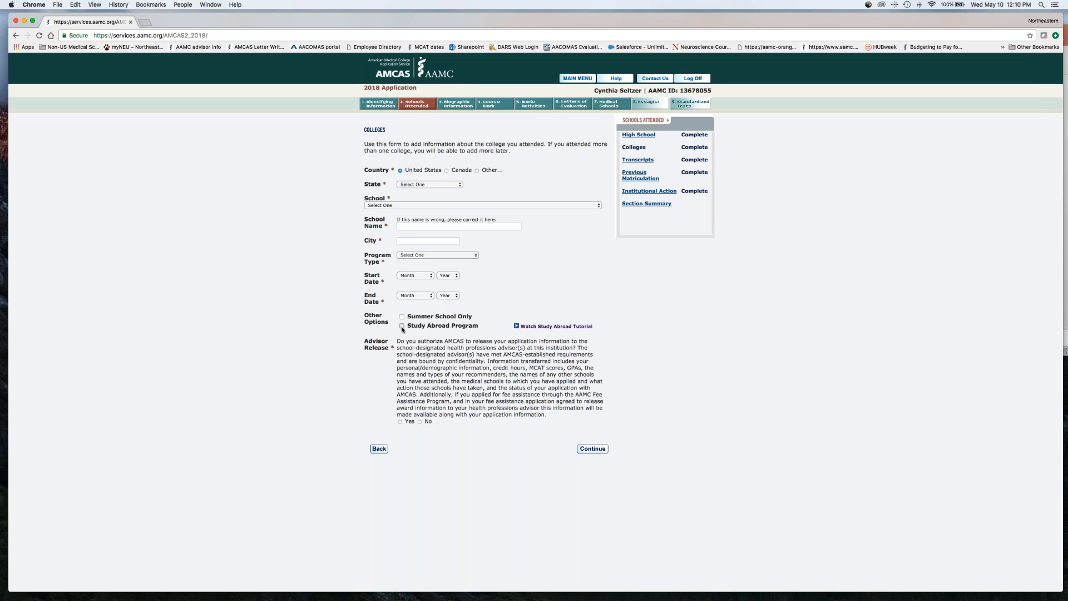
click(605, 449)
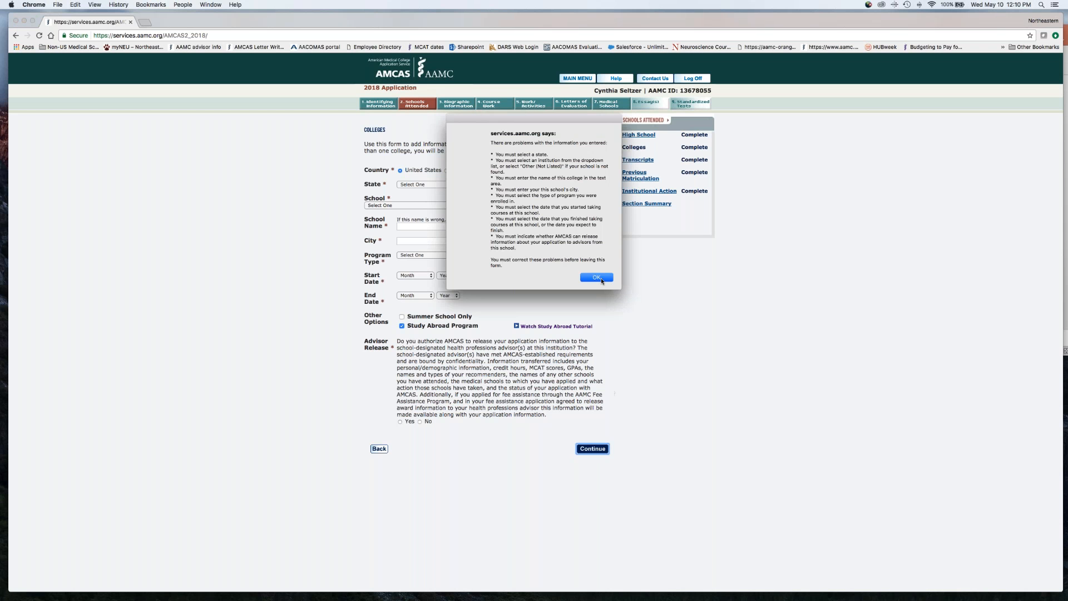
click(598, 278)
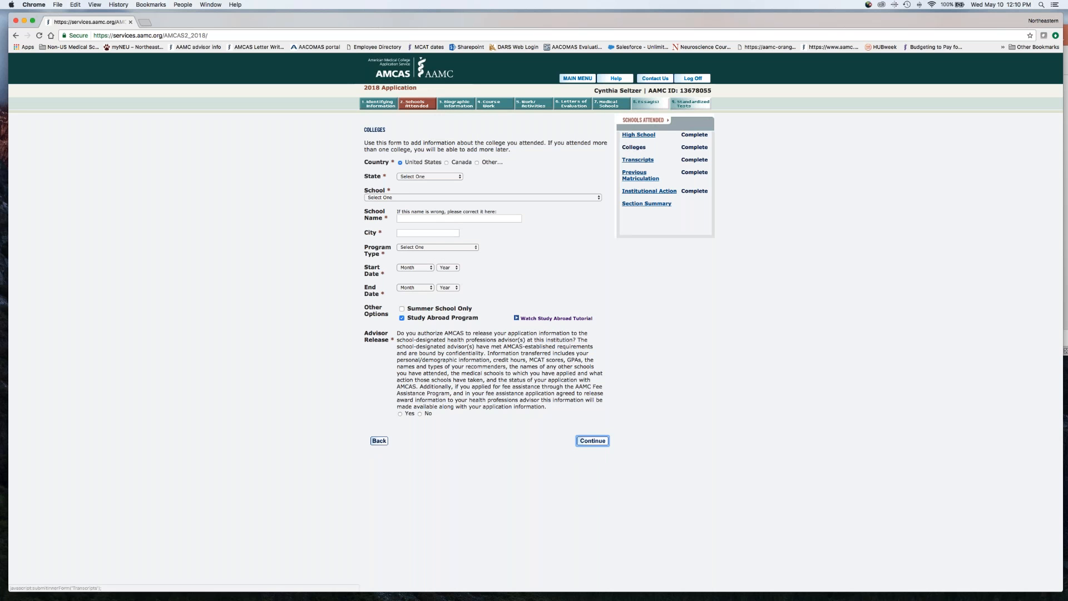
click(636, 161)
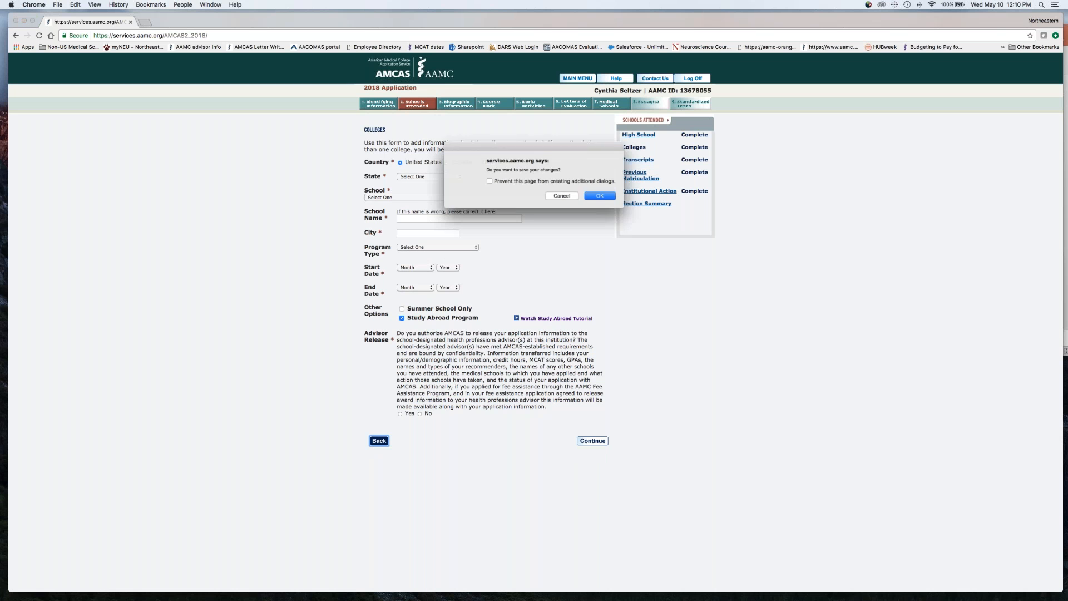
click(598, 197)
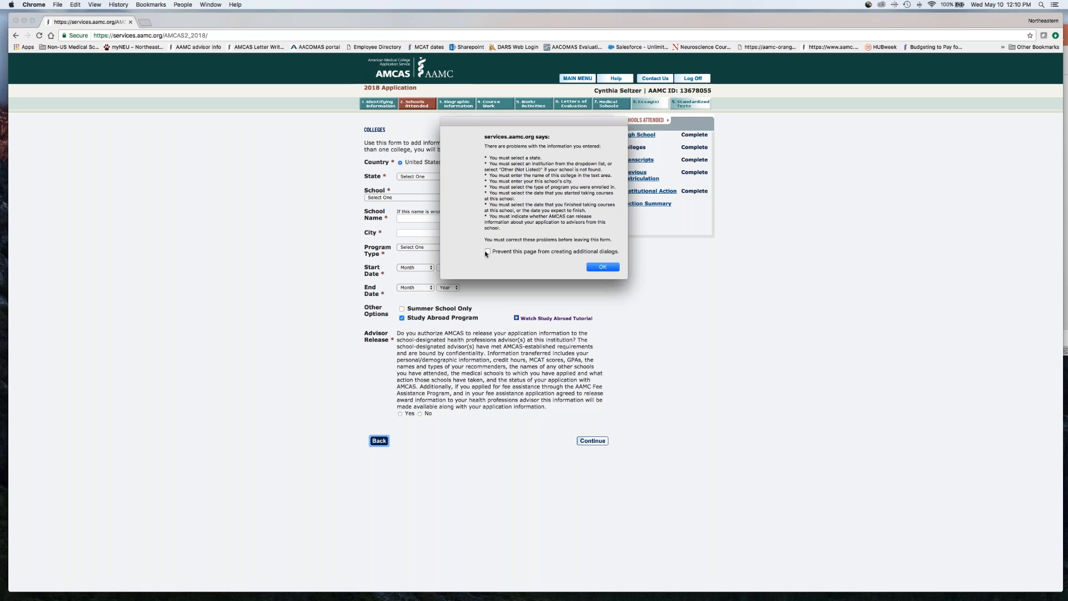
click(594, 268)
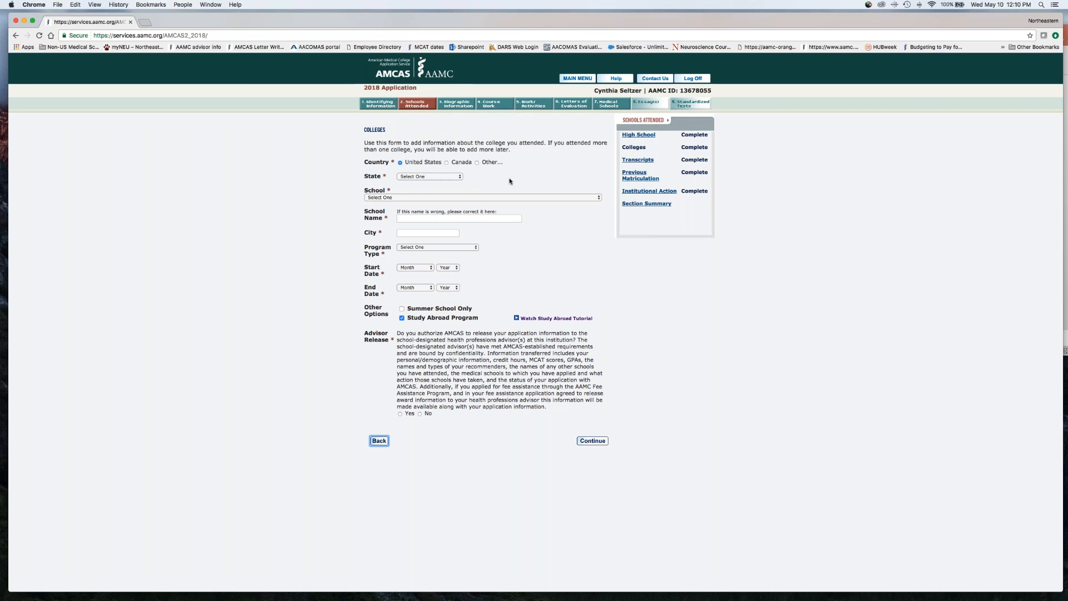
click(637, 161)
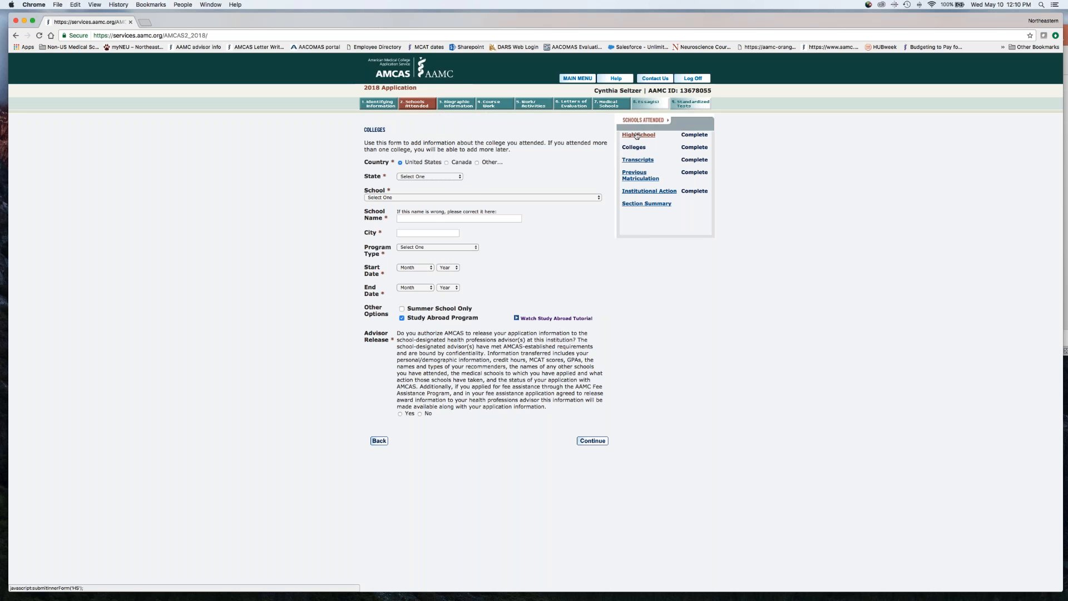
click(379, 441)
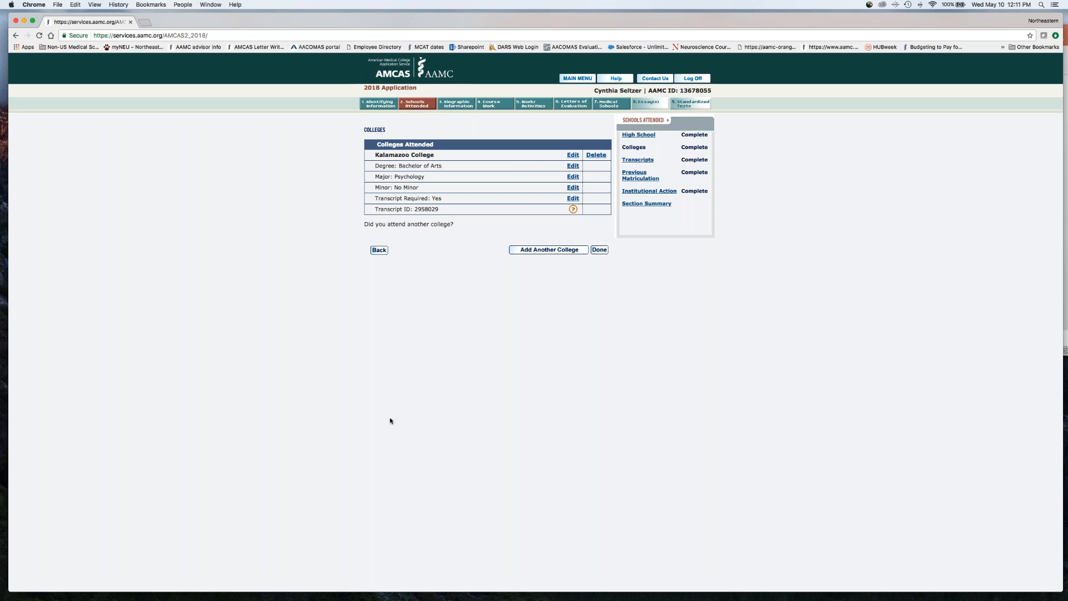
Revisit the transcripts questions, answer Yes to courses taken elsewhere, choose to add more schools, and return to the colleges list
click(638, 160)
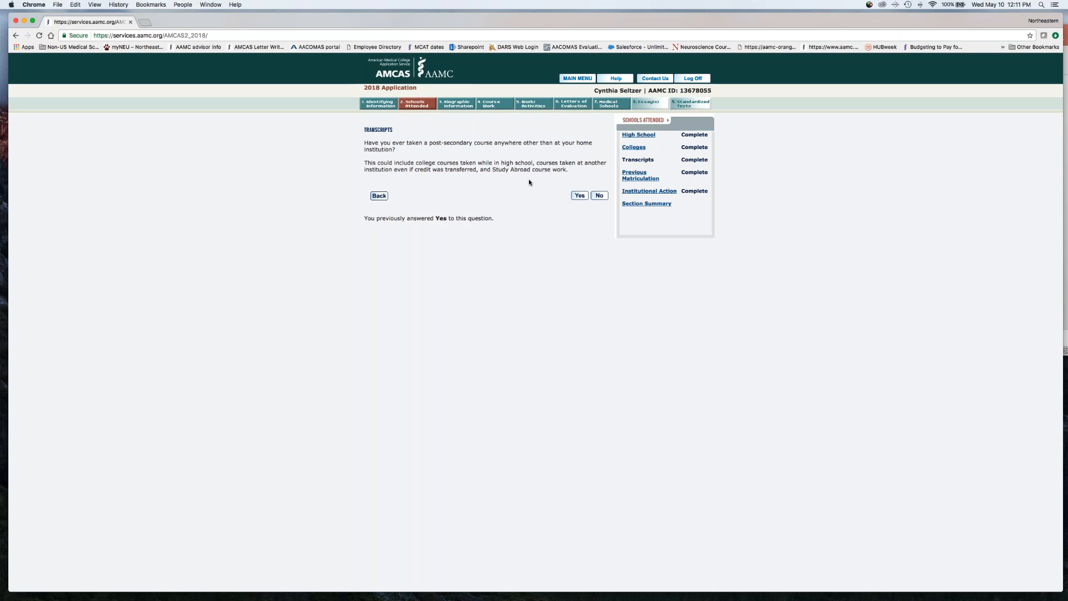
click(578, 196)
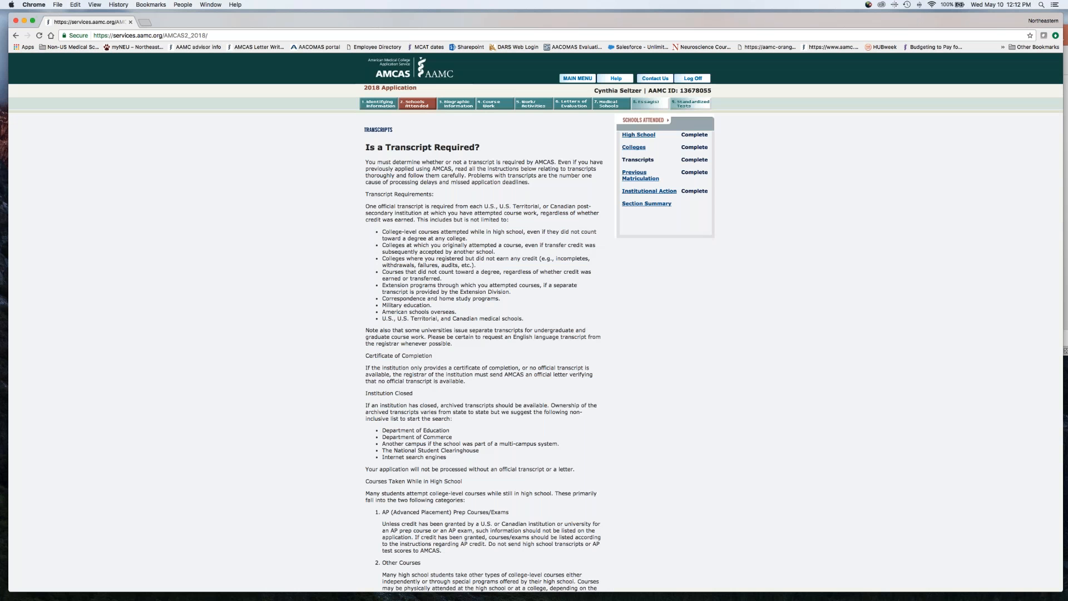
scroll(534, 323, down, 1)
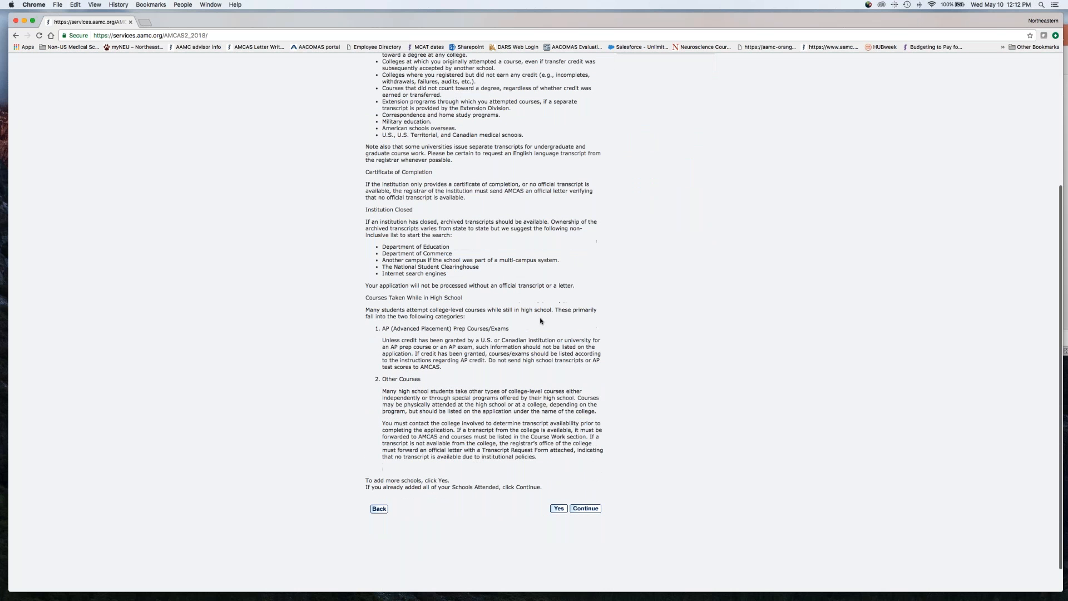
click(559, 508)
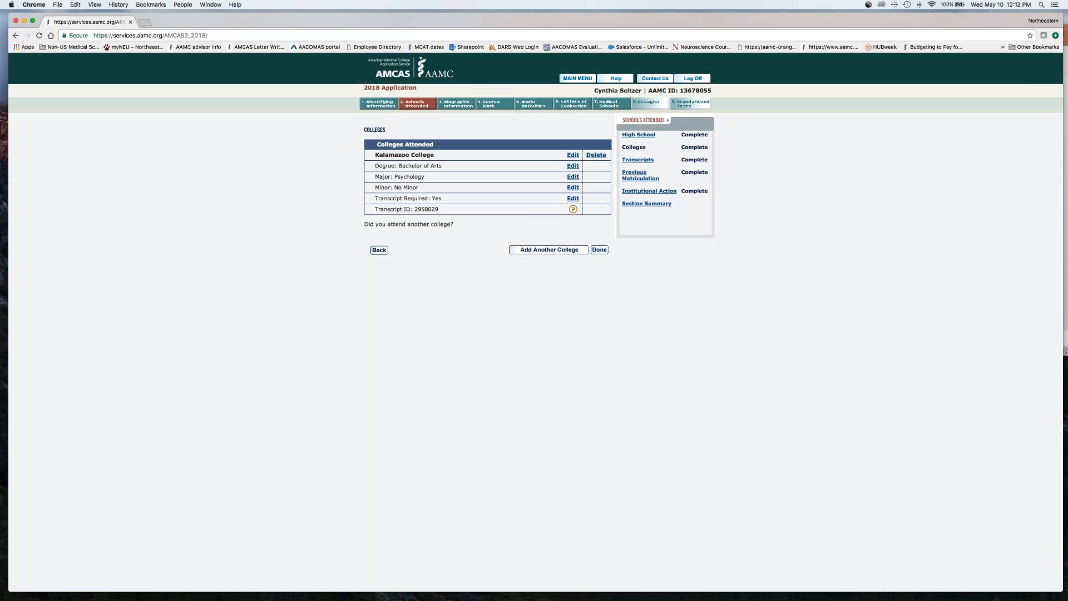
click(636, 162)
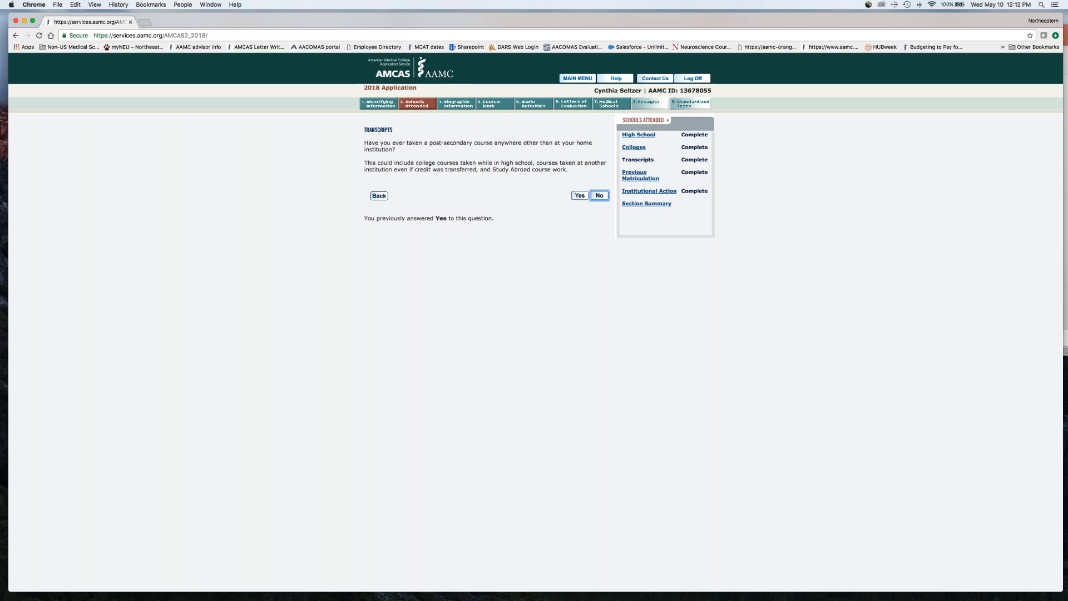
click(635, 149)
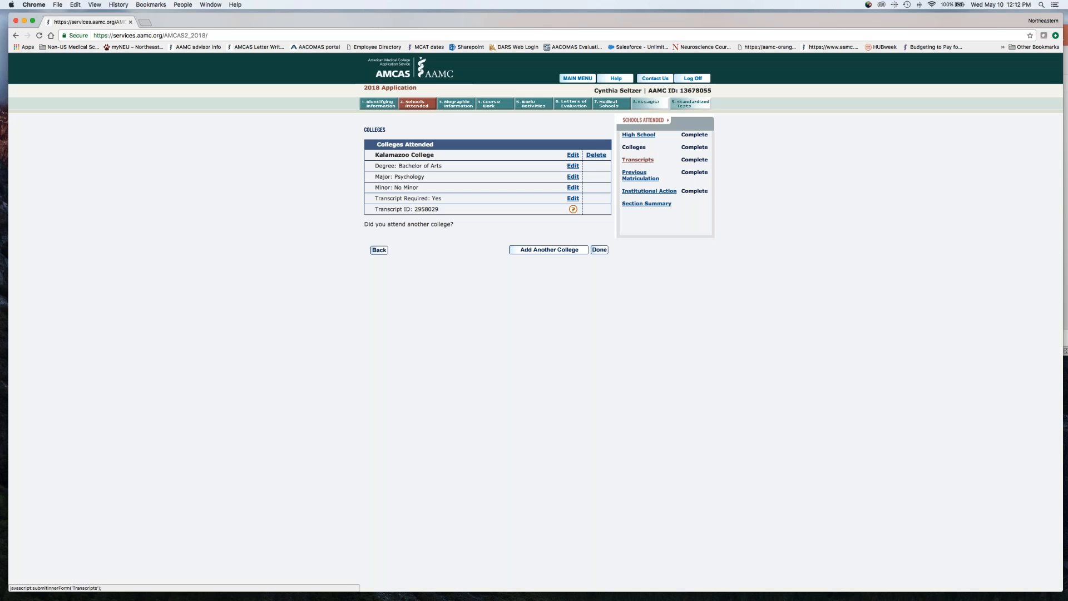
Answer No to the transcripts question about courses outside the home institution, and continue past the transcript requirements without adding schools
click(638, 161)
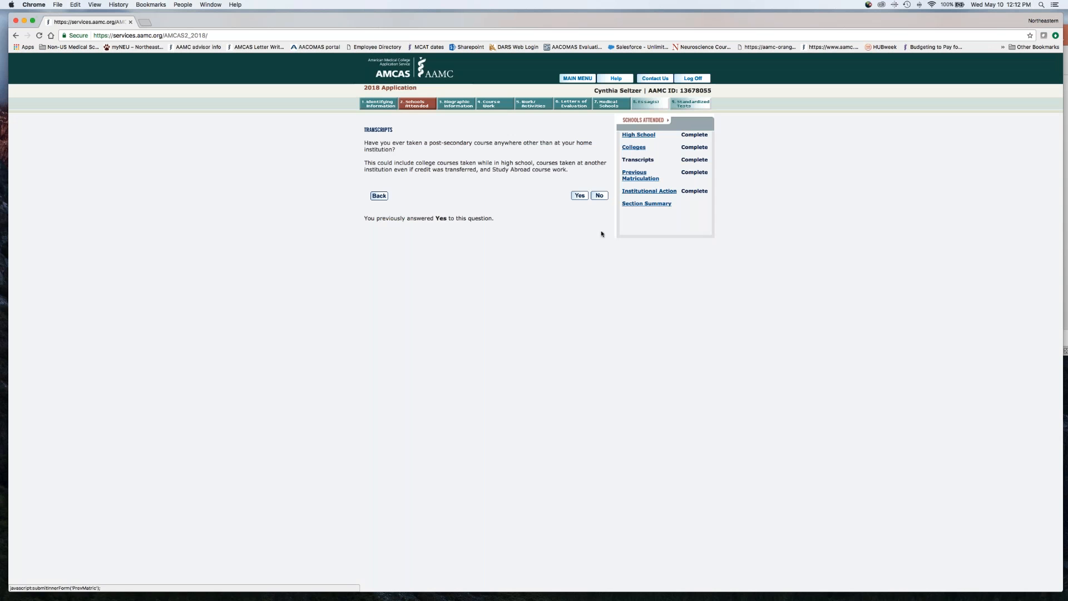
click(599, 195)
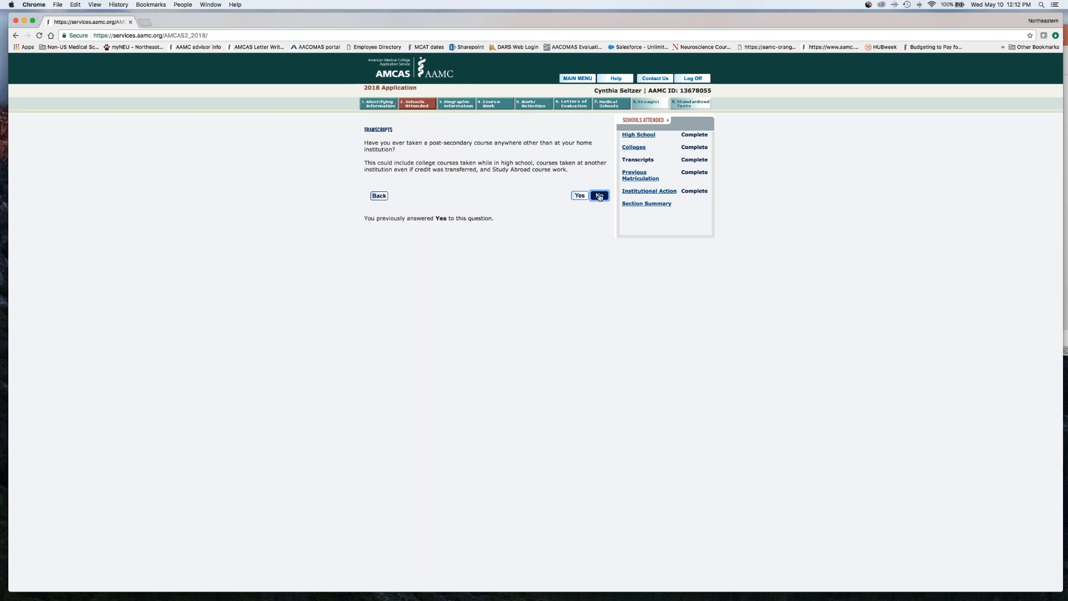
click(600, 196)
scroll(579, 480, down, 10)
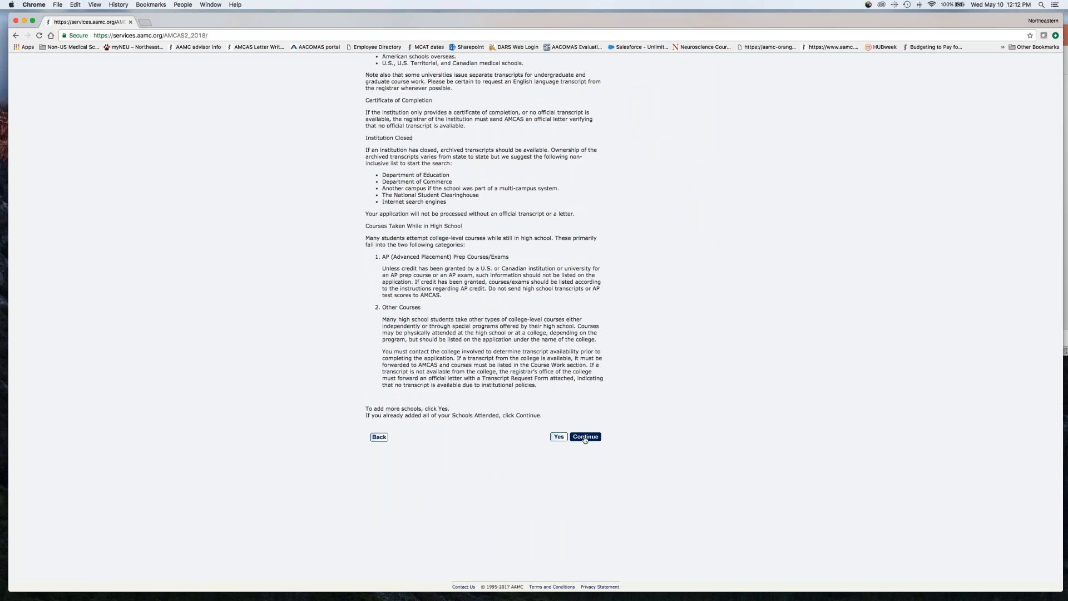
click(585, 437)
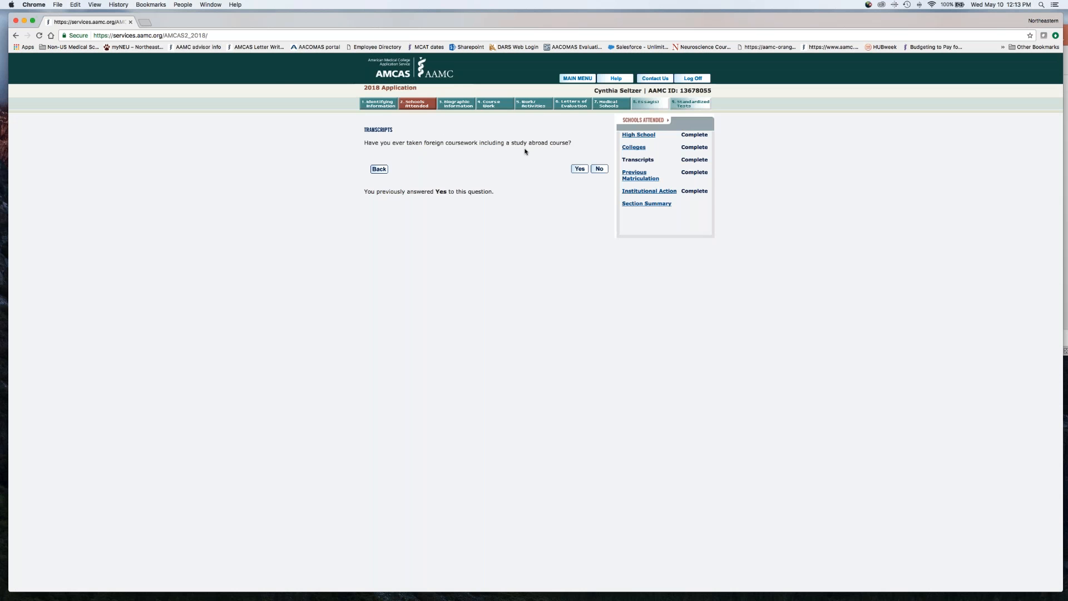
Answer Yes to foreign coursework and expand the detailed instructions for study abroad programs sponsored by a U.S. or Canadian school
click(579, 169)
scroll(686, 341, down, 3)
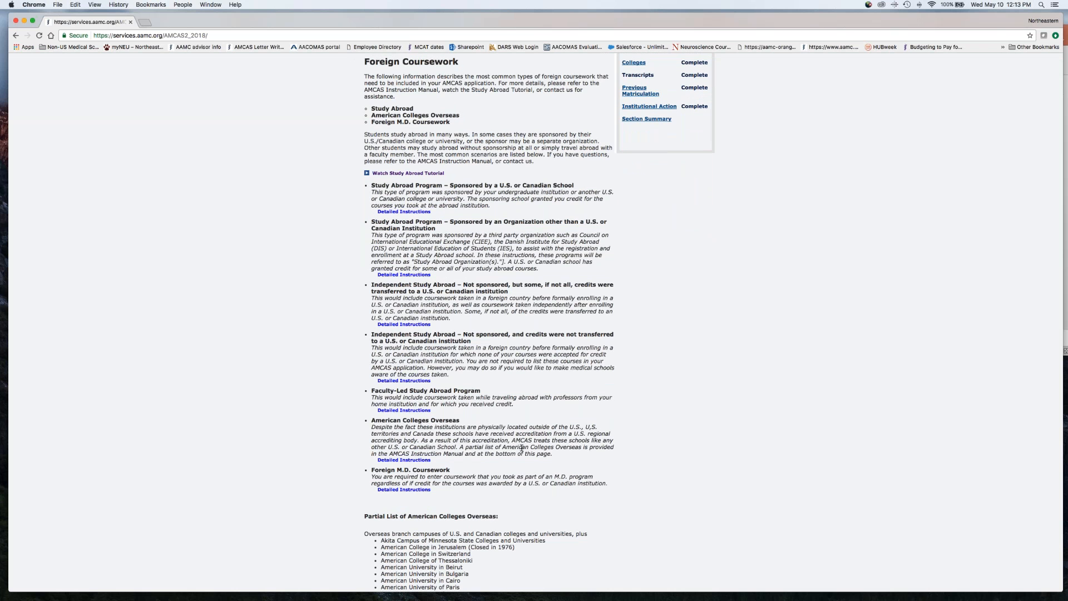
scroll(522, 448, down, 1)
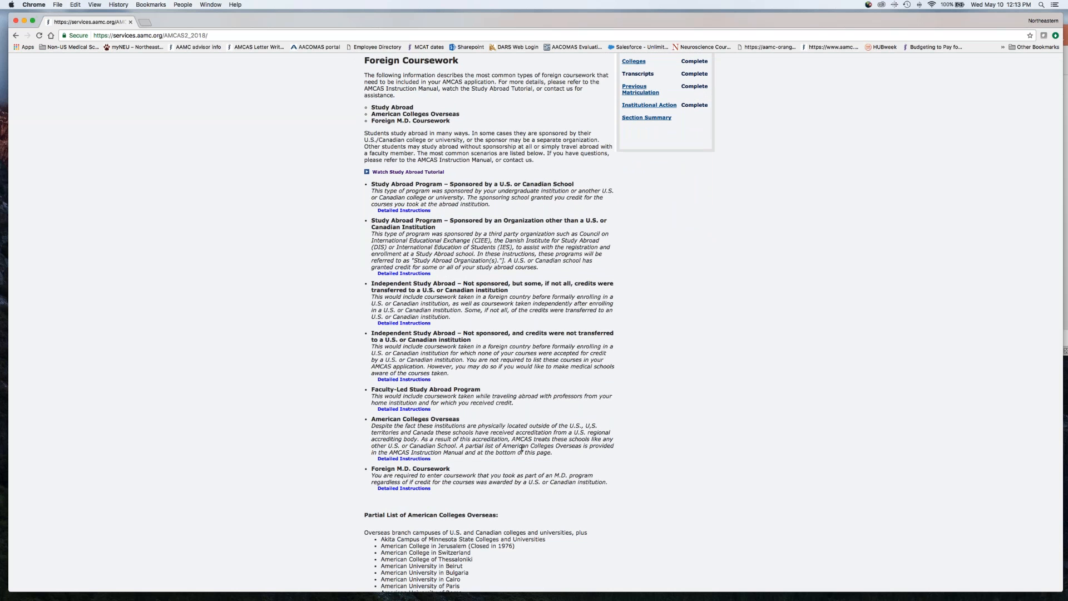
click(404, 210)
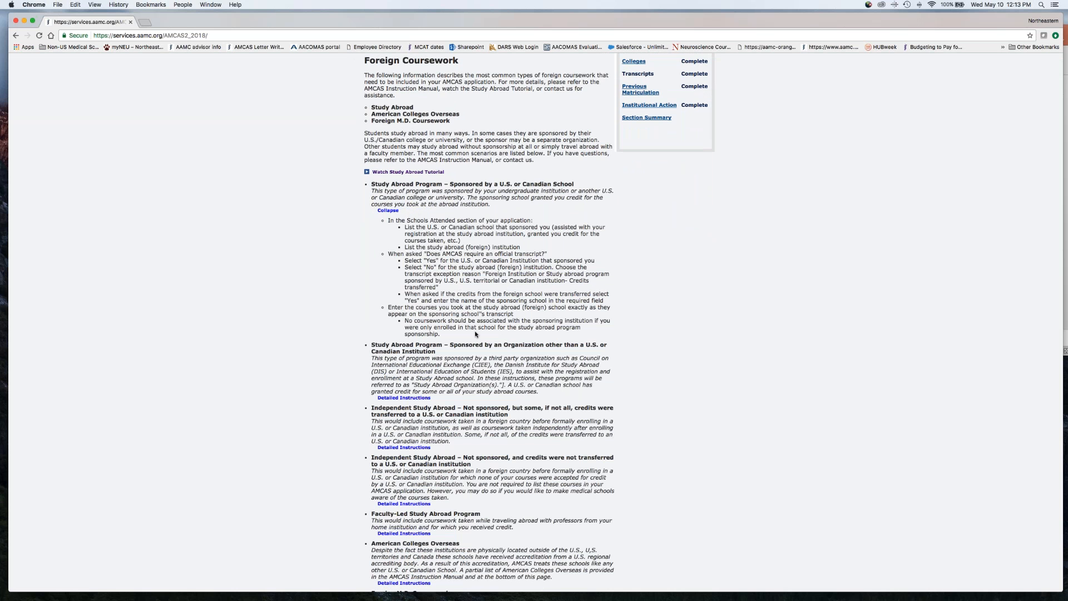
scroll(474, 334, down, 5)
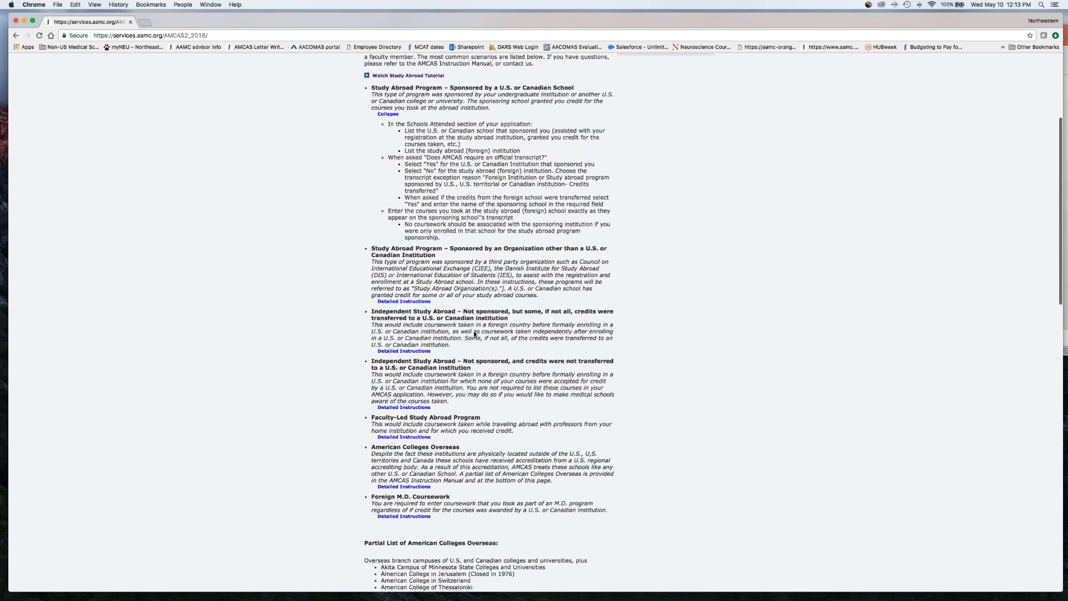
scroll(474, 171, up, 4)
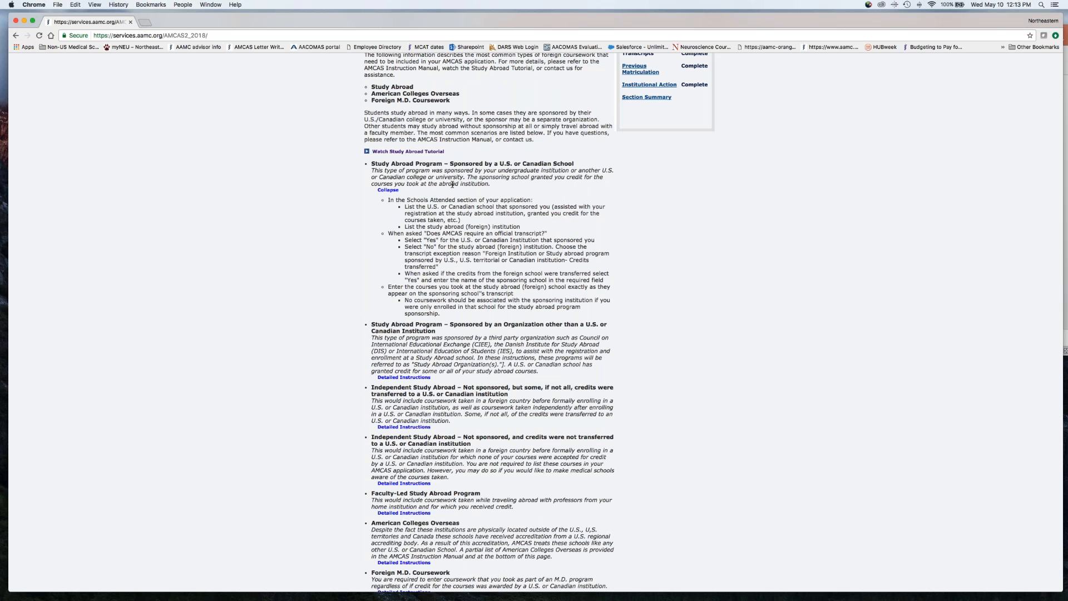
Expand the detailed instructions for the Faculty-Led Study Abroad Program to examine how its coursework must be listed
scroll(453, 184, down, 4)
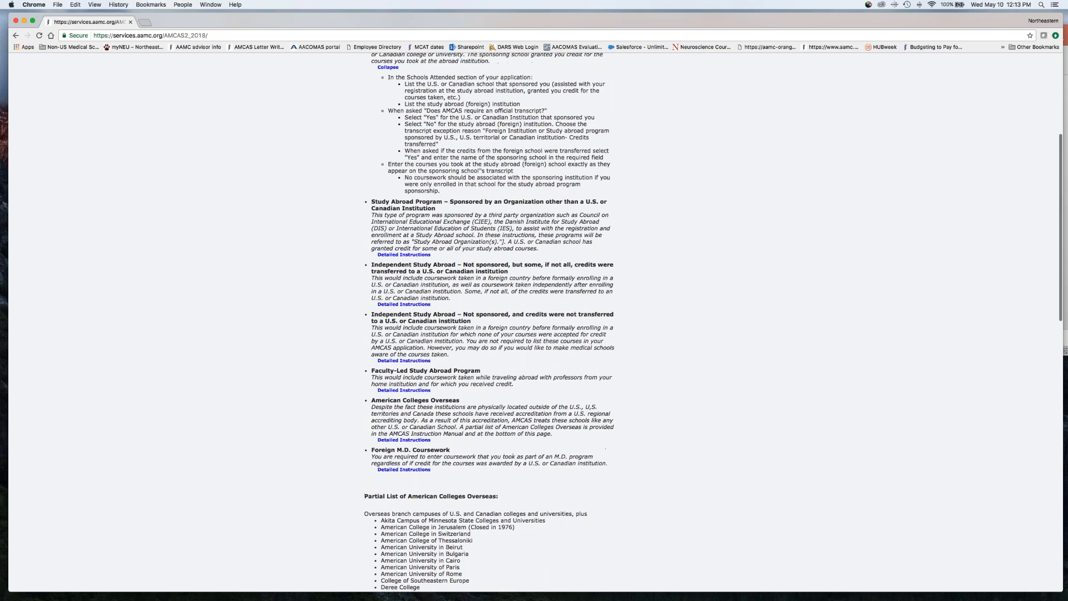
scroll(489, 323, down, 3)
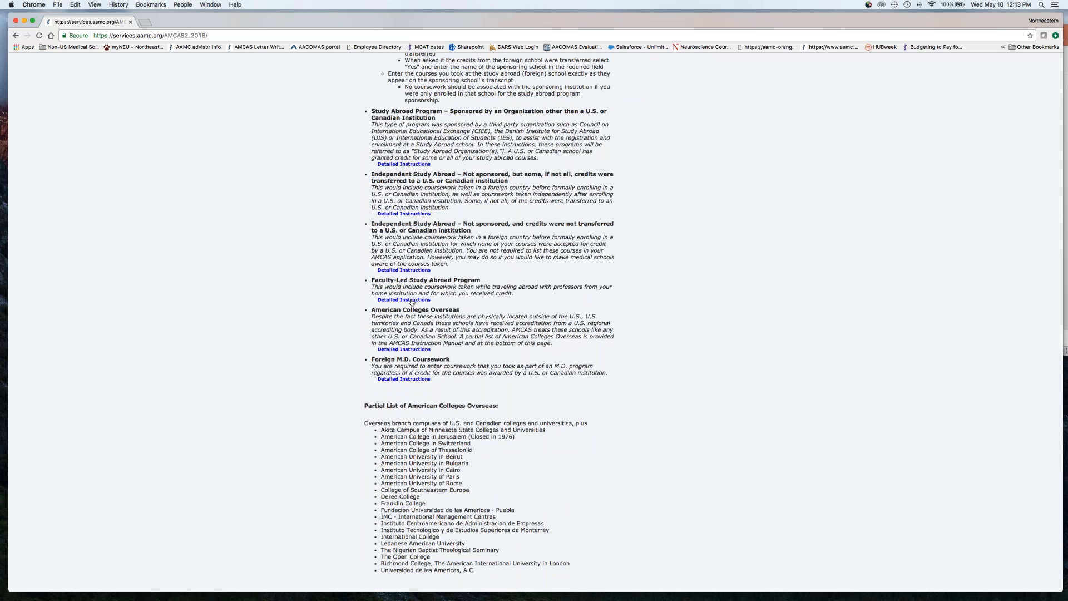
click(411, 301)
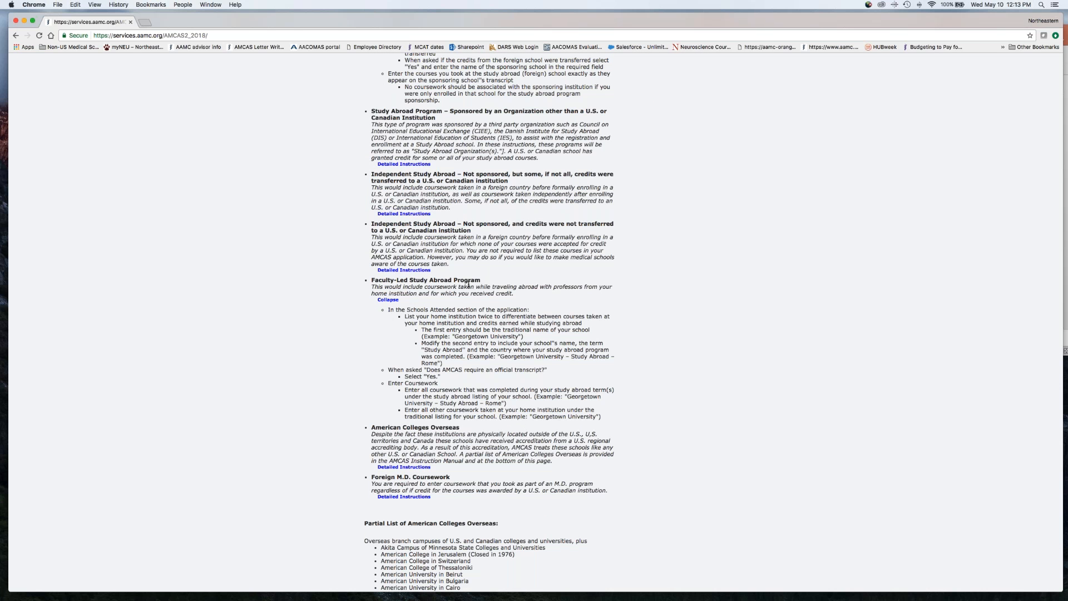
Expand the detailed instructions for American Colleges Overseas to examine how those schools and their coursework must be listed
scroll(468, 284, down, 1)
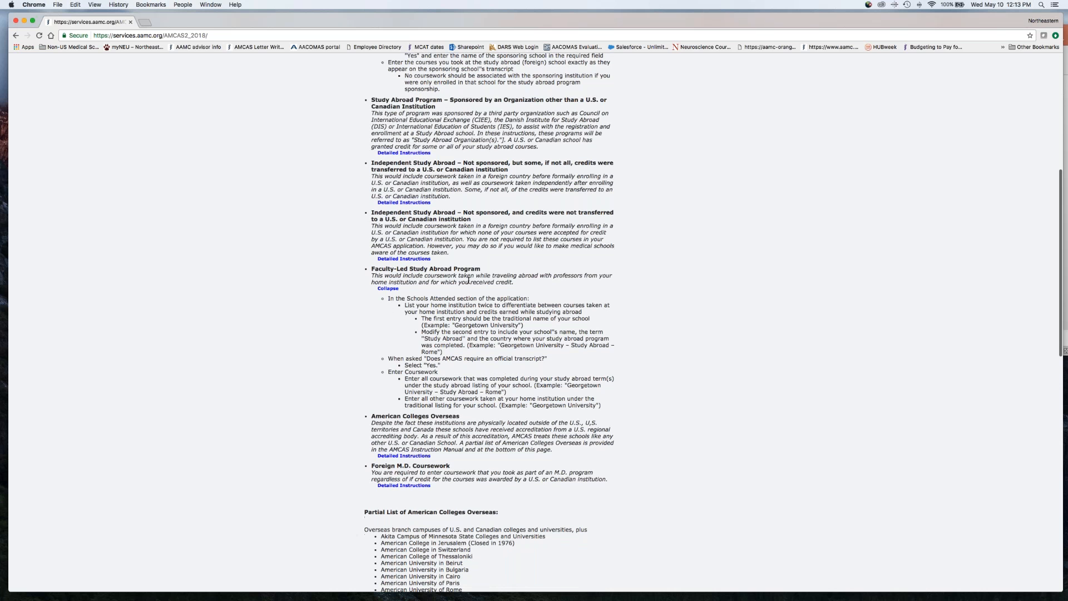
scroll(497, 394, down, 5)
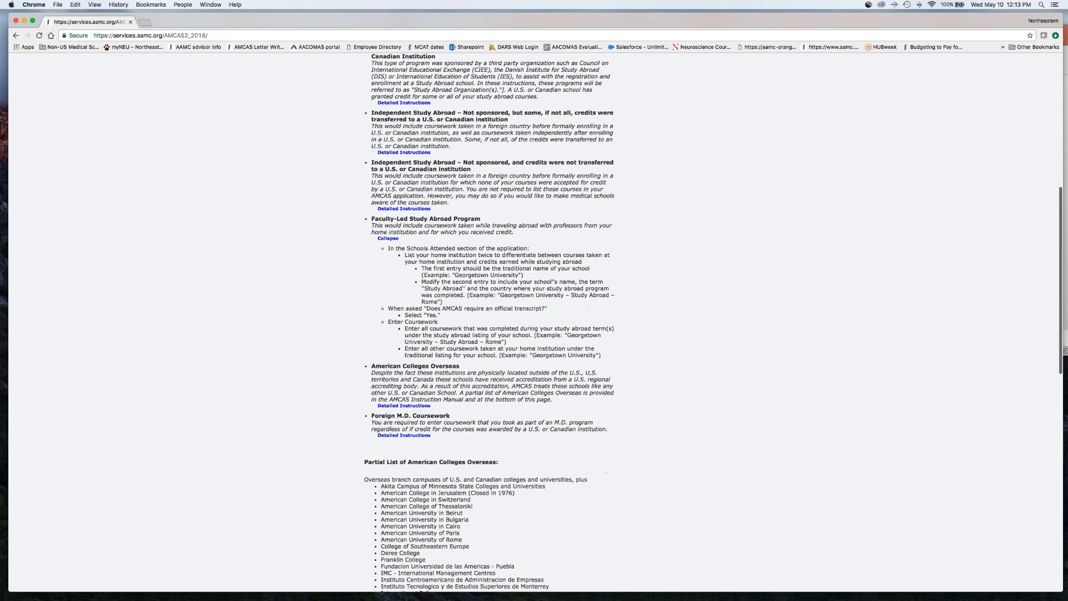
click(420, 407)
scroll(421, 408, down, 8)
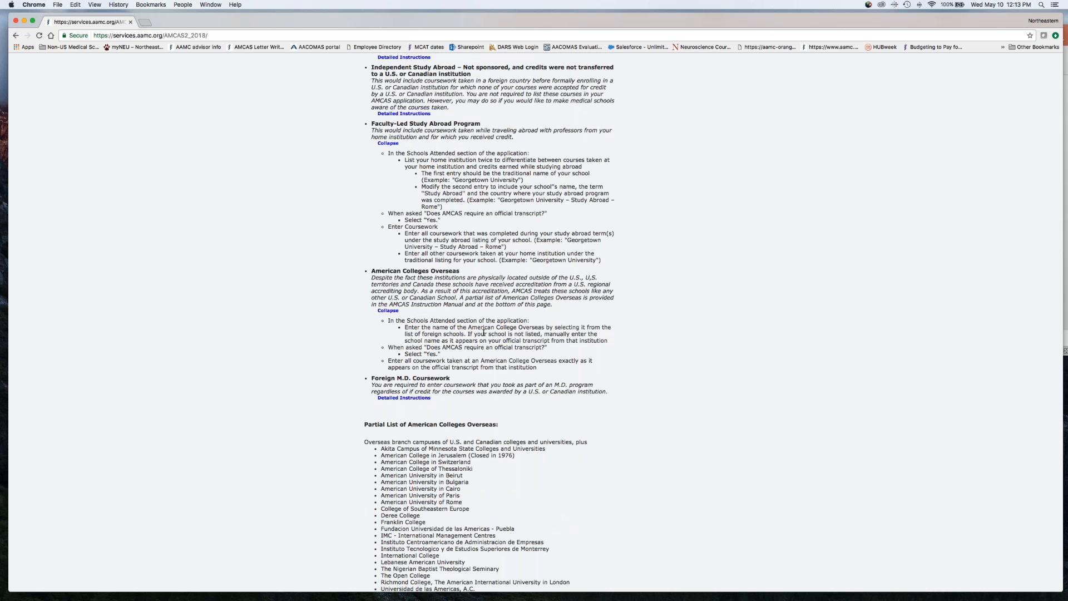
Expand the detailed instructions for unsponsored Independent Study Abroad whose credits were not transferred, and review the foreign coursework guidance
scroll(484, 331, up, 15)
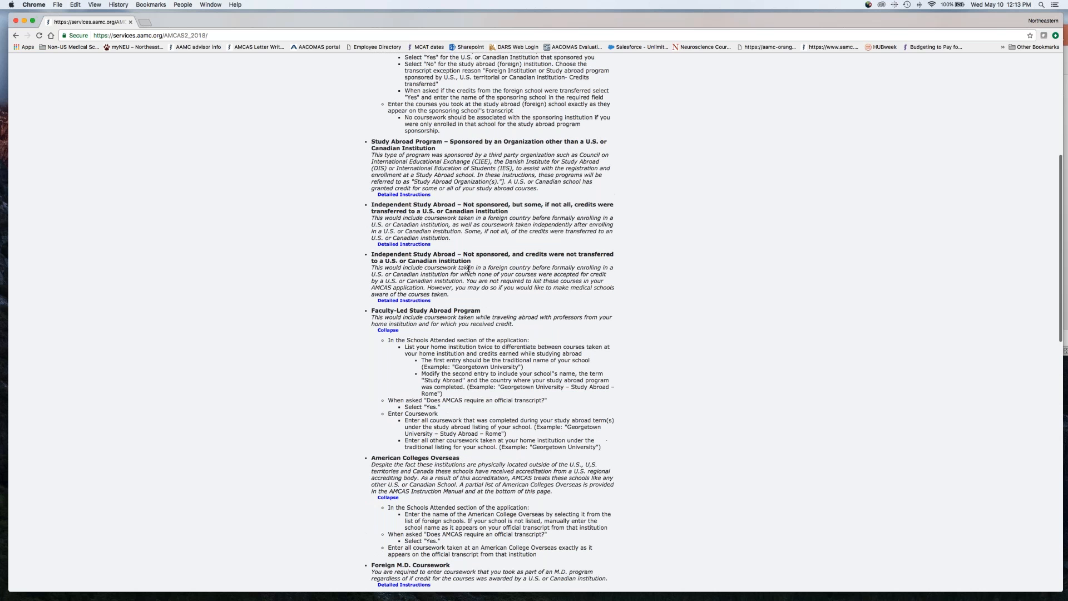
click(405, 301)
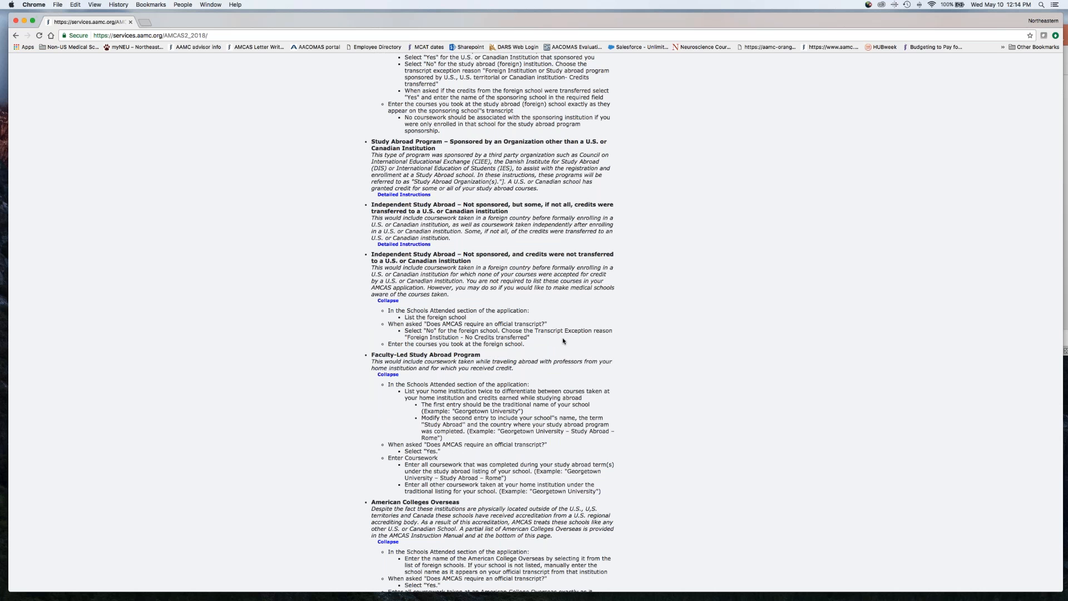
scroll(563, 341, up, 5)
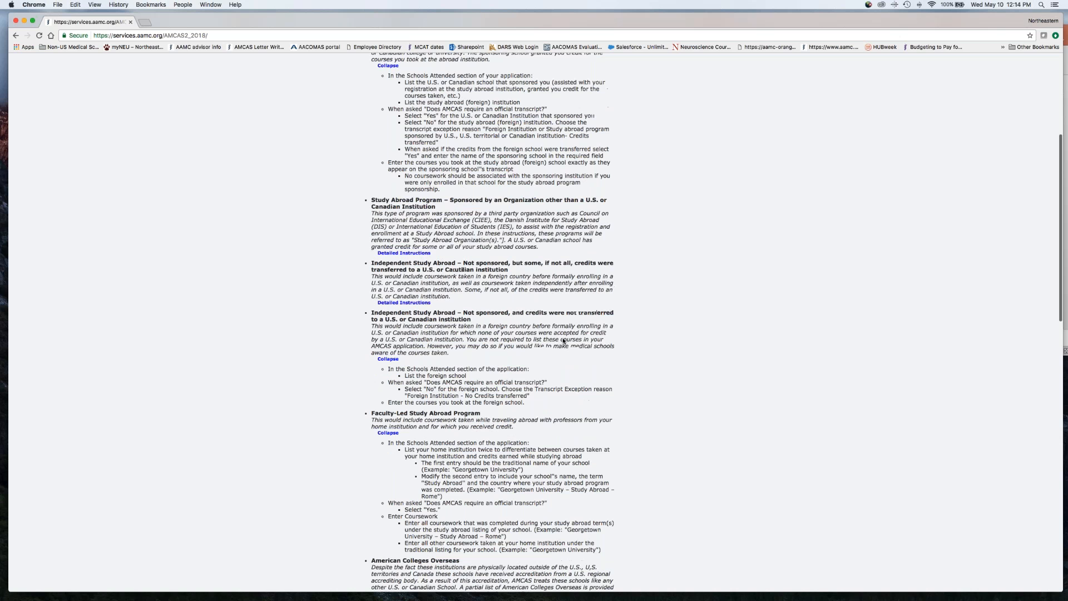
scroll(563, 341, up, 3)
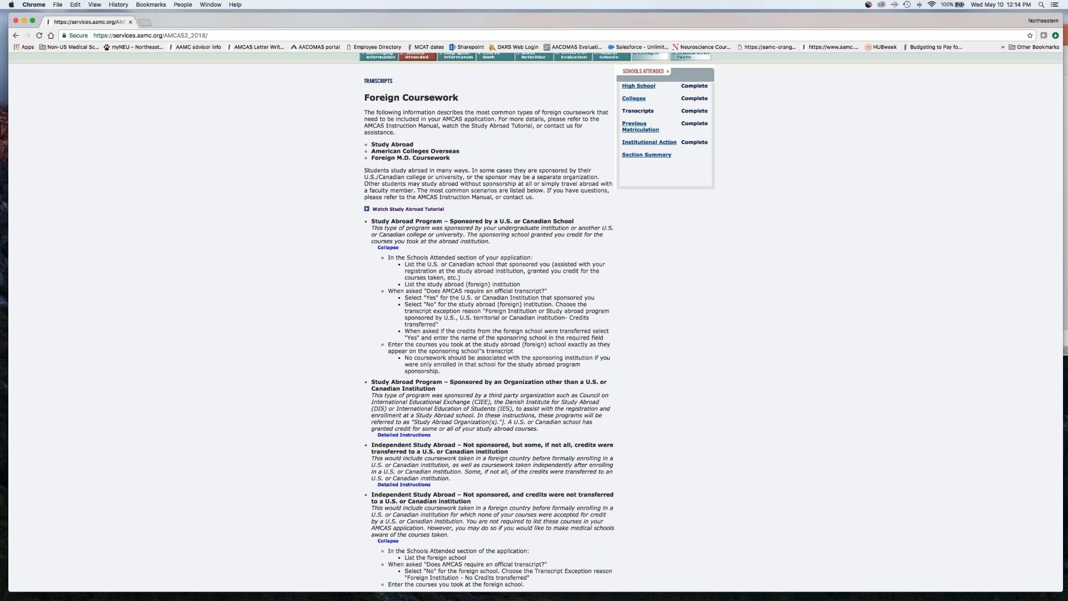
Continue past the foreign coursework information without adding schools, and answer No to preparing and printing Transcript Request Forms
scroll(624, 199, down, 20)
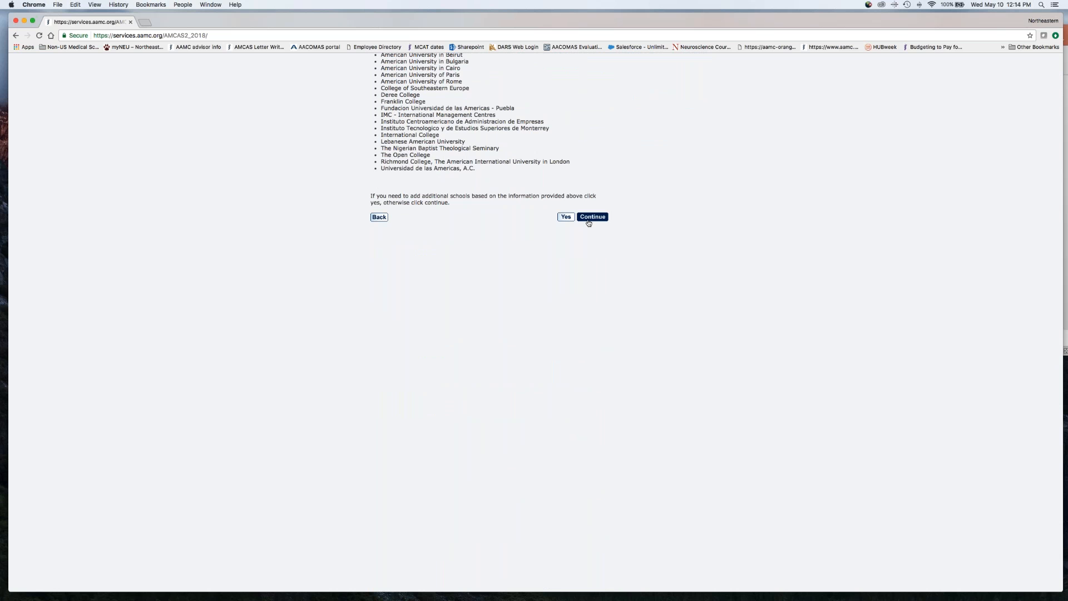
click(588, 222)
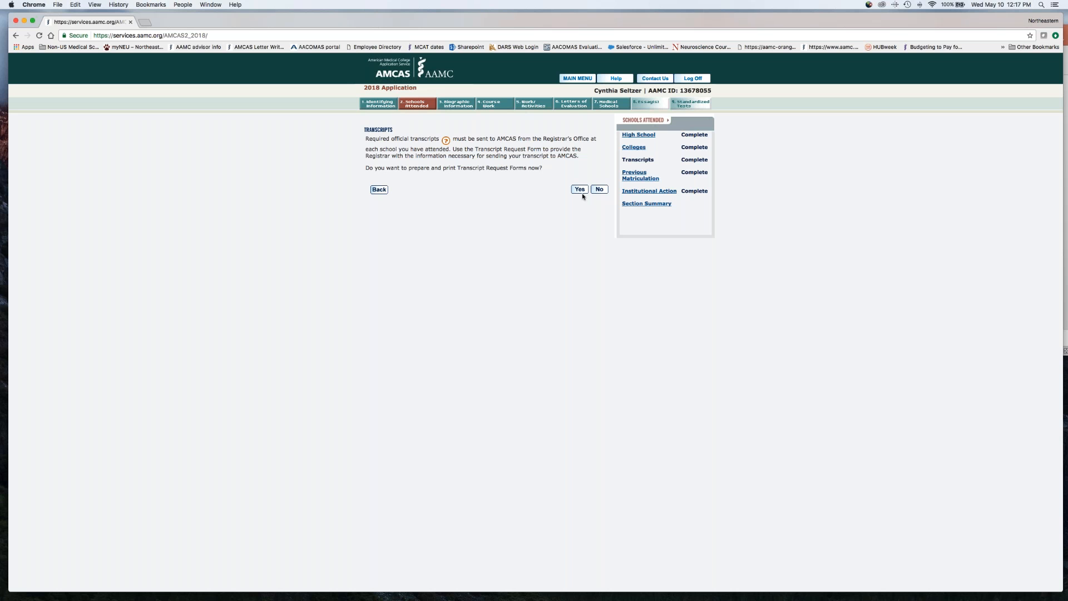
click(599, 189)
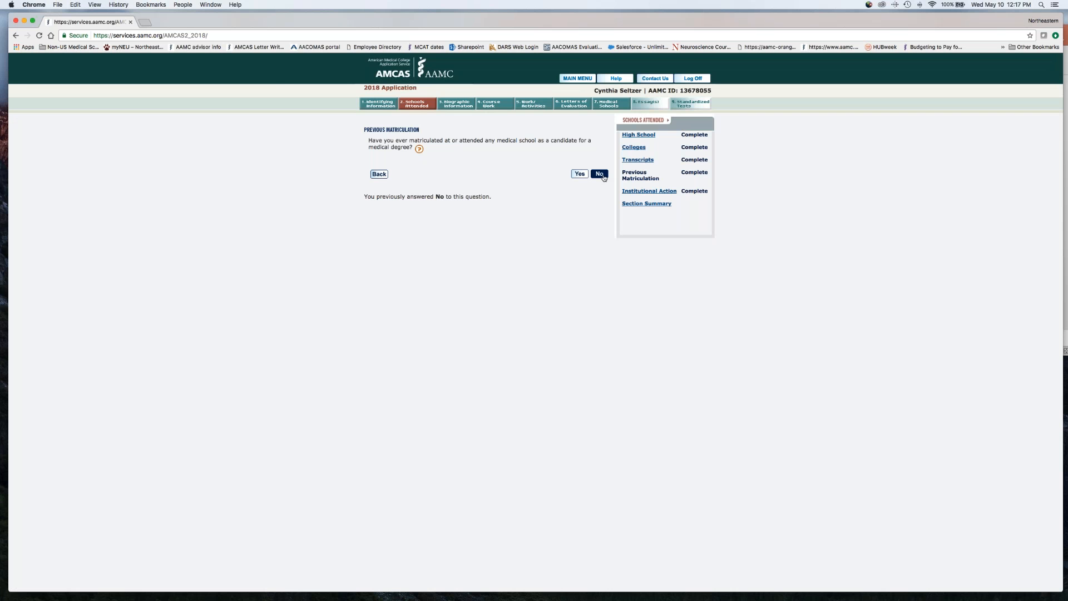
Answer No to previous medical school matriculation and Yes to institutional action, and continue with the existing explanation
click(600, 174)
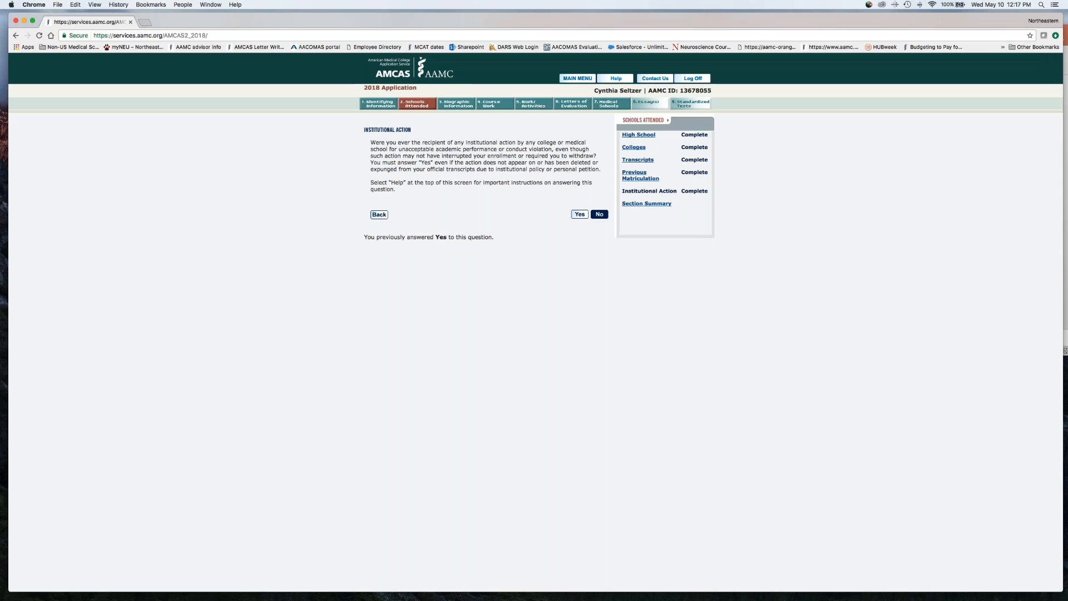
click(579, 214)
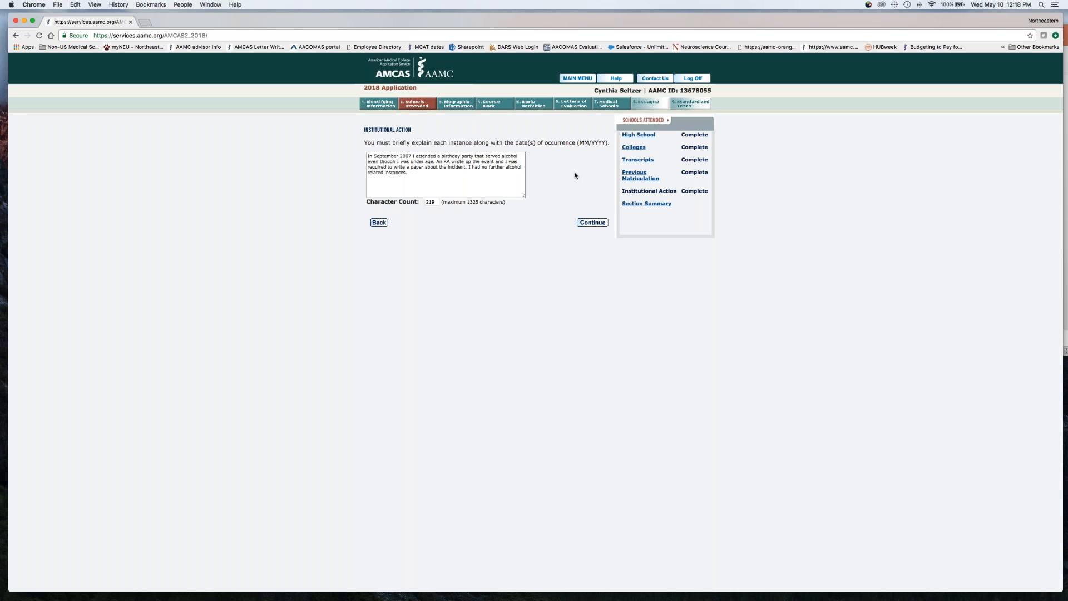
click(593, 224)
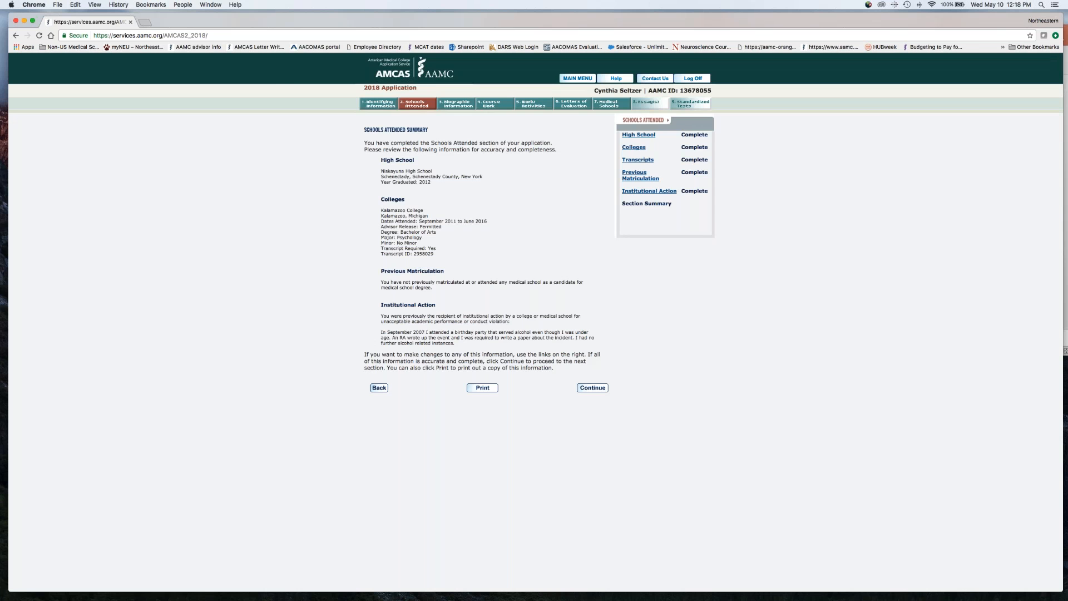
Continue from the Schools Attended summary to the Biographic Information section and review its summary
click(597, 388)
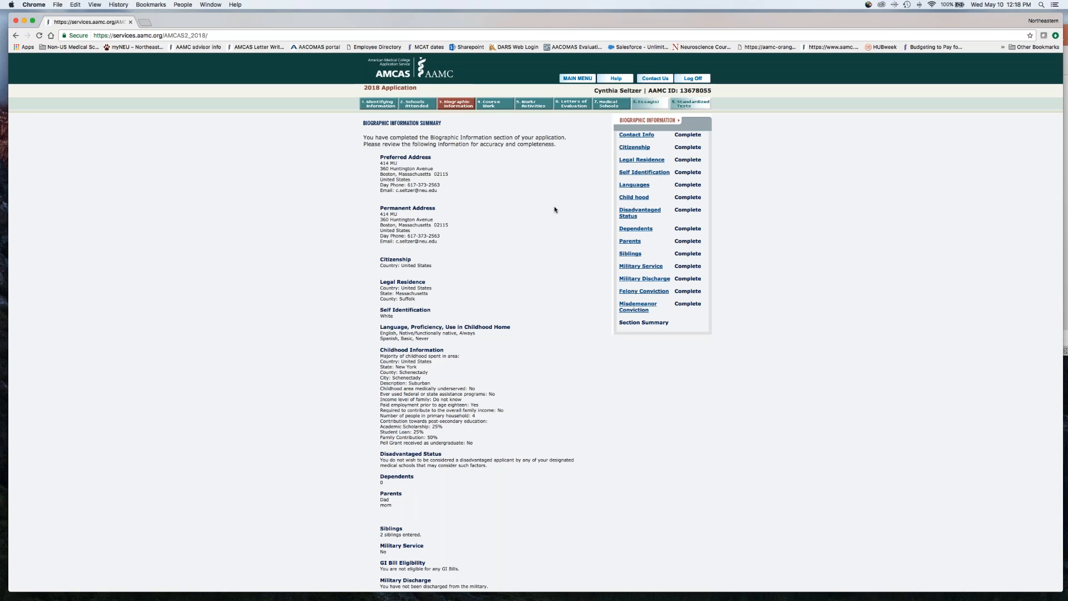
scroll(555, 210, down, 3)
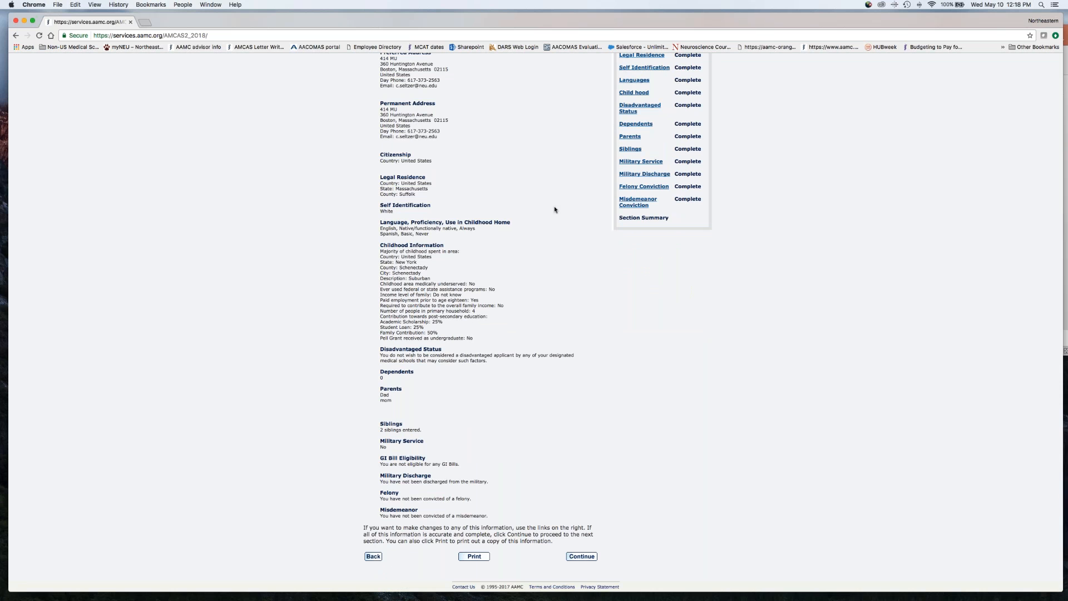
scroll(555, 210, up, 3)
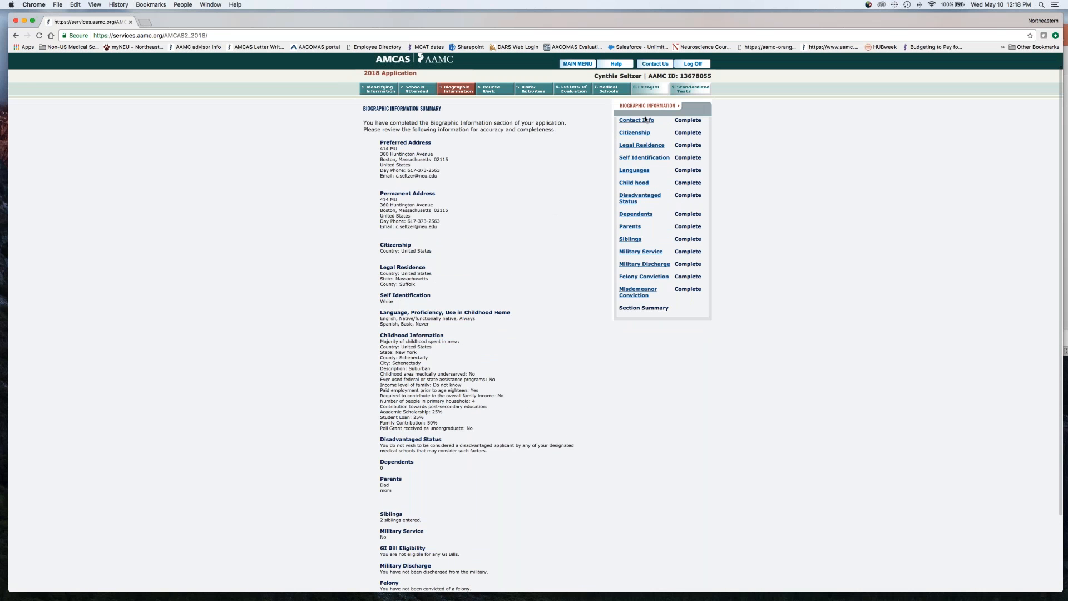
View the Contact Info, Citizenship and Legal Residence pages of the Biographic Information section in turn
click(637, 120)
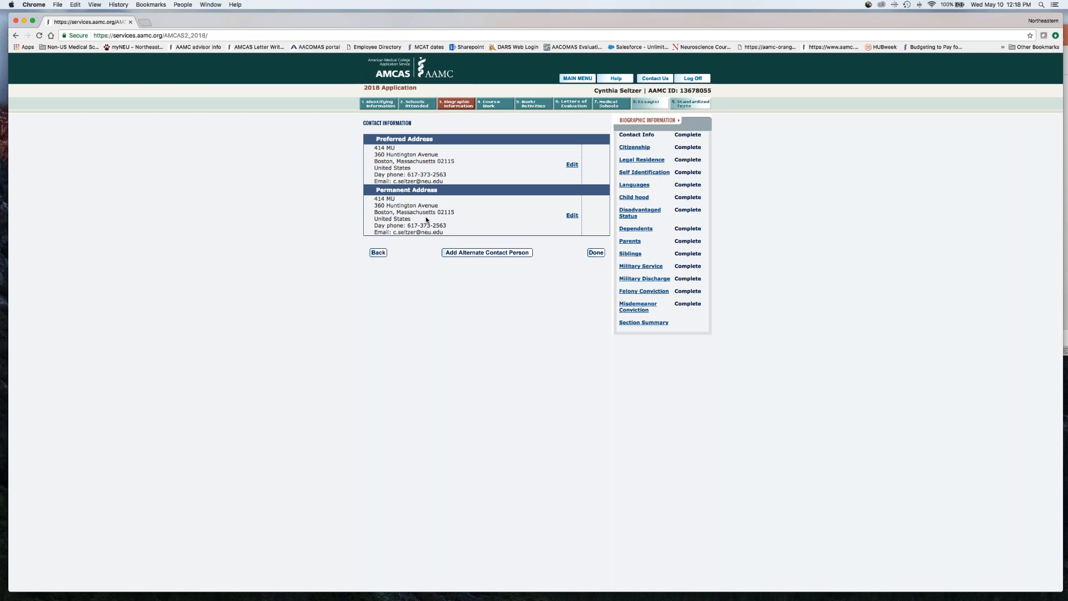
click(625, 150)
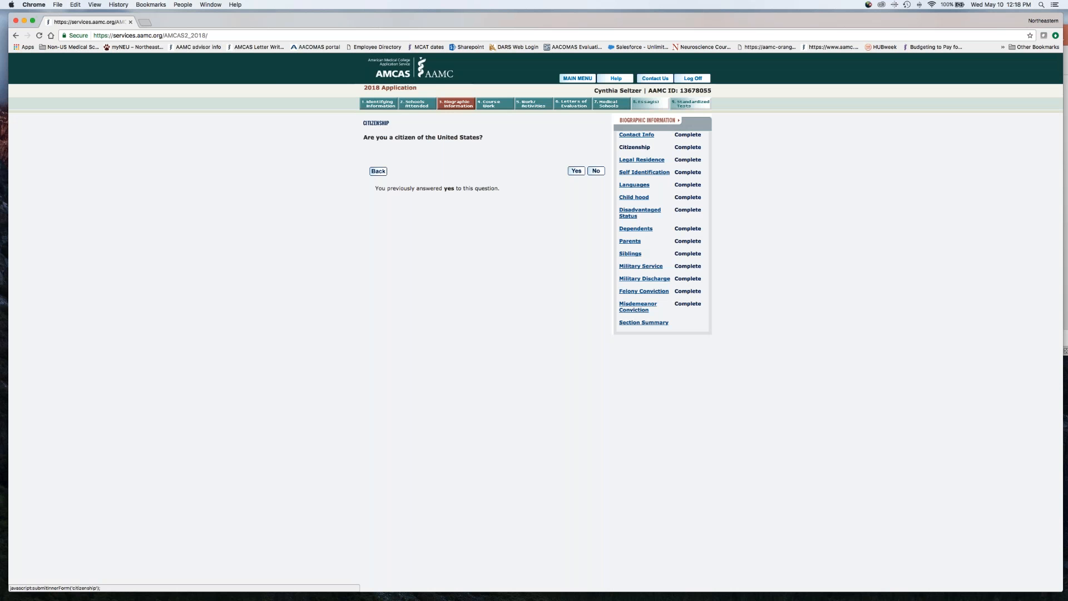
click(630, 161)
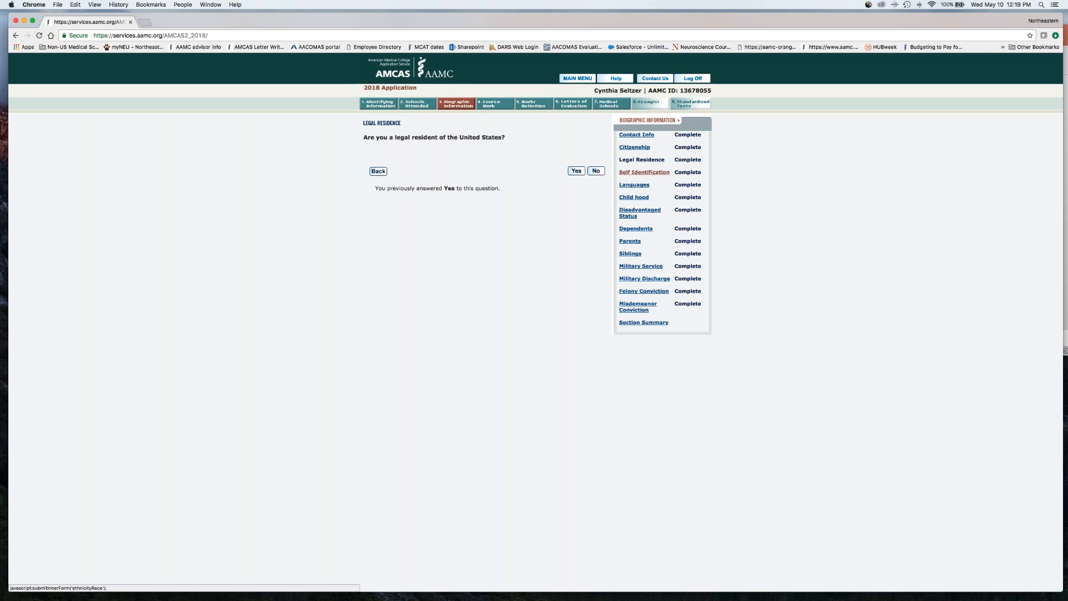
Open the Self Identification page and look through its ethnicity and race options
click(634, 172)
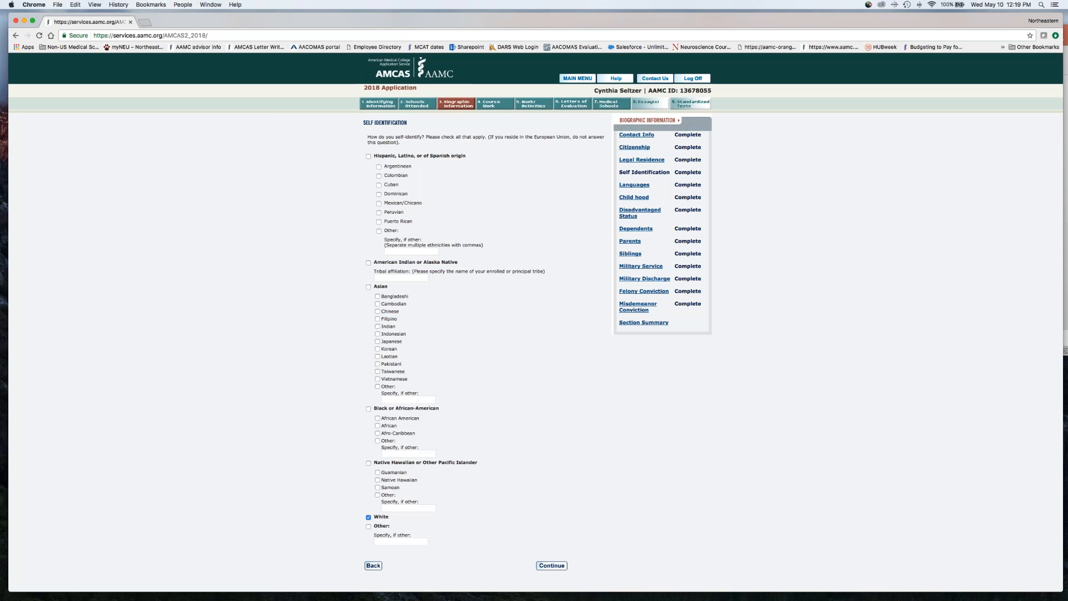
scroll(535, 307, down, 3)
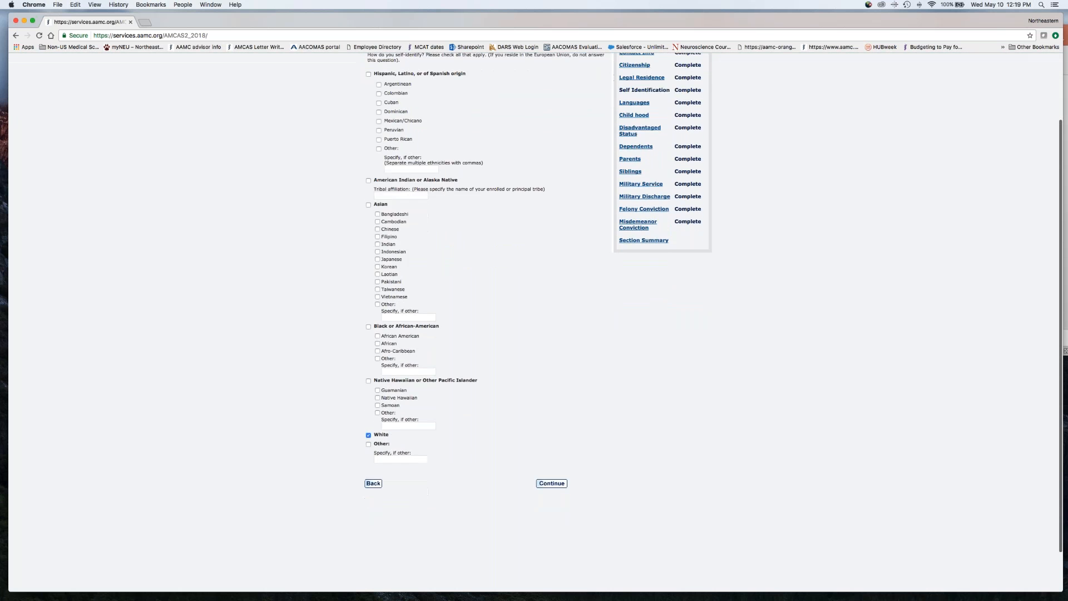
scroll(558, 275, up, 3)
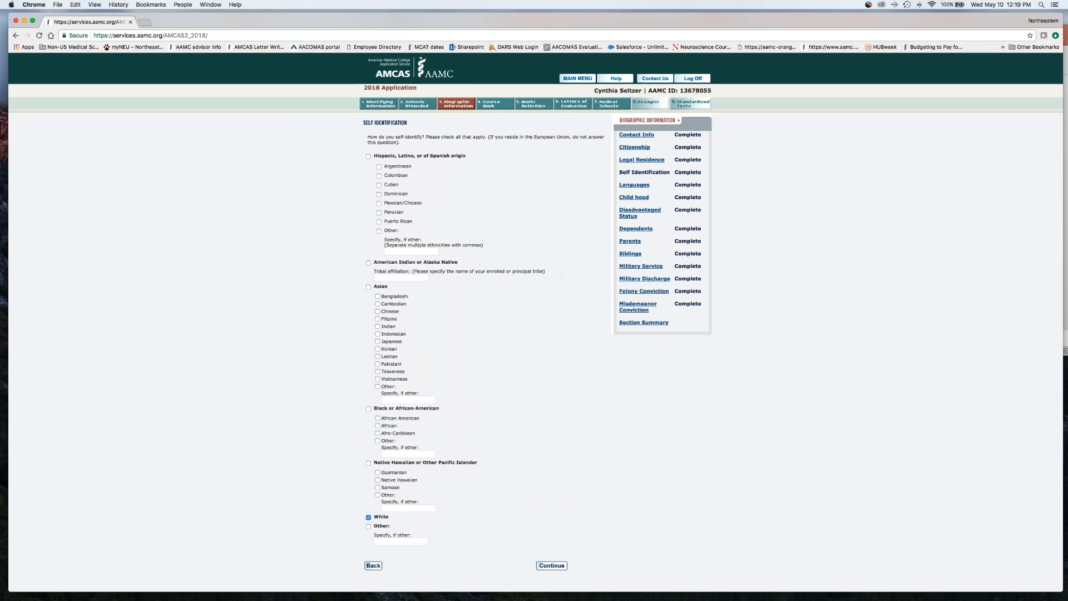
Open the Languages page and continue with the existing selections through the English proficiency questions to the Spanish ones
click(634, 185)
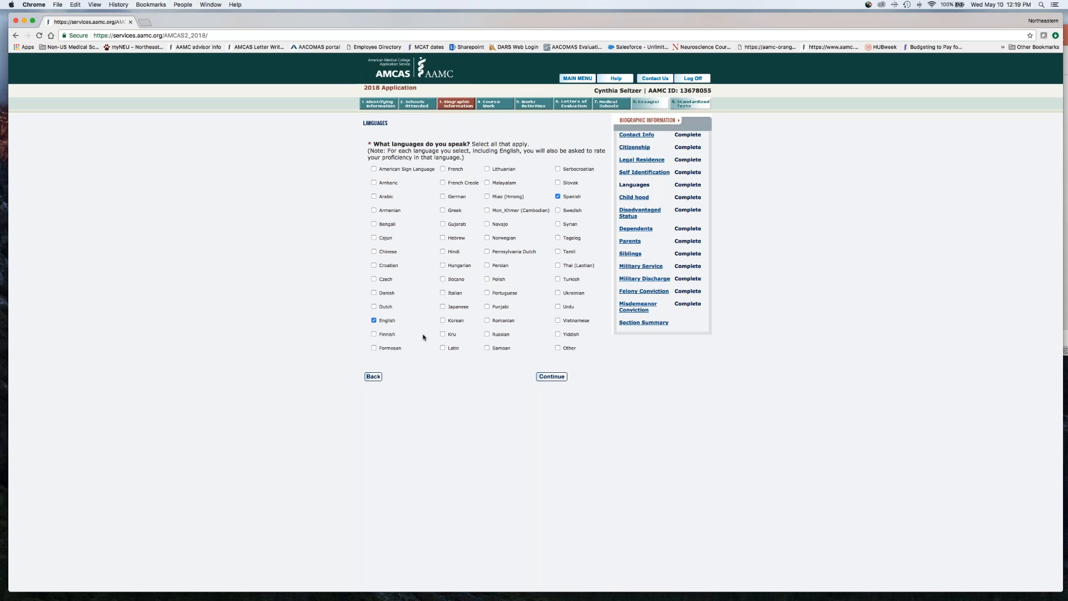
click(552, 377)
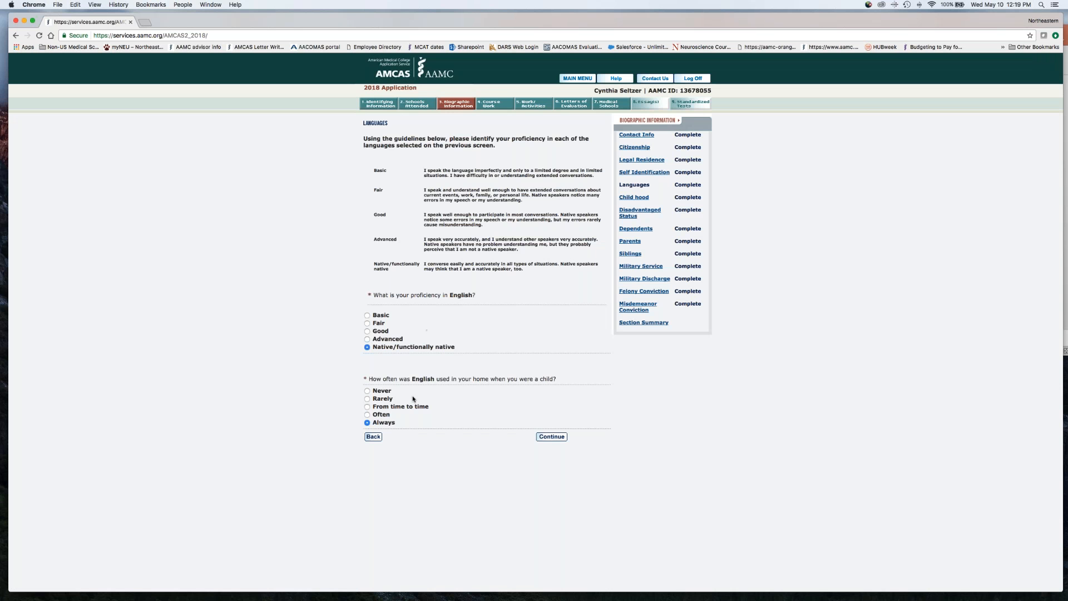
click(551, 437)
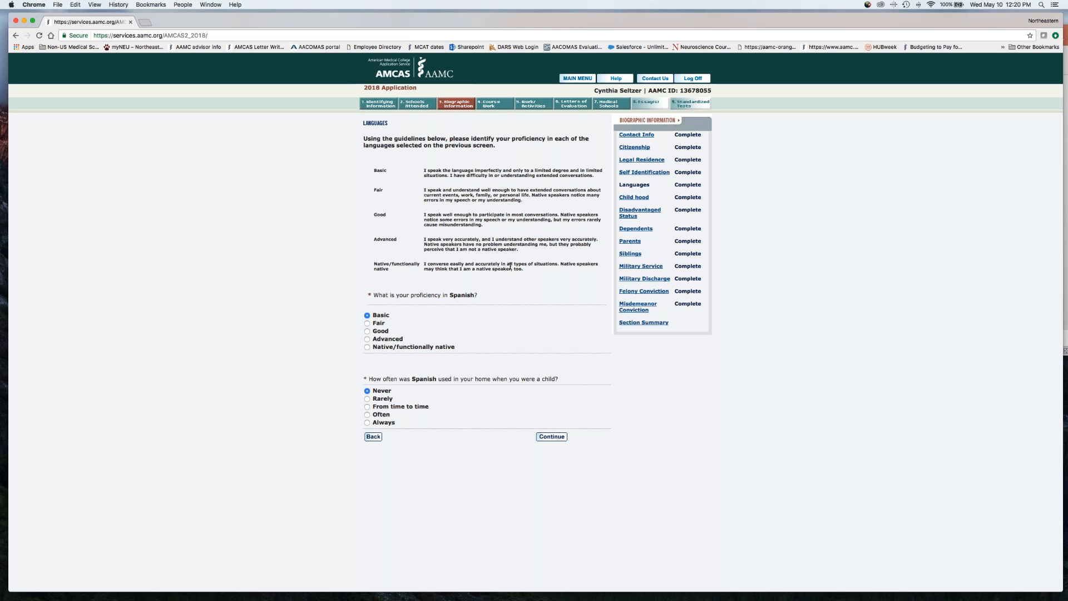
Review the Childhood Information questions, examine the family income level choices, and continue with the existing answers
click(634, 197)
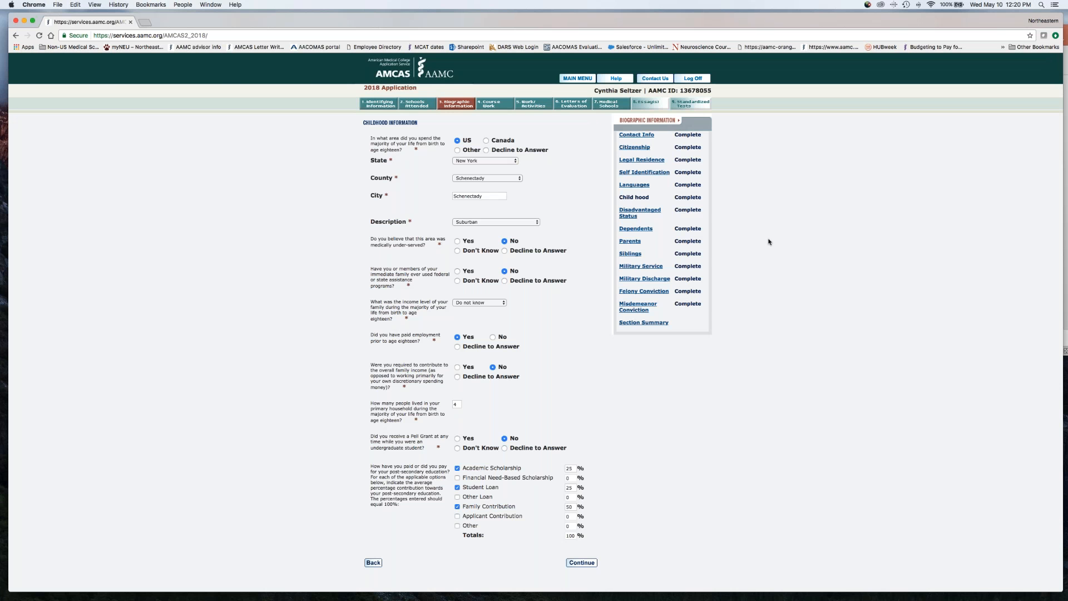
scroll(572, 235, down, 2)
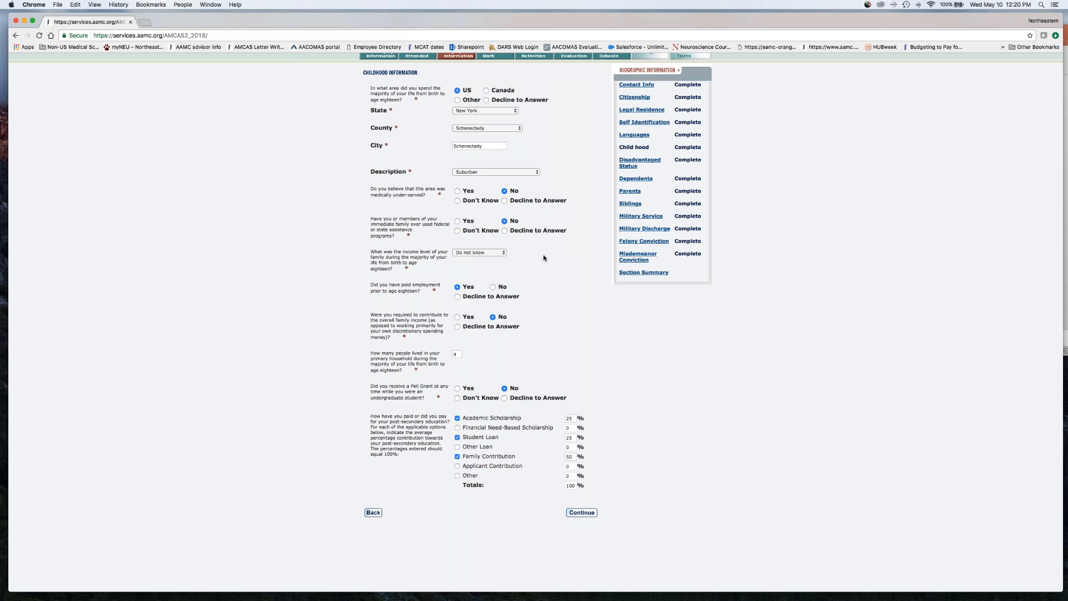
click(494, 253)
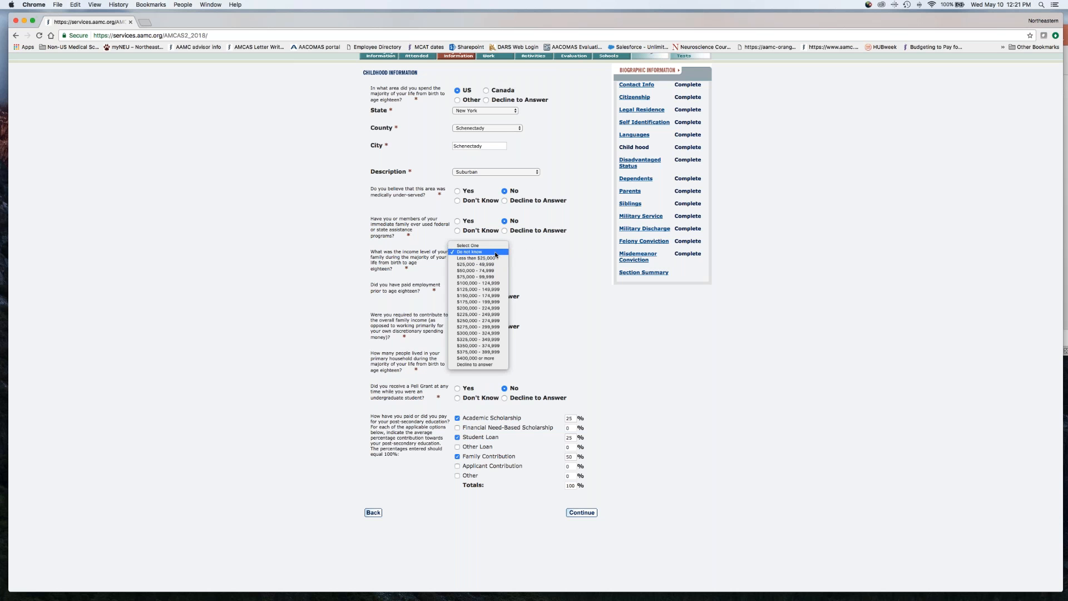
click(561, 257)
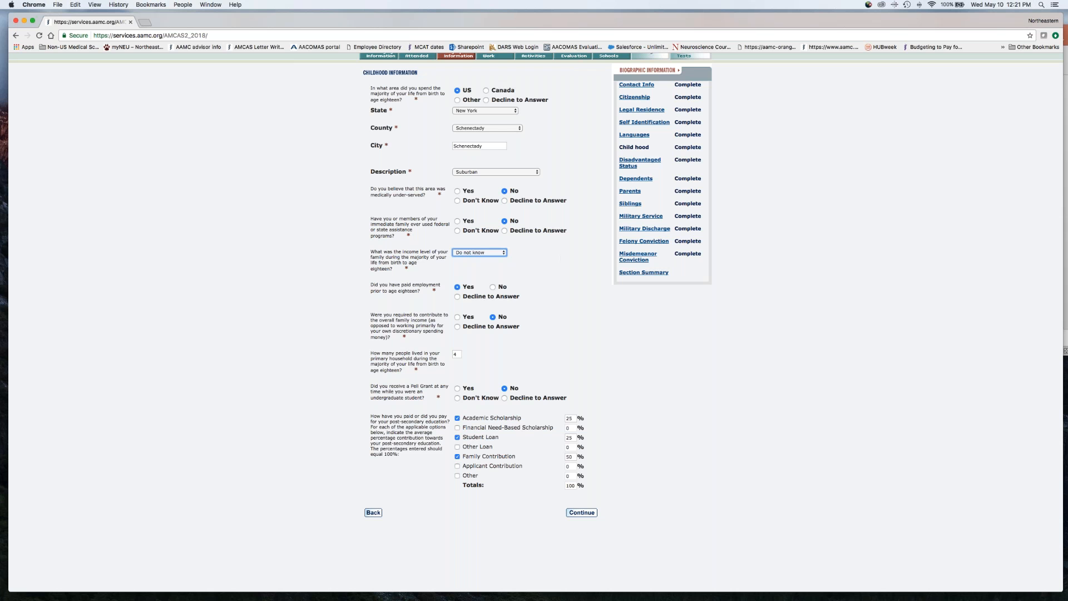
scroll(650, 334, down, 1)
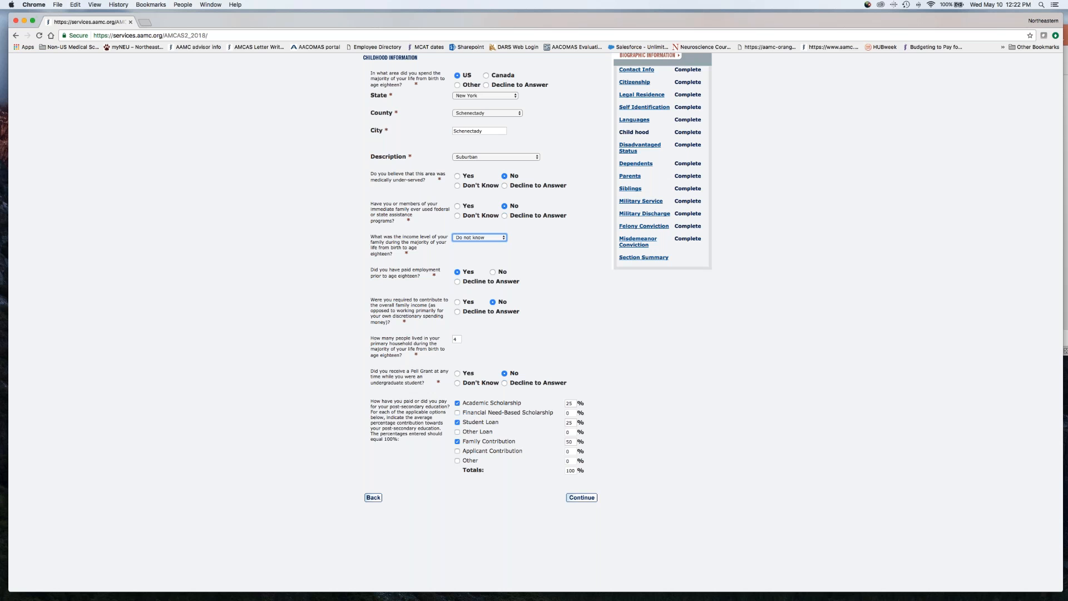
click(579, 503)
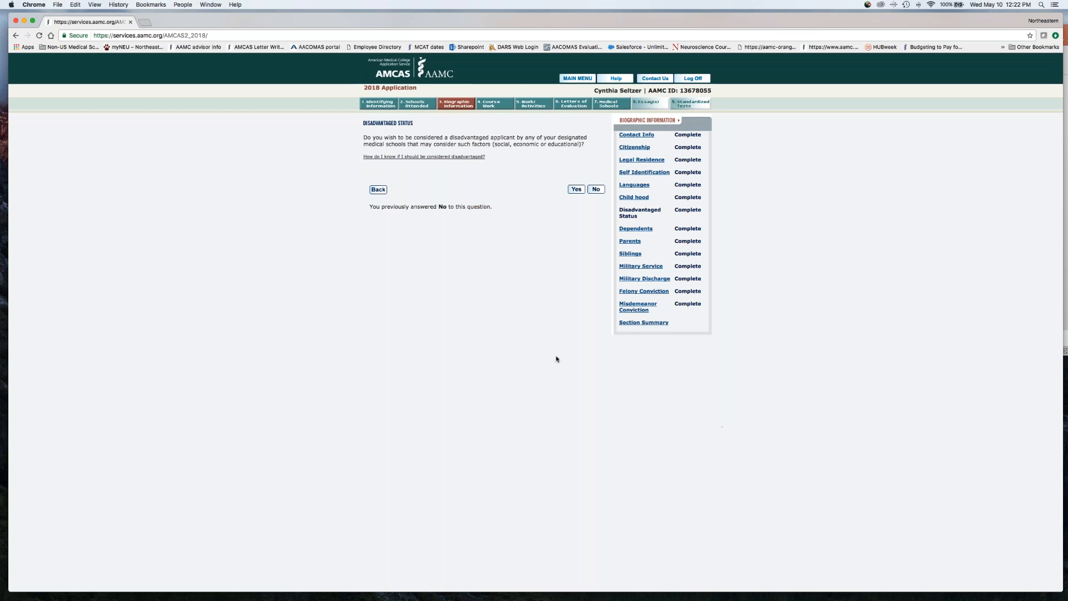
Open the guidance on whether an applicant should be considered disadvantaged, look through its definitions, and close it
click(453, 159)
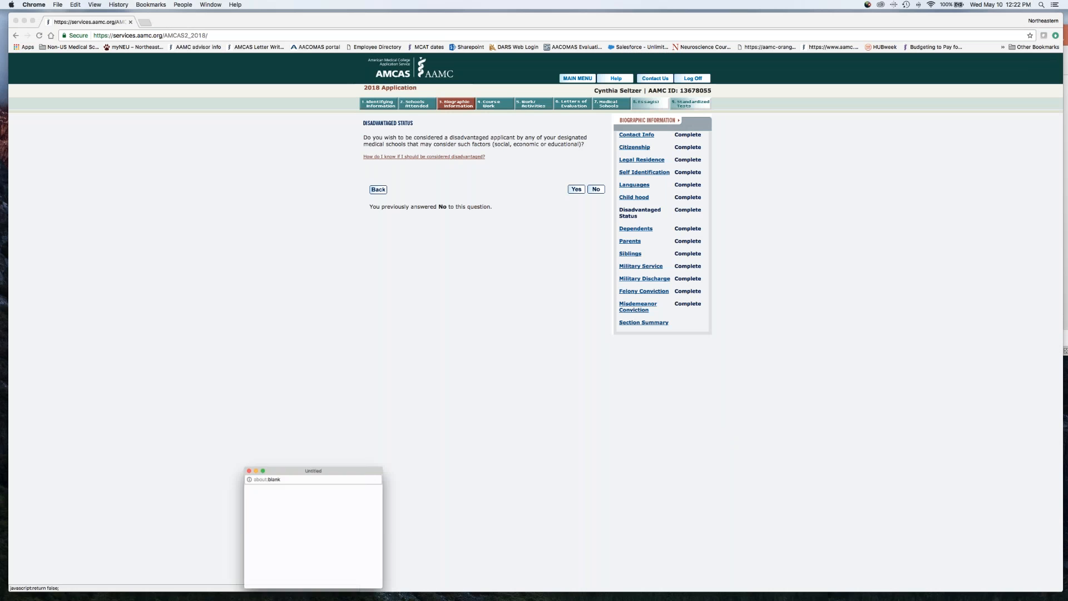
drag(347, 458, 344, 236)
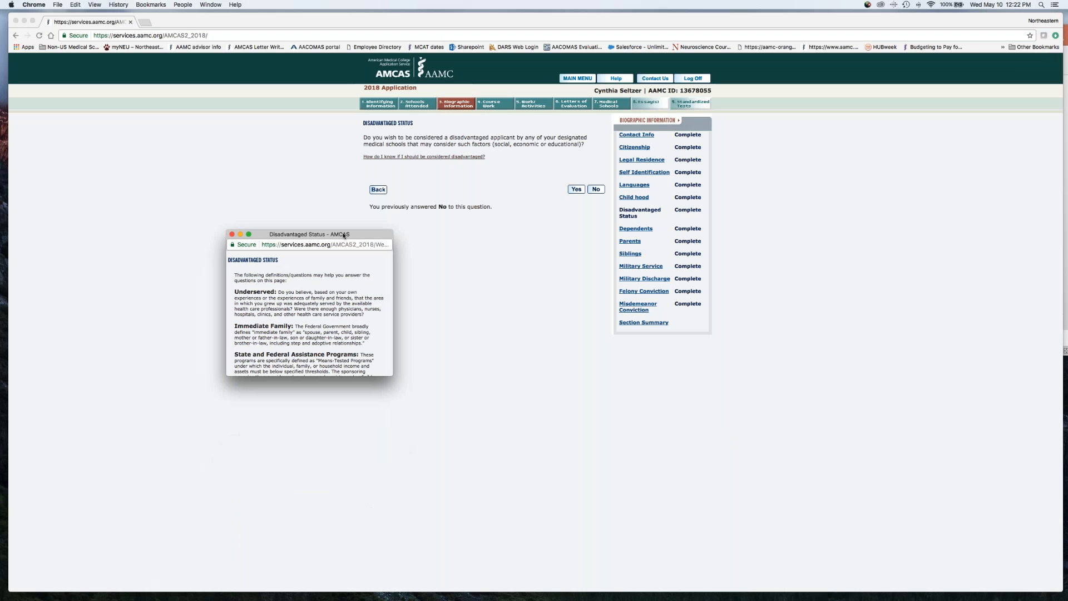
scroll(309, 312, down, 5)
scroll(309, 312, up, 5)
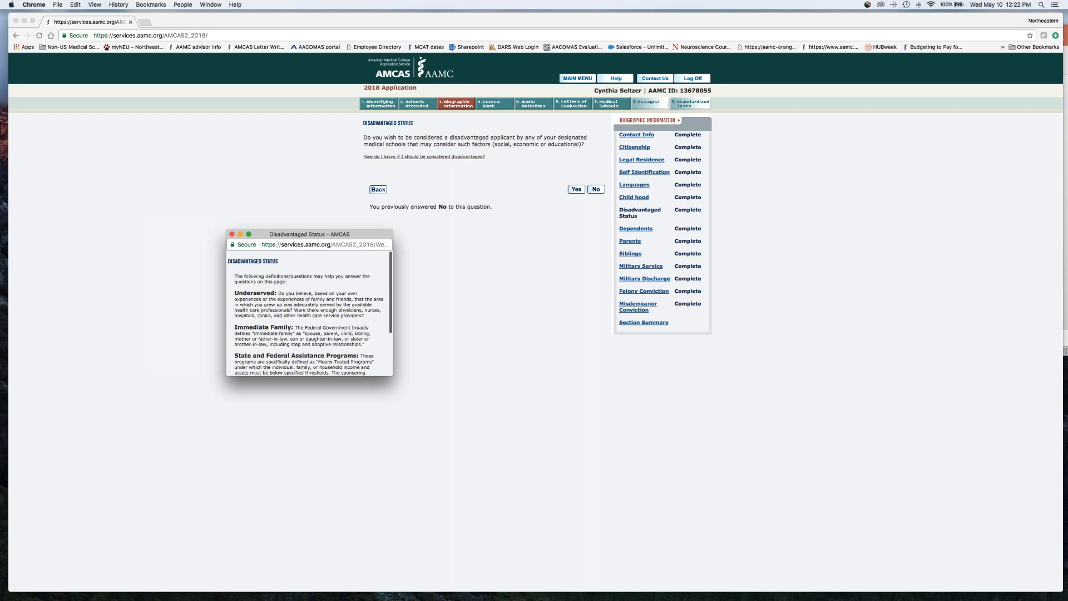
click(232, 234)
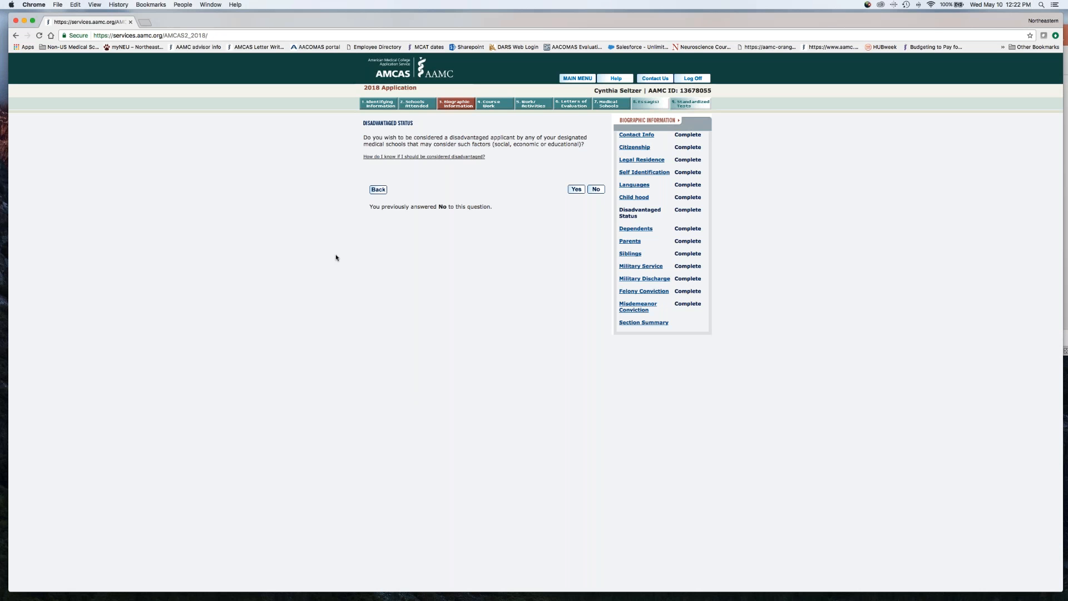
Answer No to the disadvantaged status question and continue through the Dependents page with the existing number
click(596, 190)
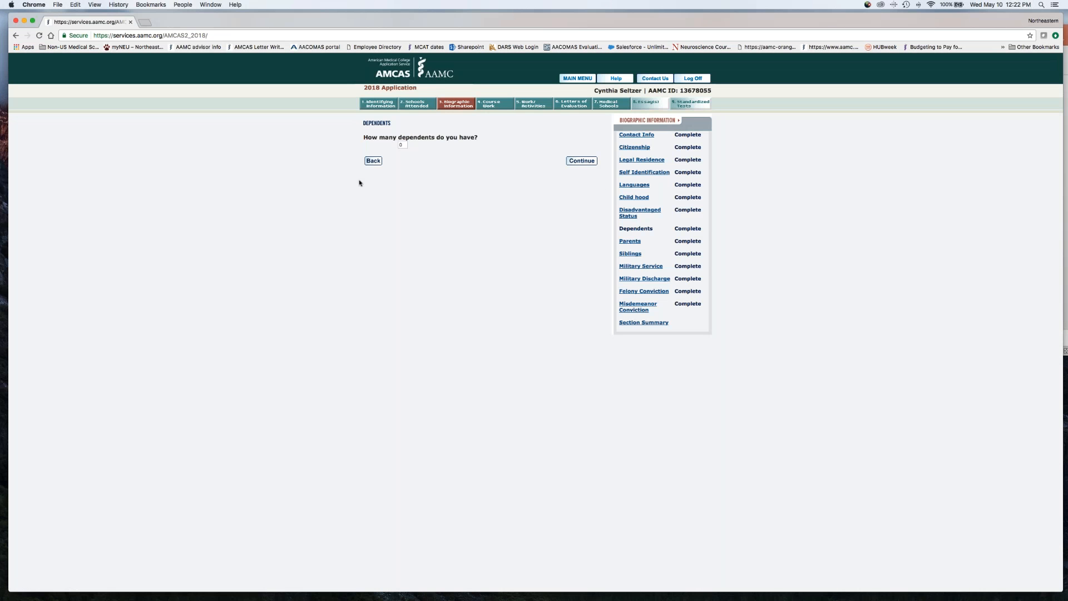
click(373, 160)
click(572, 192)
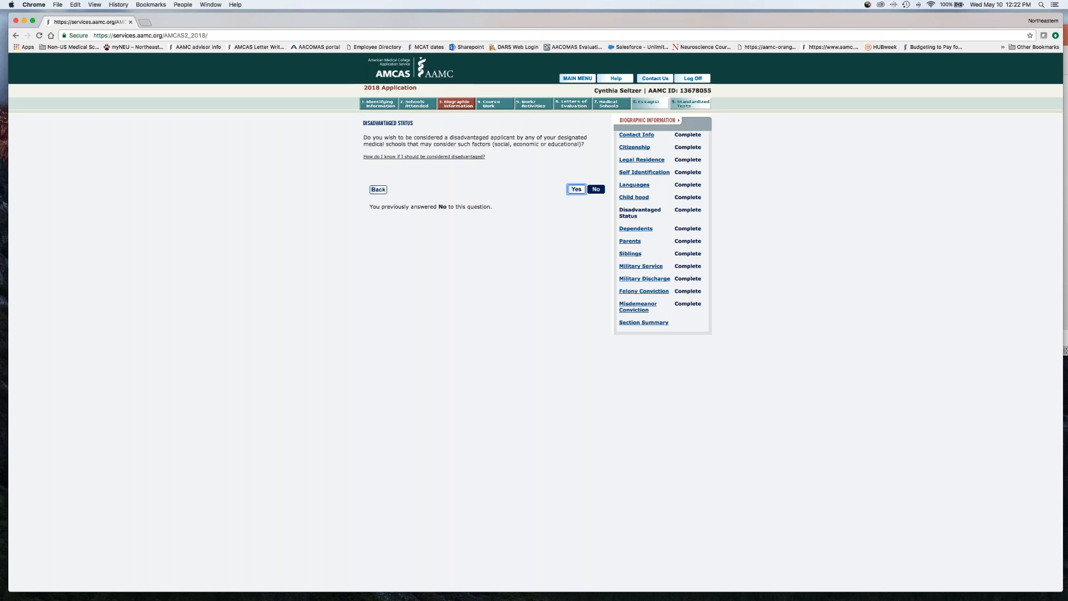
click(592, 193)
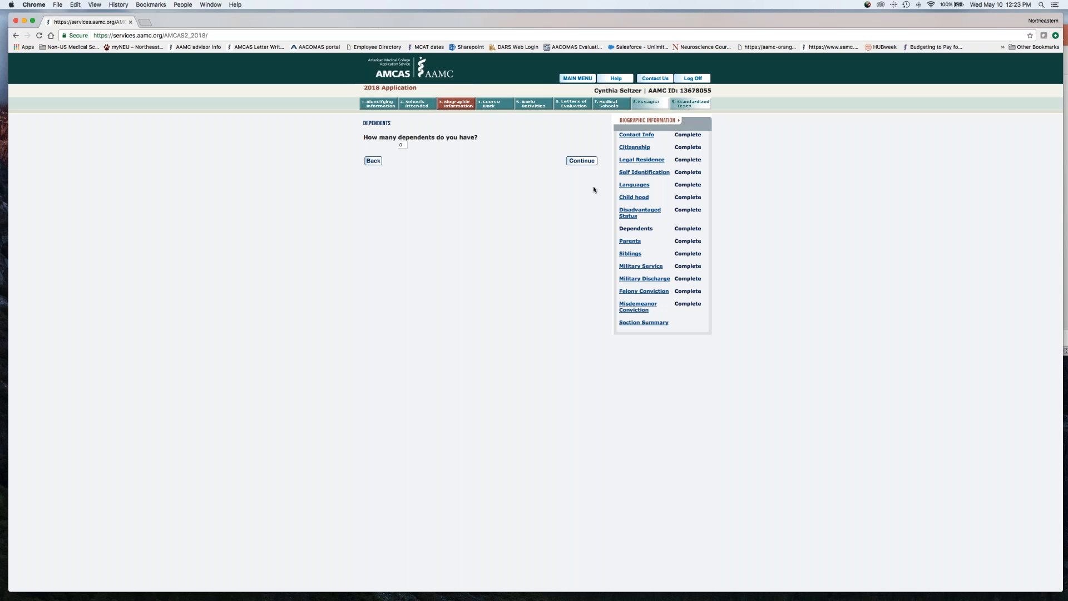
click(578, 161)
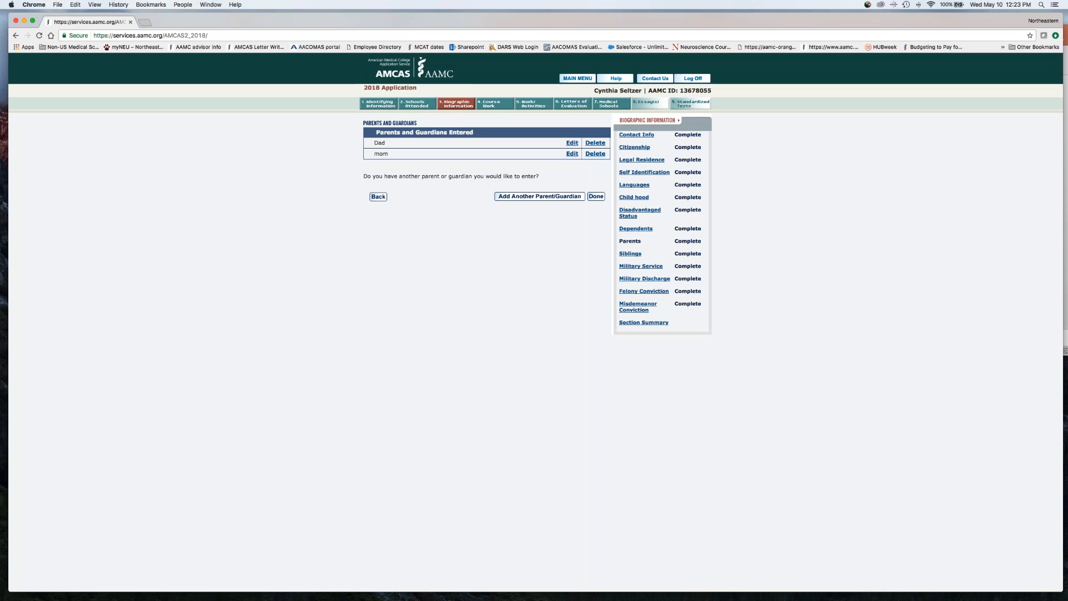
Look through the Dad entry's parent details, followed by the Siblings, Military Service and Felony Conviction pages
click(571, 143)
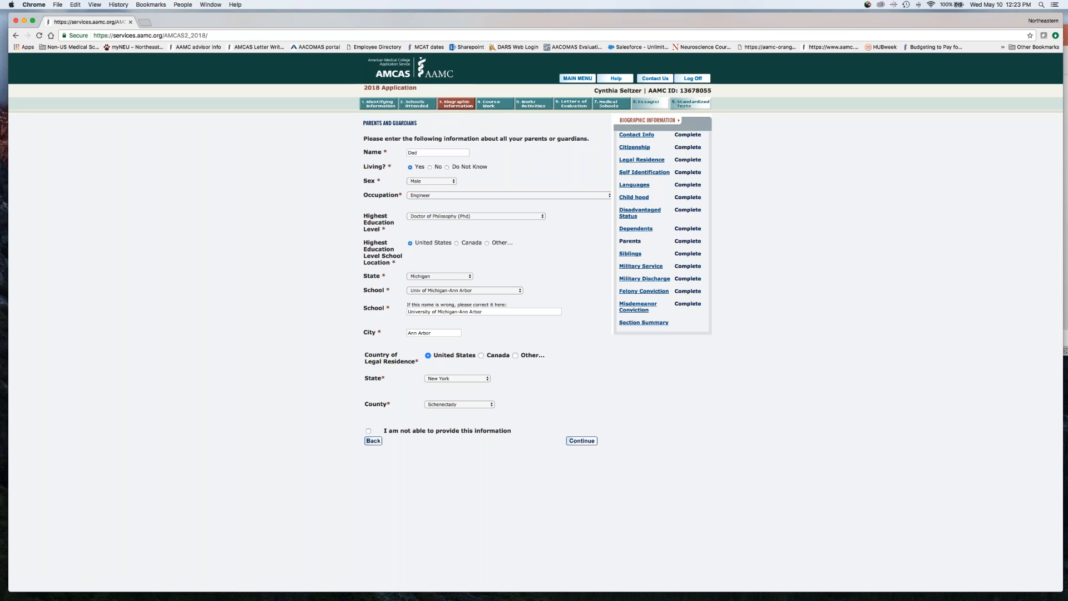
click(630, 253)
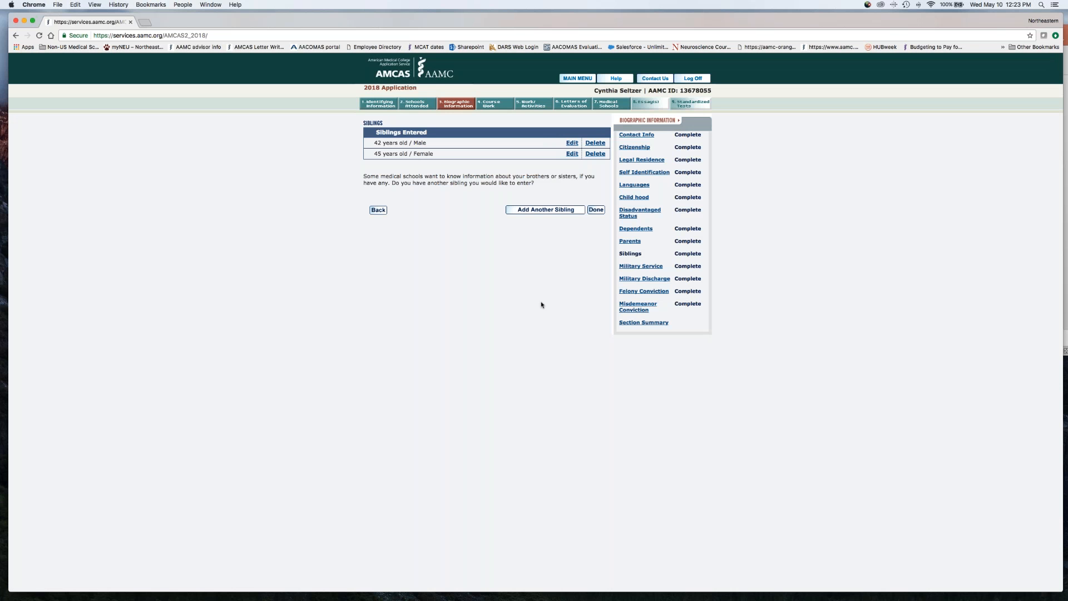
click(654, 269)
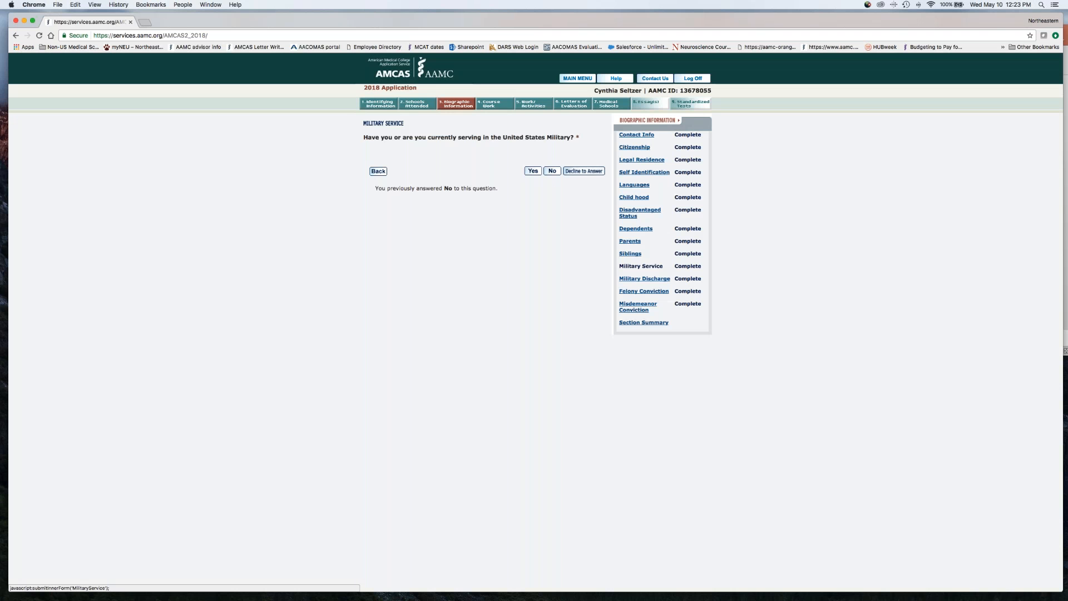
click(644, 291)
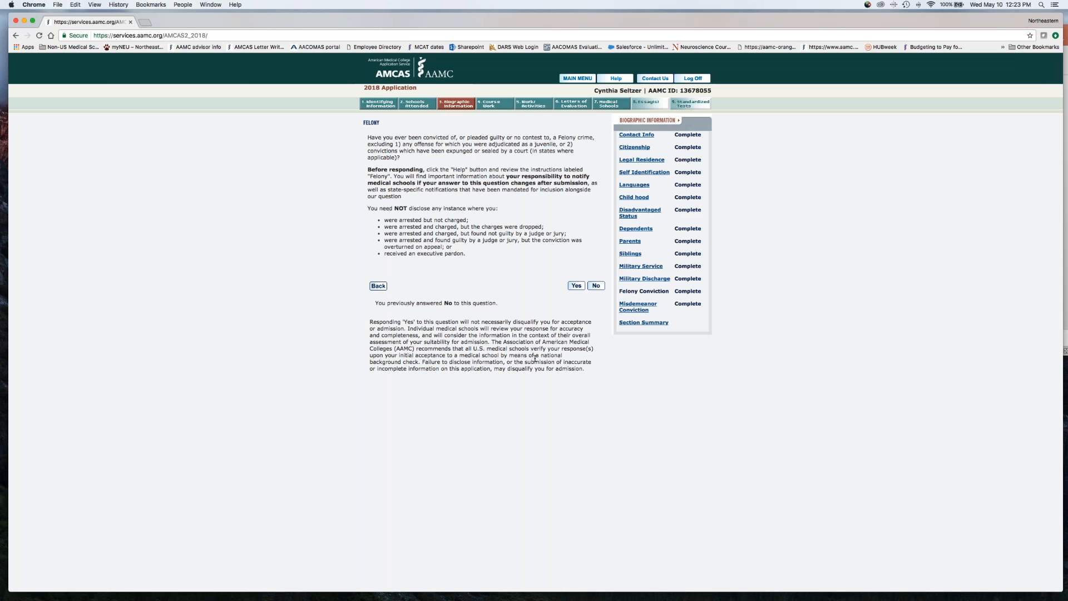
Open the Biographic Information section summary and review its entries from the addresses through the military answers
click(639, 322)
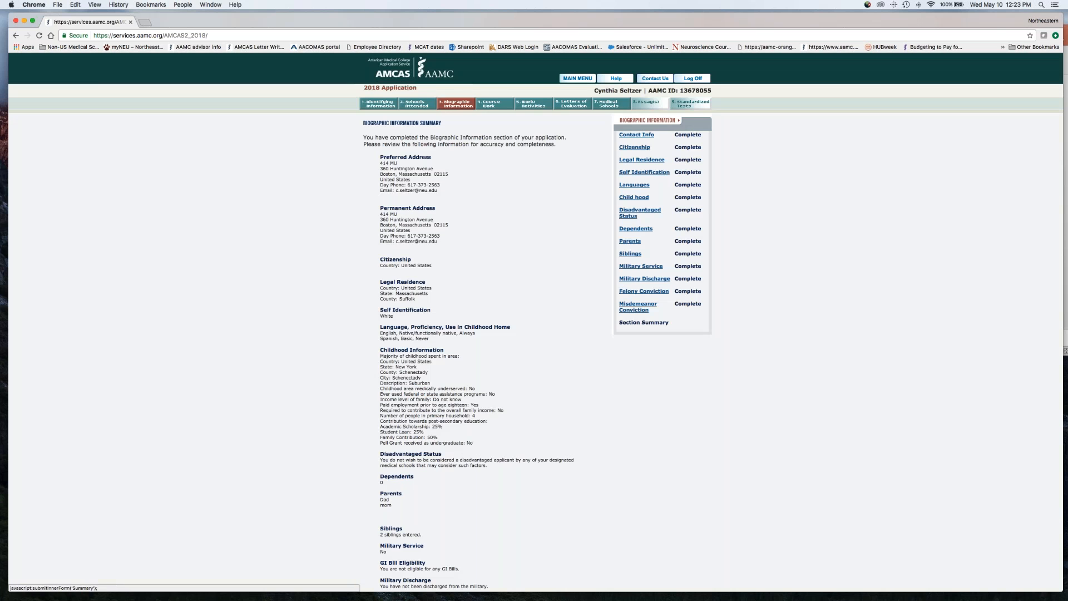
scroll(488, 411, down, 5)
scroll(488, 411, up, 3)
scroll(537, 227, up, 2)
Open the Course Work section and start adding another course for Kalamazoo College
click(498, 110)
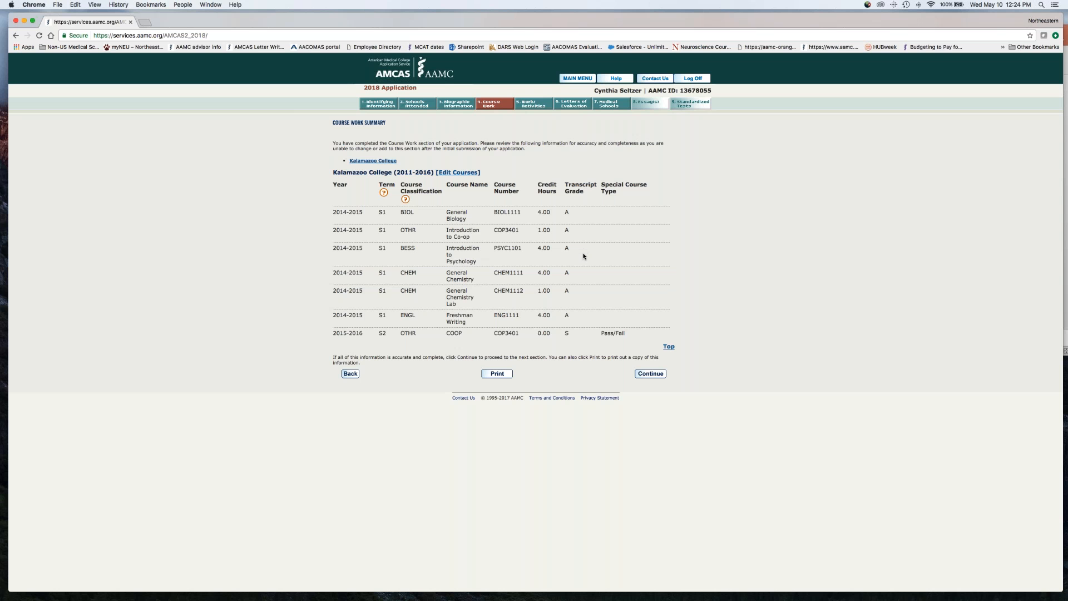
click(458, 173)
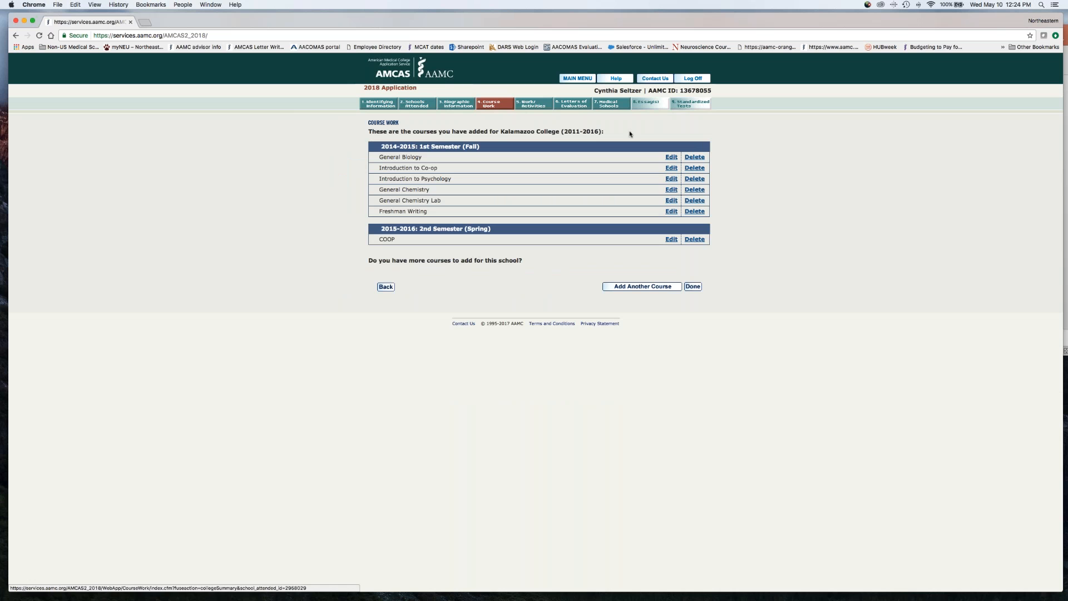
click(642, 286)
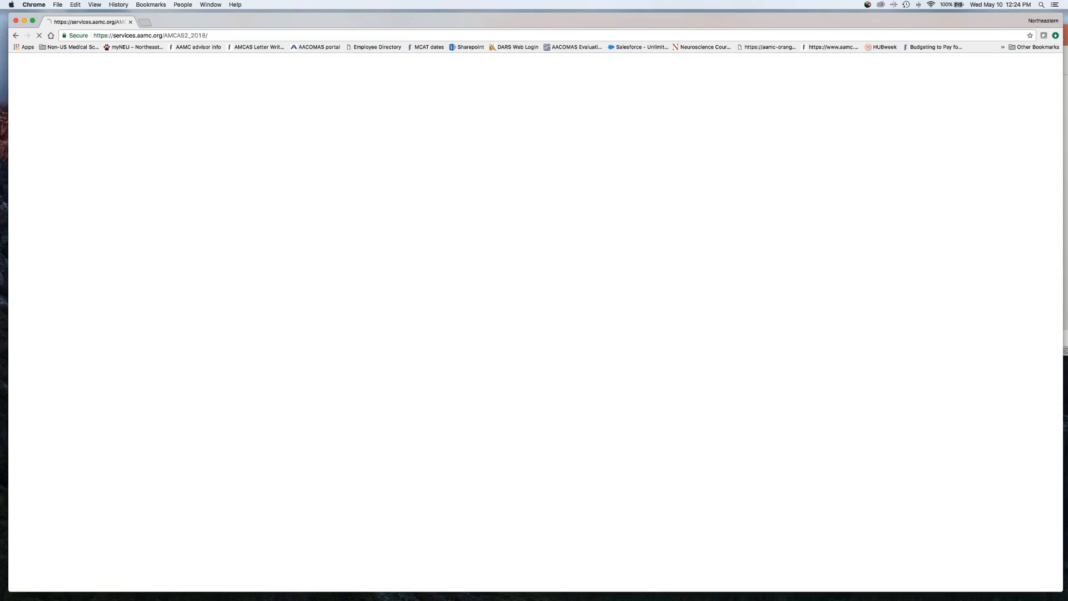
Examine the available choices for academic year, academic term, year in school and course classification on the new course form
click(505, 138)
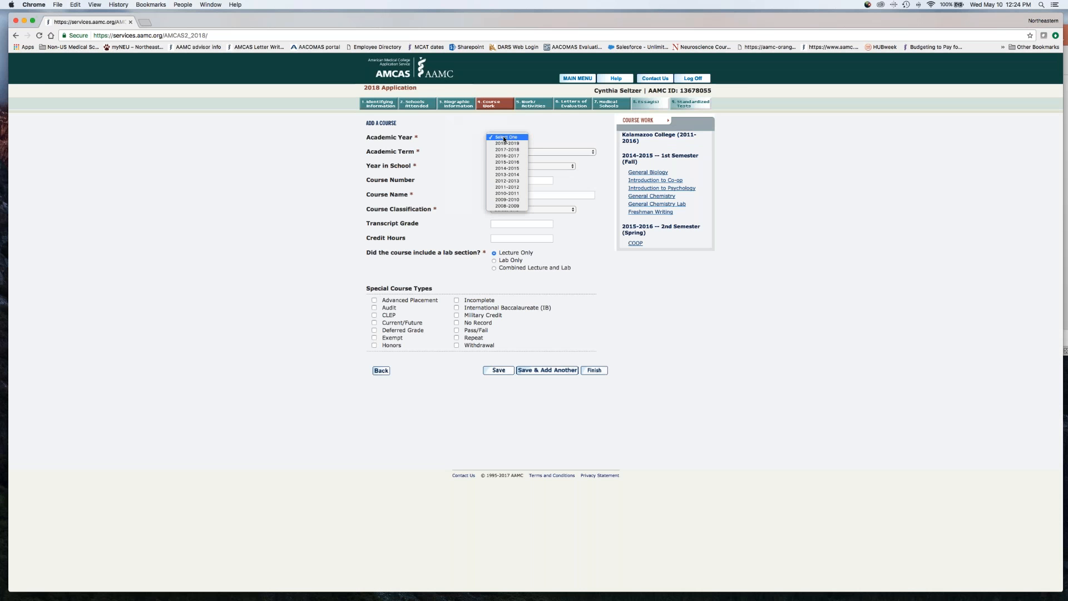
click(505, 138)
click(519, 152)
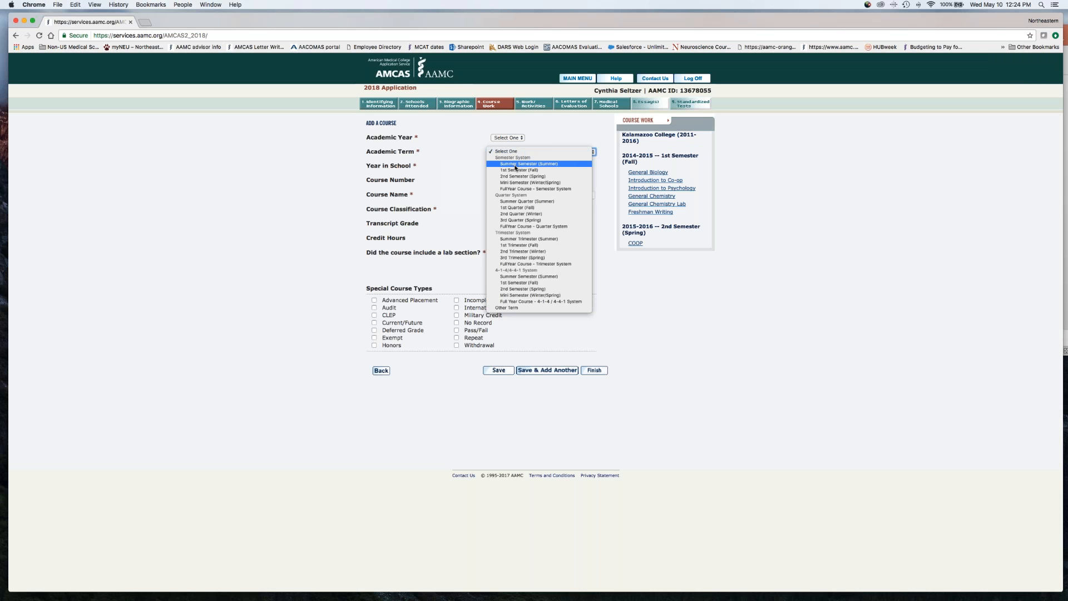
click(663, 305)
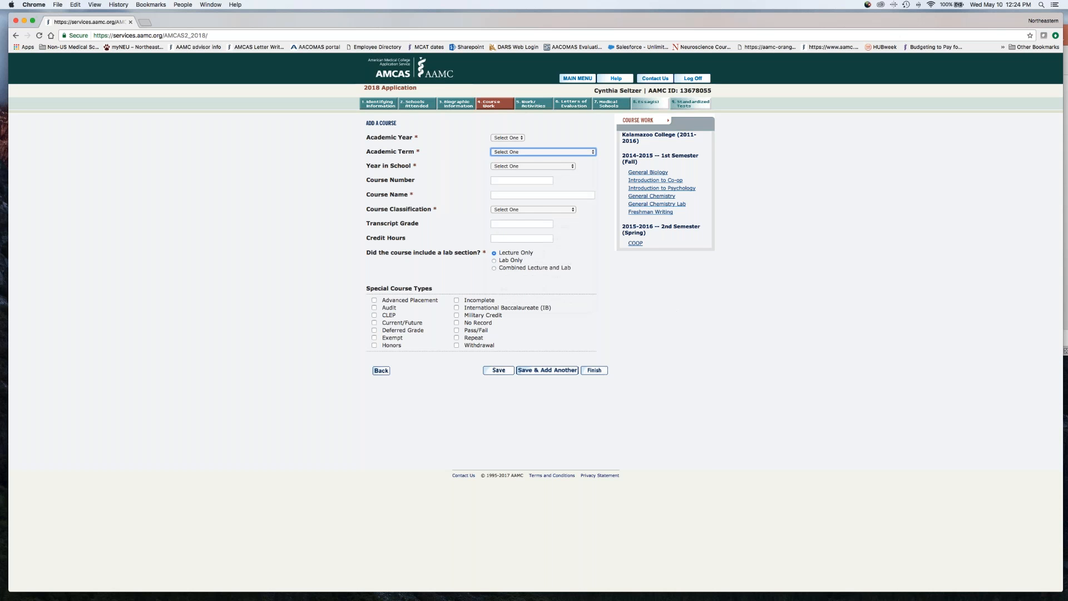
click(531, 166)
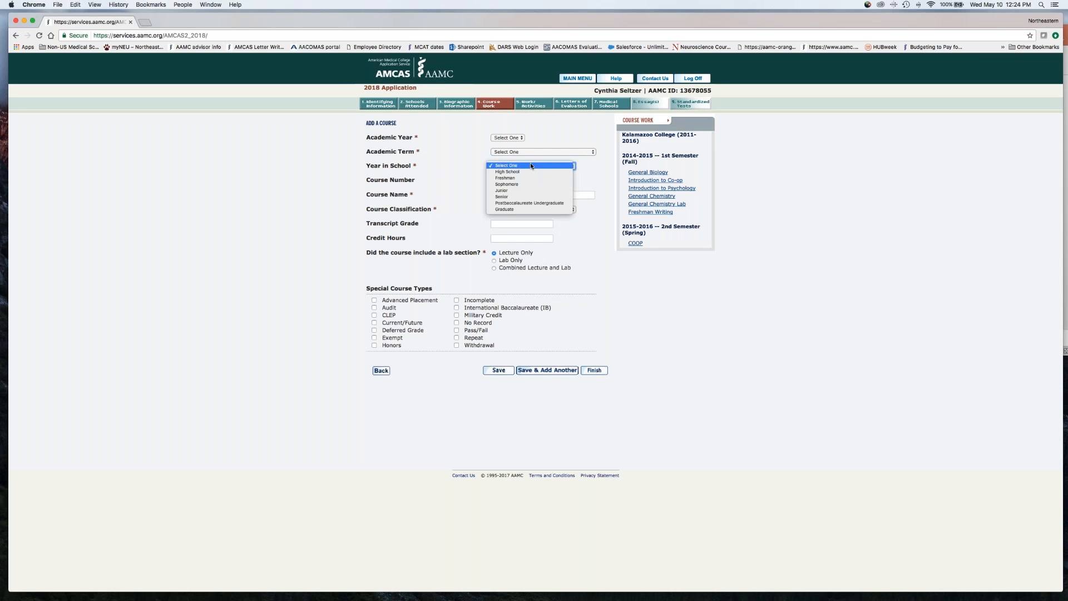
click(597, 265)
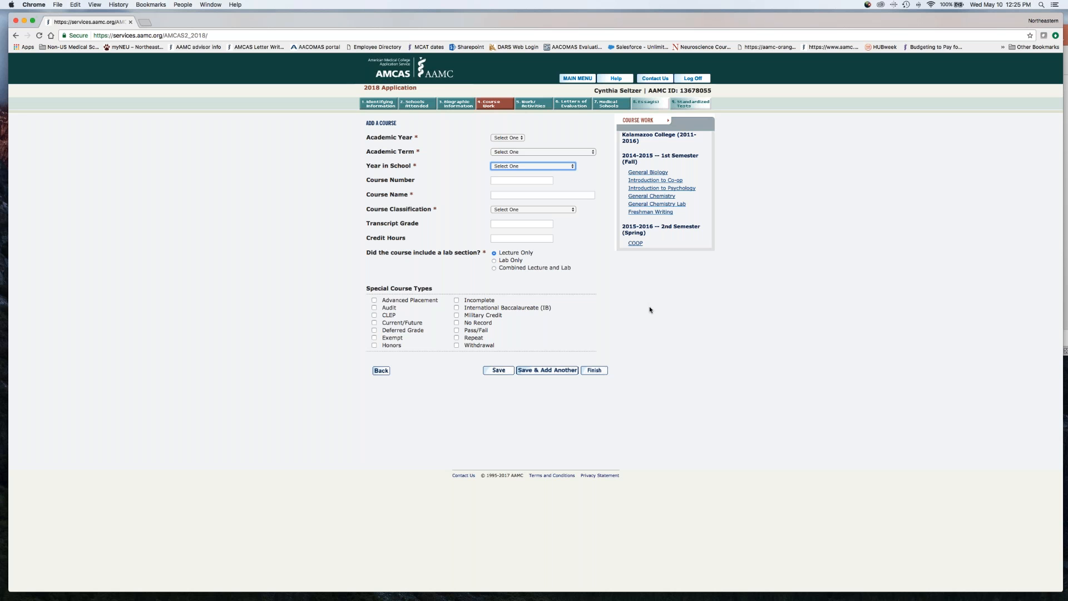
click(556, 212)
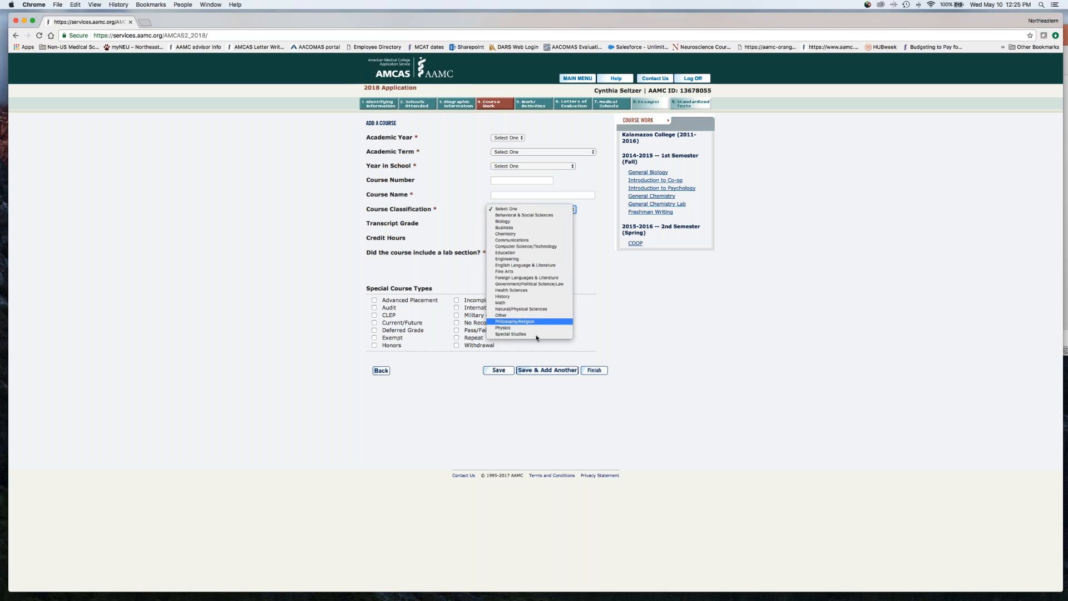
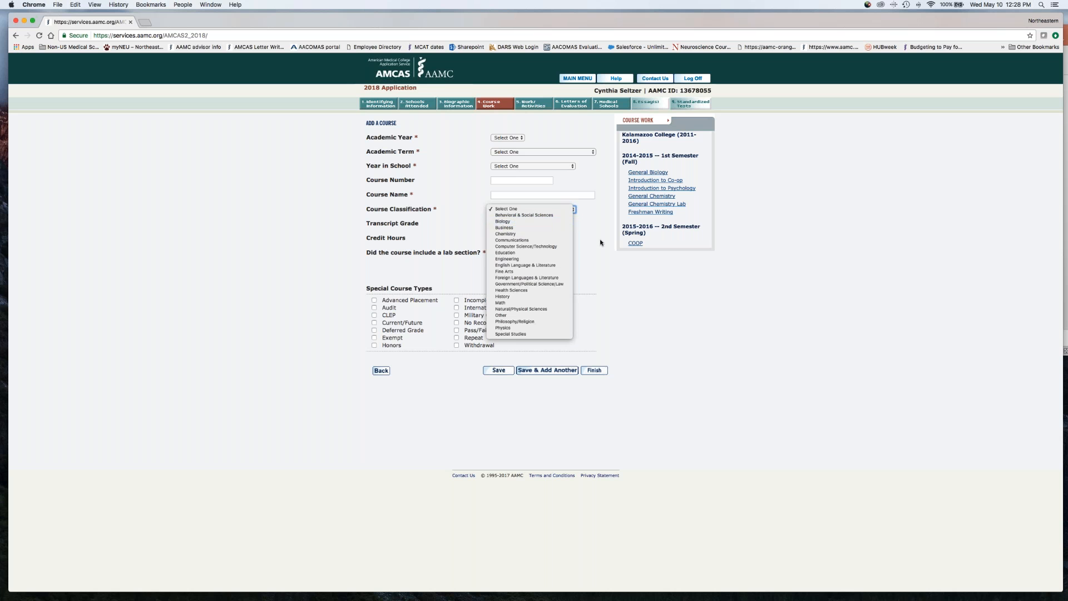
Leave the blank course form unsaved and review the COOP course's details before returning to the Course Work overview
click(603, 264)
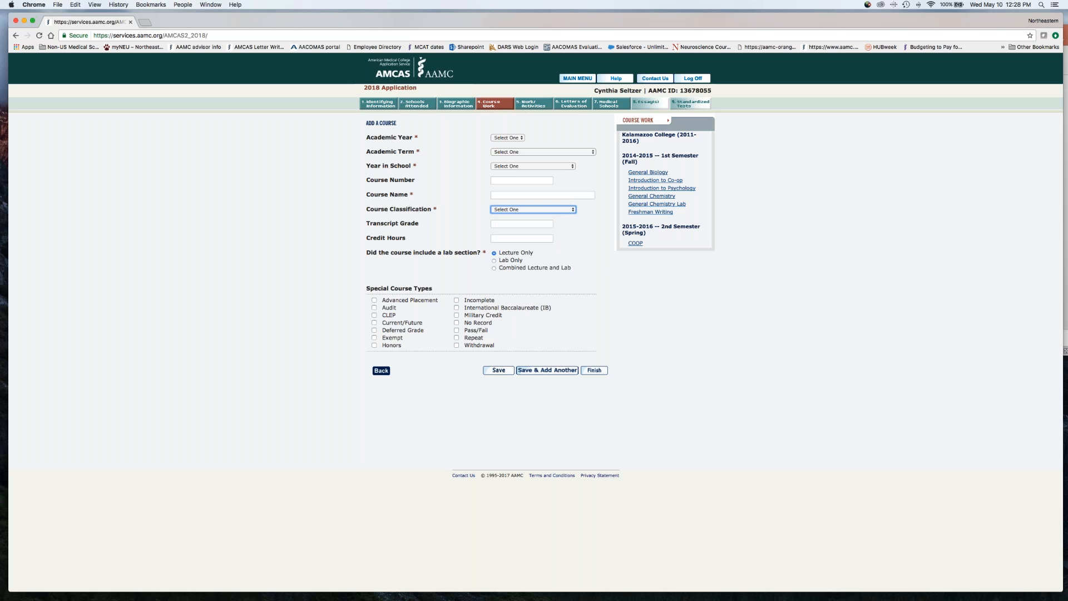
click(381, 370)
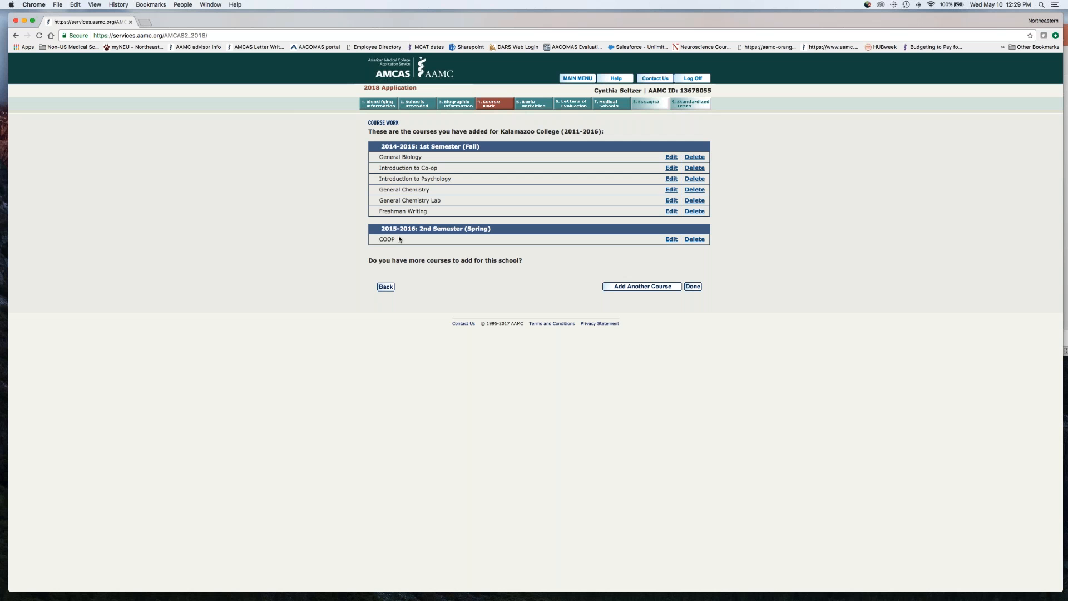
click(672, 239)
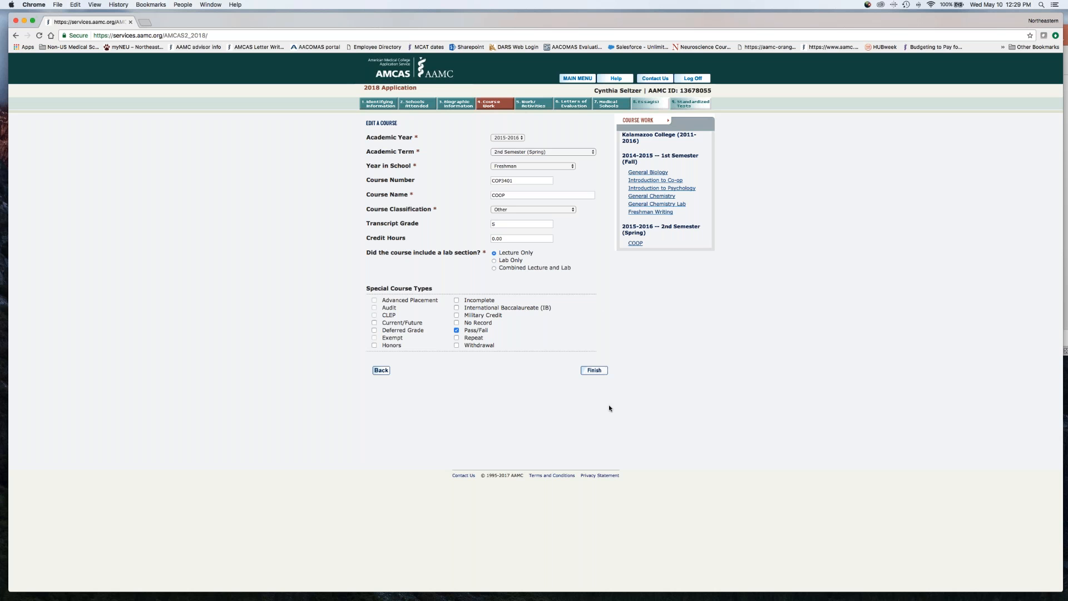
click(381, 370)
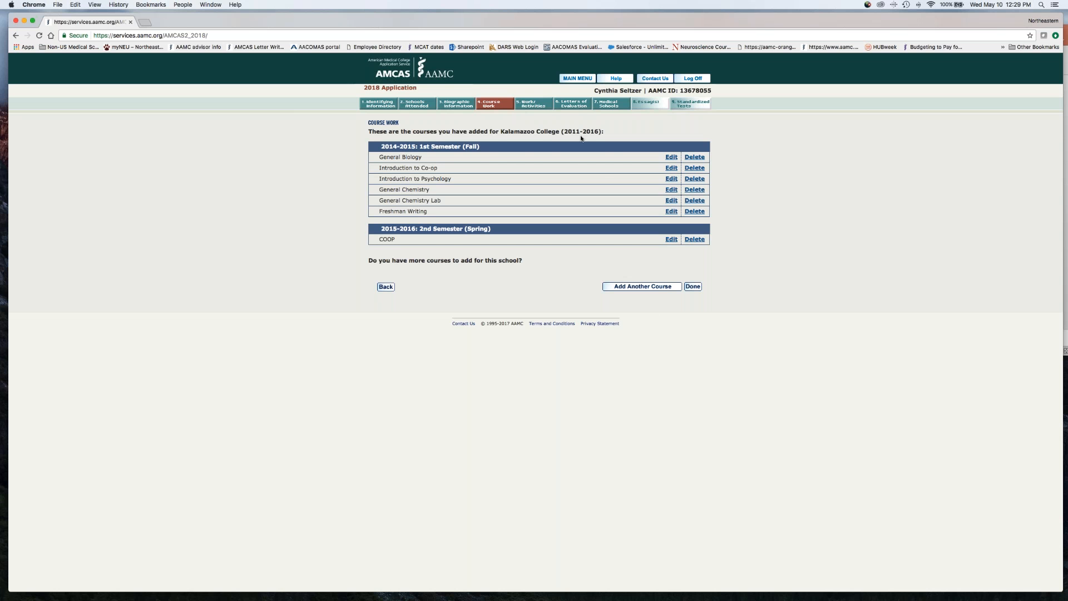
click(692, 286)
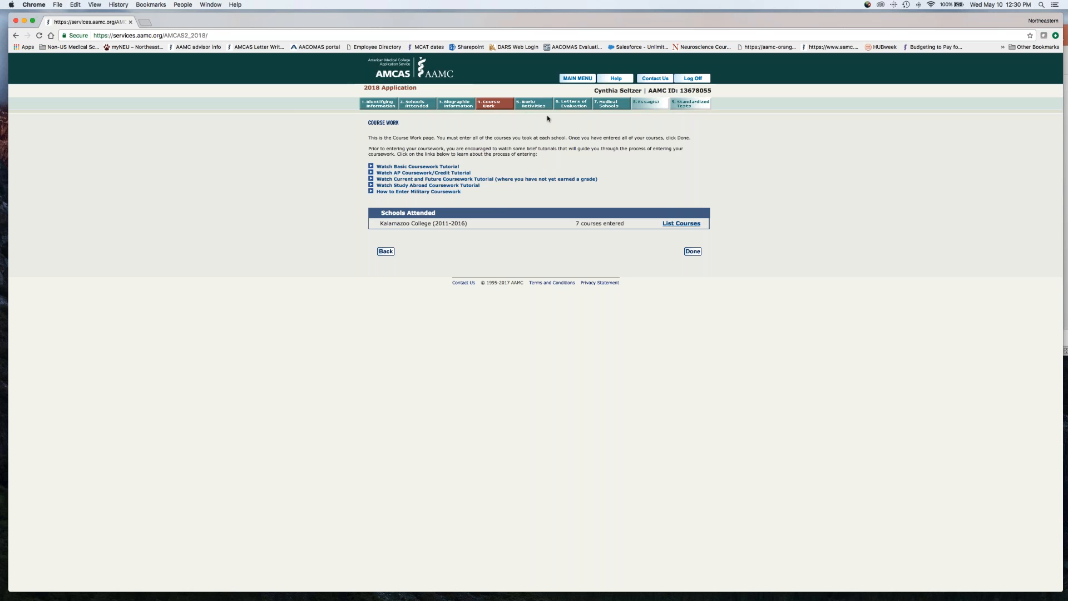
Open the Work/Activities section and look over the blank form for another work activity, returning to the list without adding one
click(530, 107)
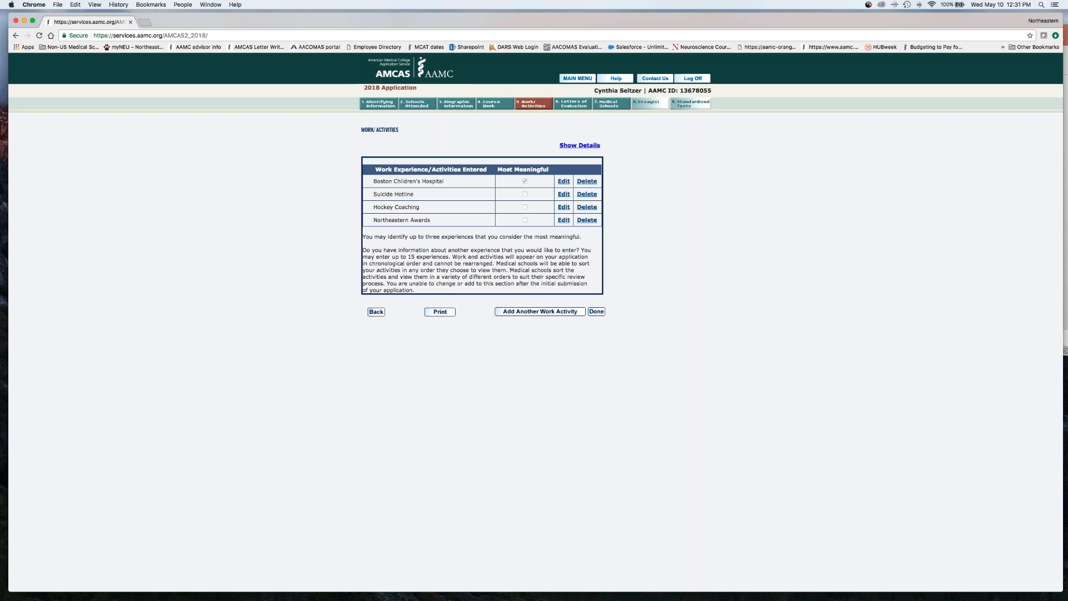
click(524, 312)
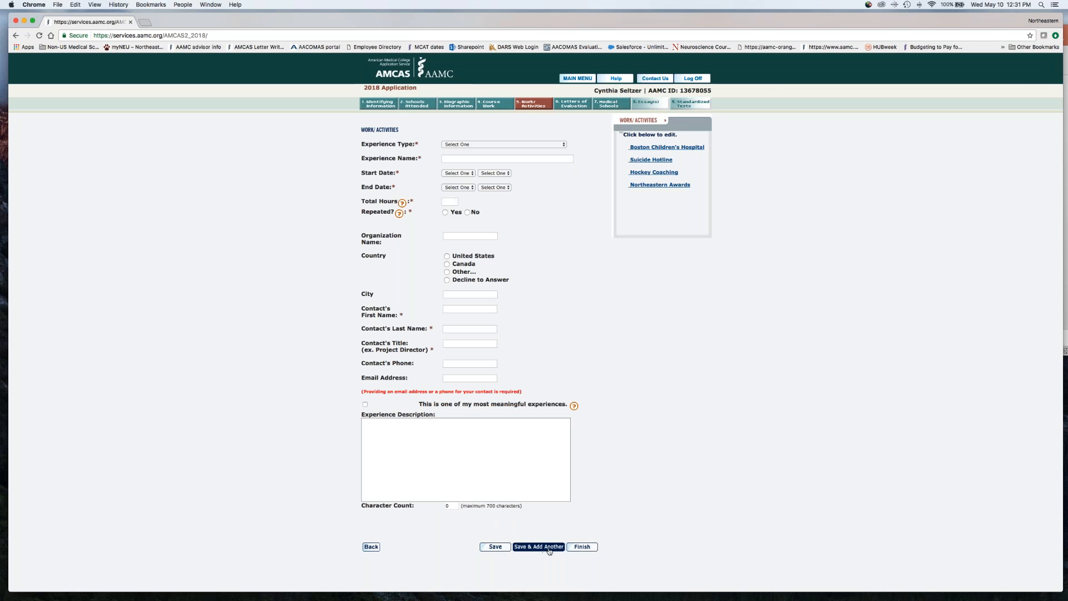
click(574, 550)
drag(660, 154, 661, 149)
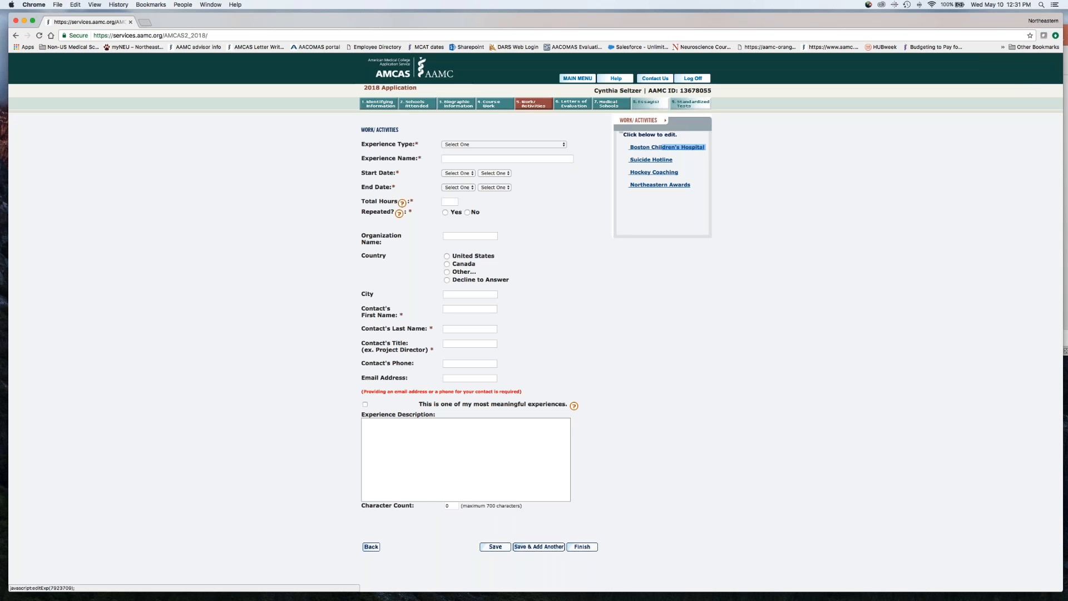
click(665, 324)
click(495, 547)
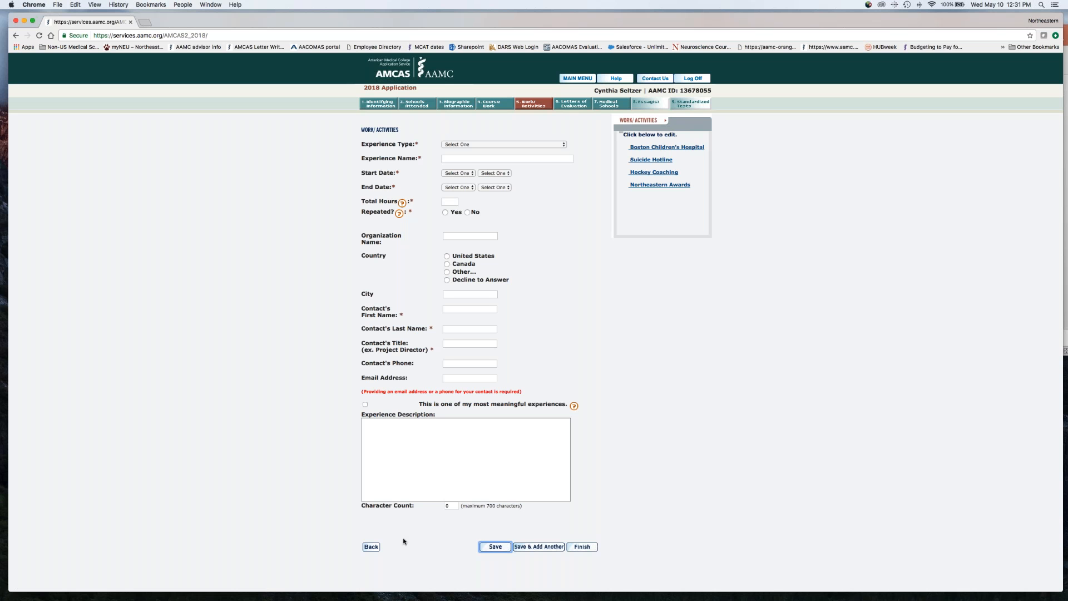
click(371, 547)
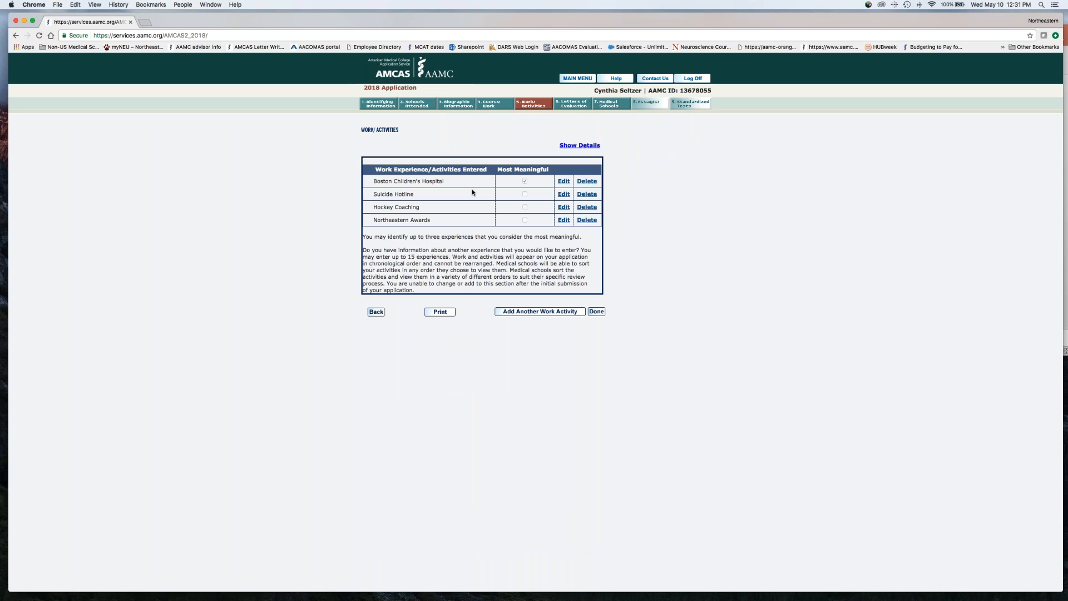
Review the Boston Children's Hospital activity from its repeated dates and hours through the experience description and most meaningful summary
click(563, 181)
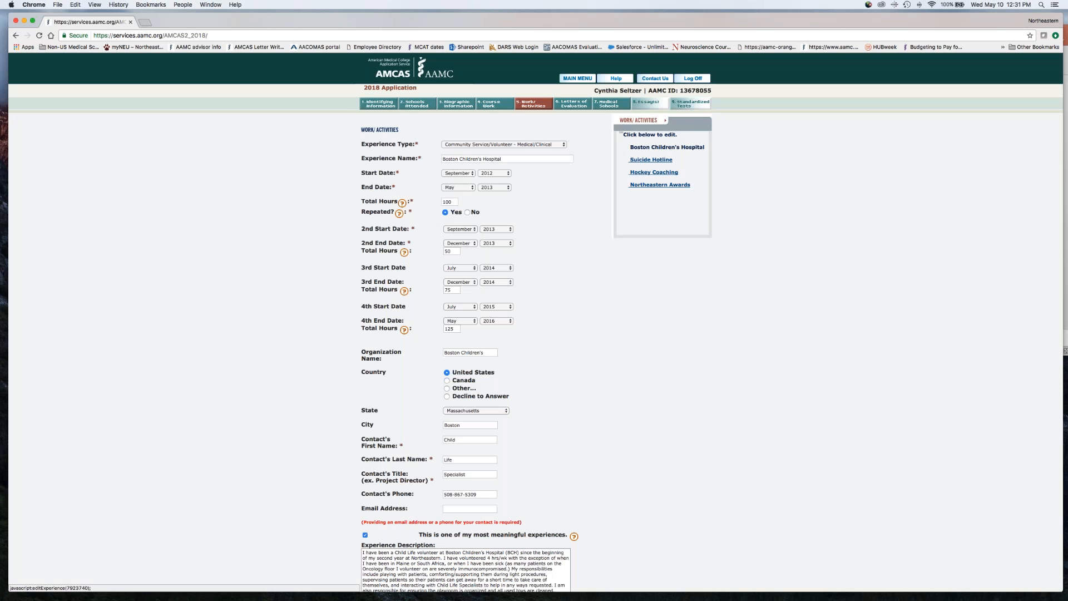
scroll(592, 273, down, 2)
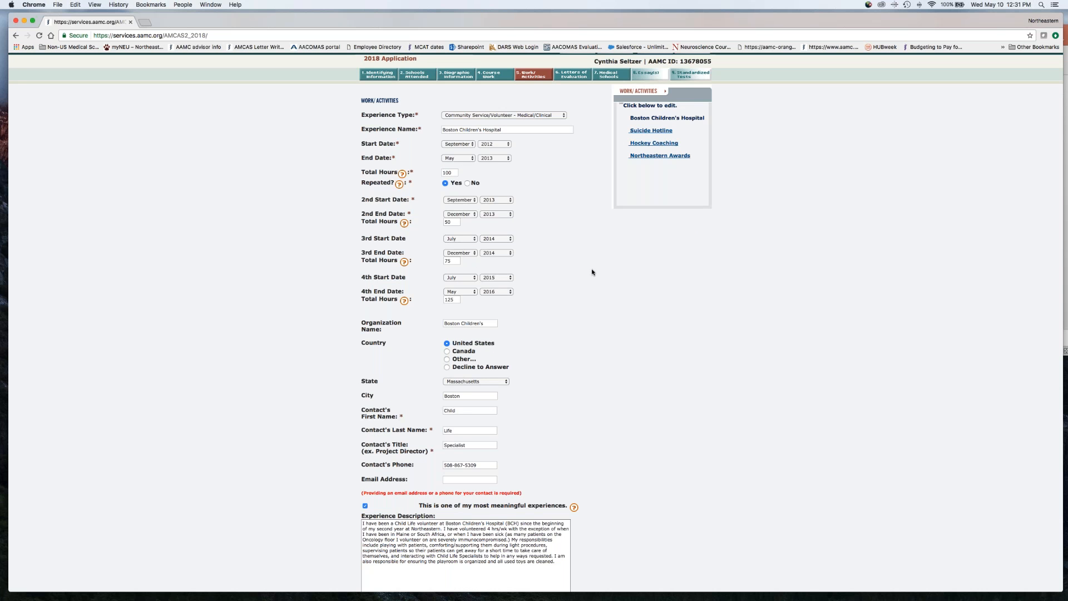
scroll(593, 272, down, 5)
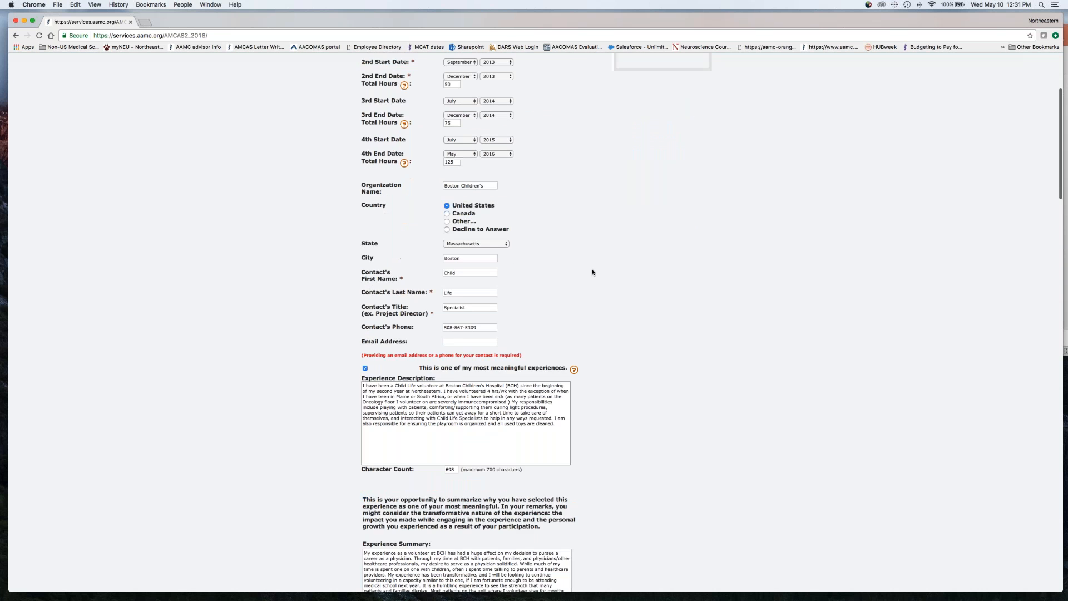
scroll(592, 272, up, 3)
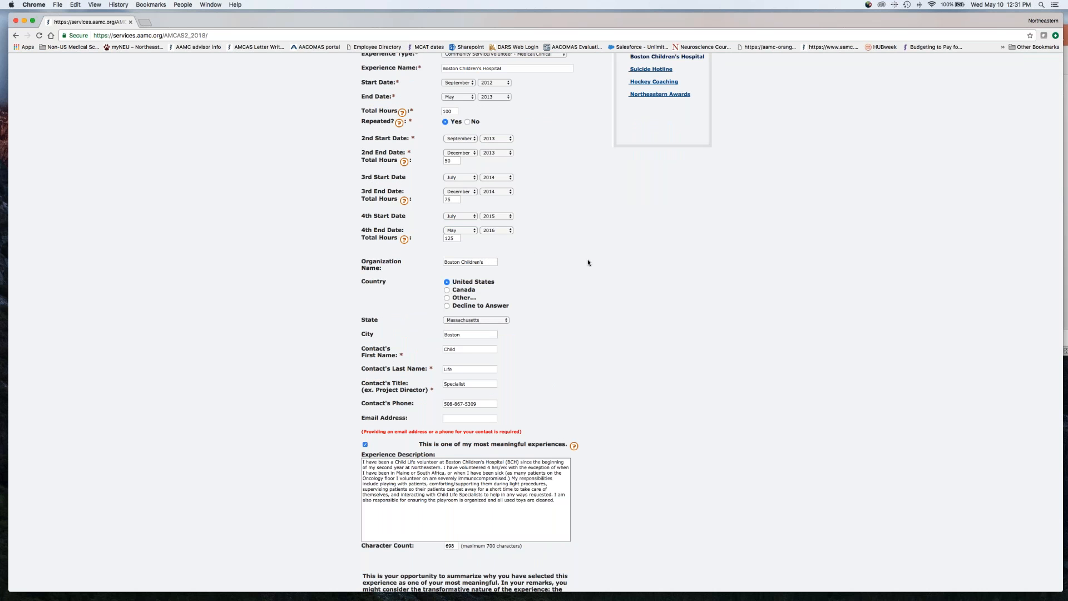
scroll(602, 267, down, 4)
scroll(602, 269, down, 7)
scroll(602, 269, up, 1)
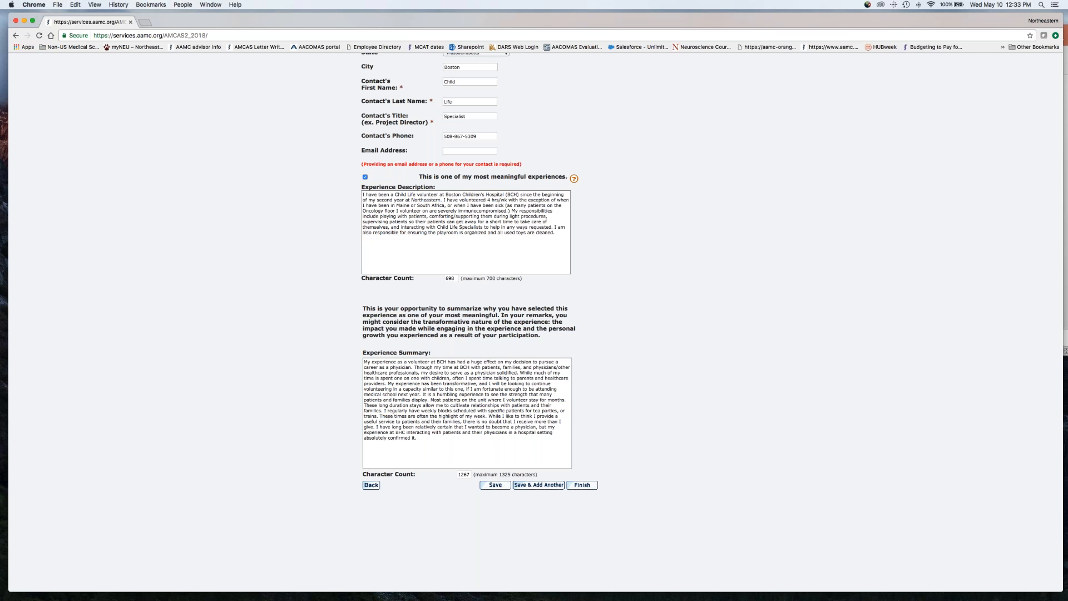
scroll(697, 203, up, 10)
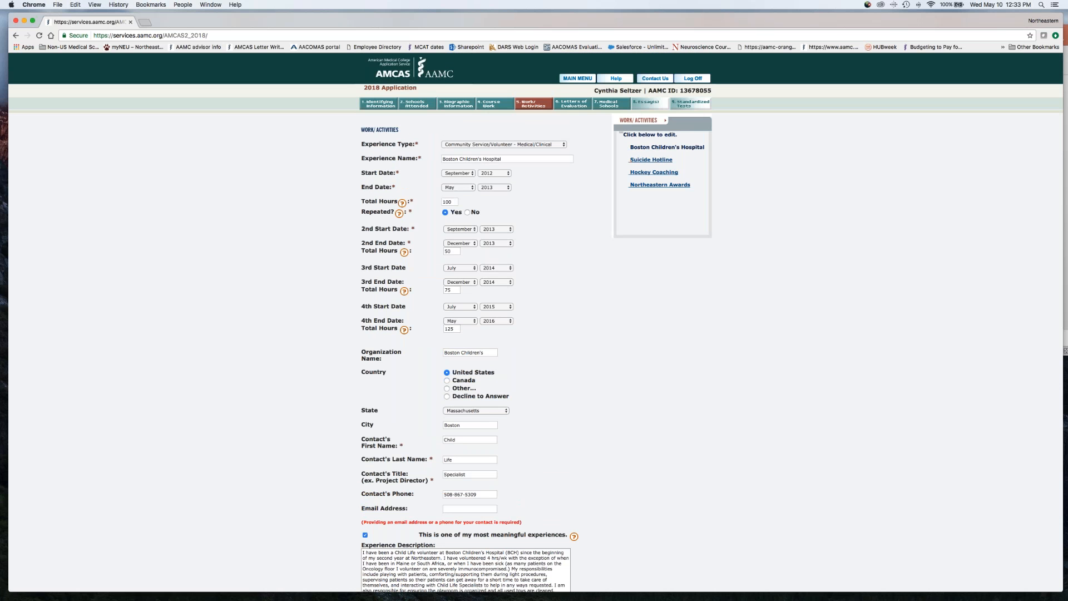
Open the Suicide Hotline activity and review its dates, organization, contact fields and experience description
click(651, 159)
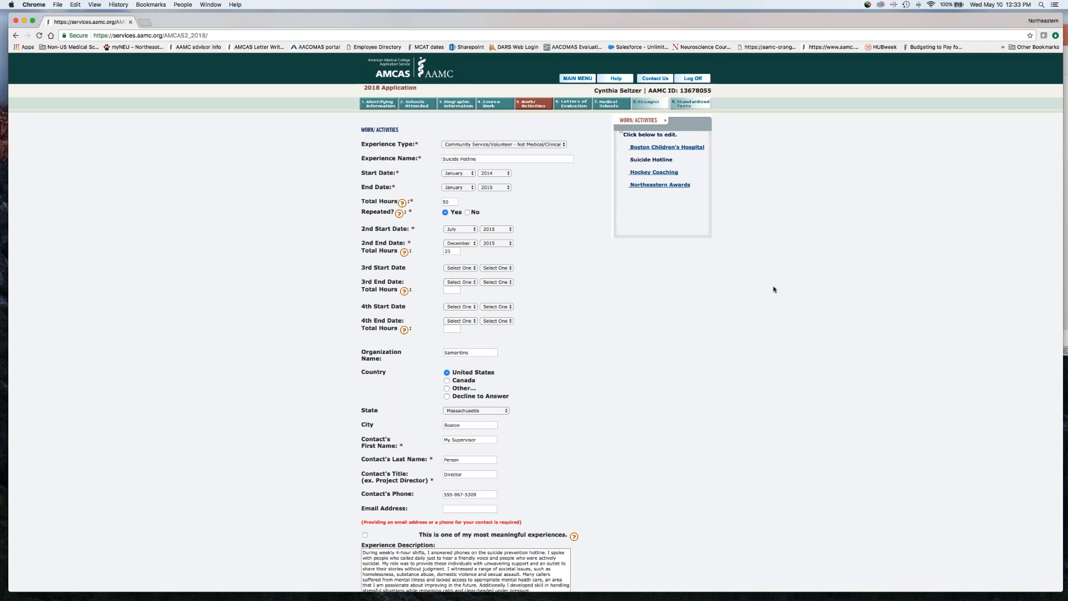
scroll(773, 289, down, 5)
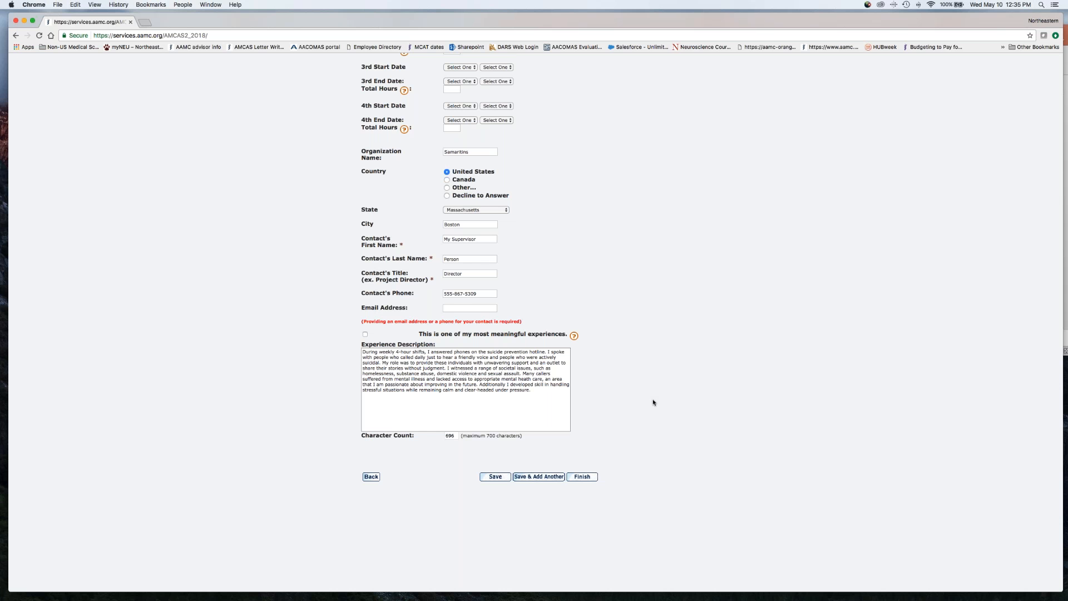
scroll(653, 402, up, 5)
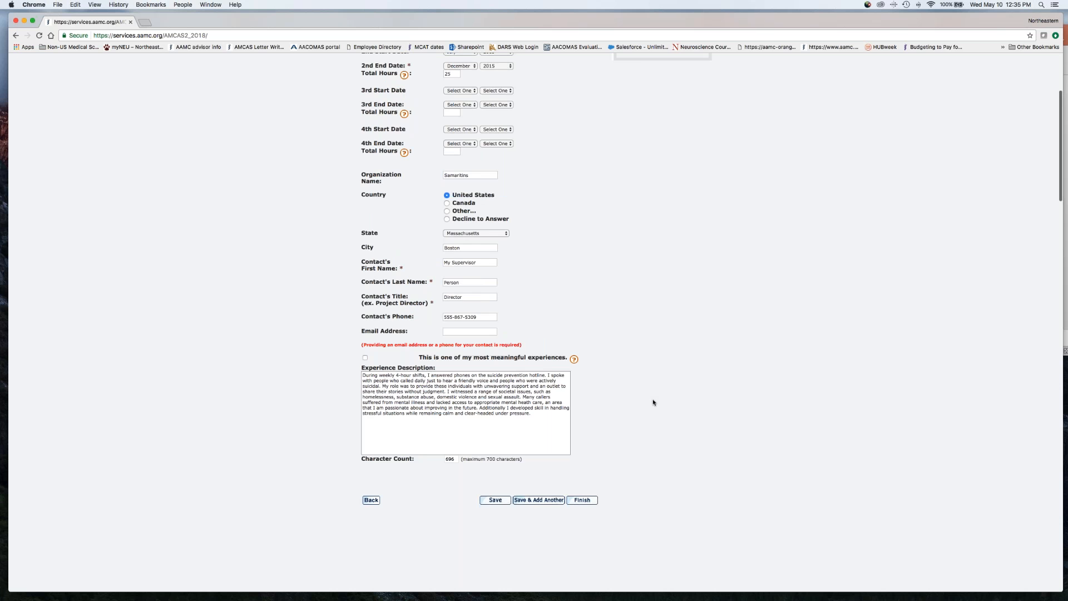
Open the Hockey Coaching activity and review its details down to the experience description
click(658, 164)
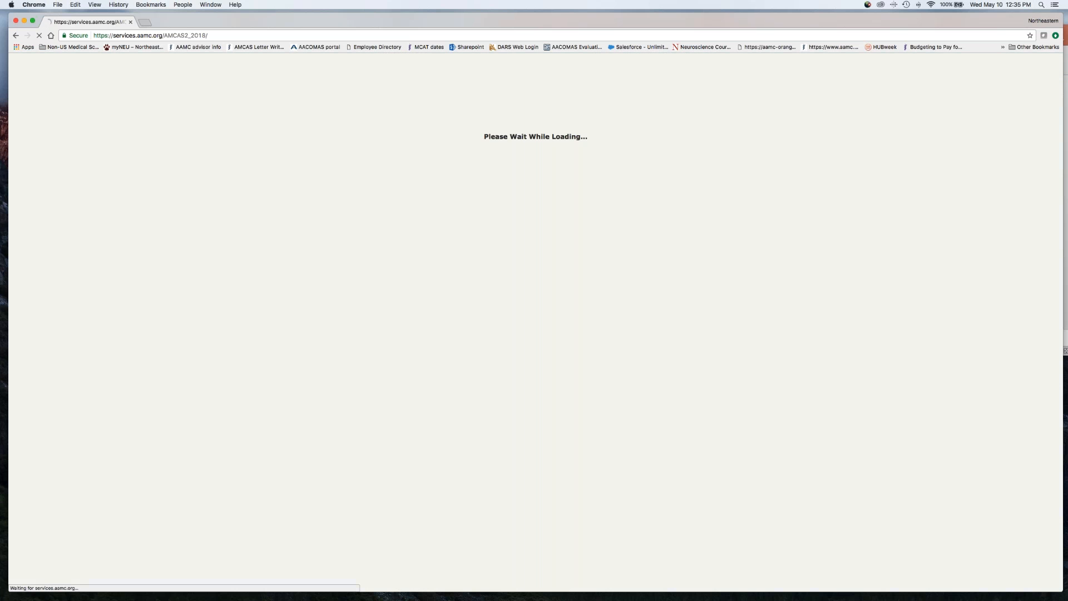
scroll(784, 285, down, 2)
scroll(785, 286, down, 3)
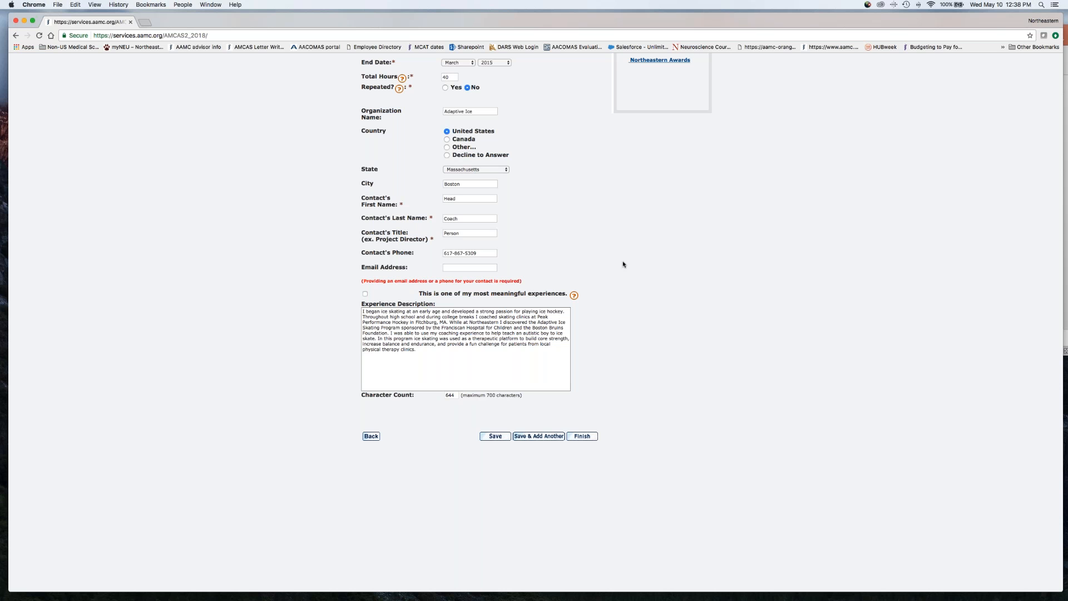
scroll(624, 265, up, 2)
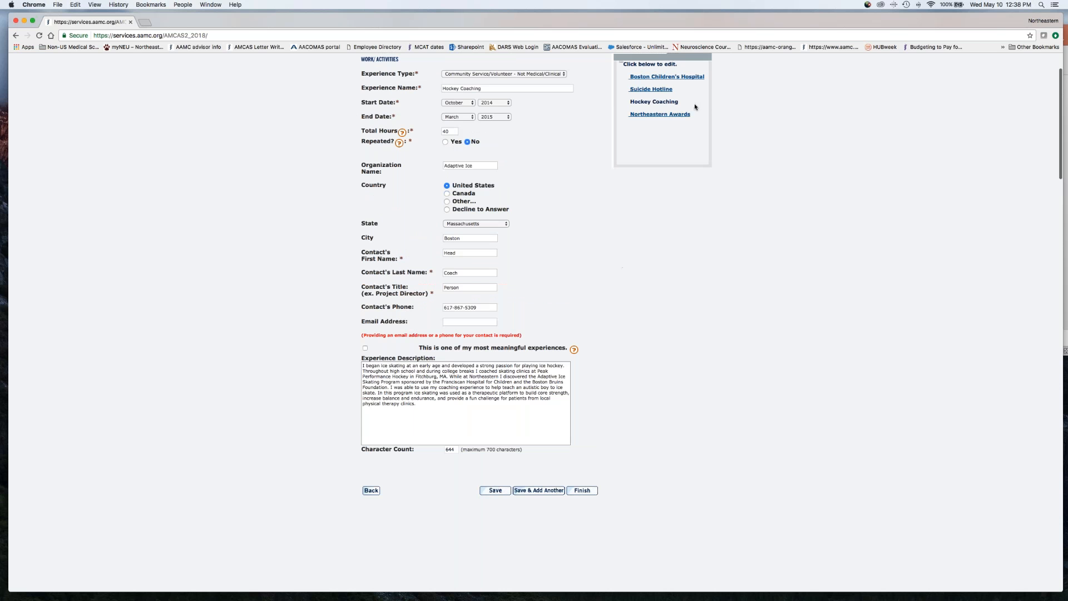
Review the Northeastern Awards activity's award date, hours and description, and finish back at the activities list
click(676, 114)
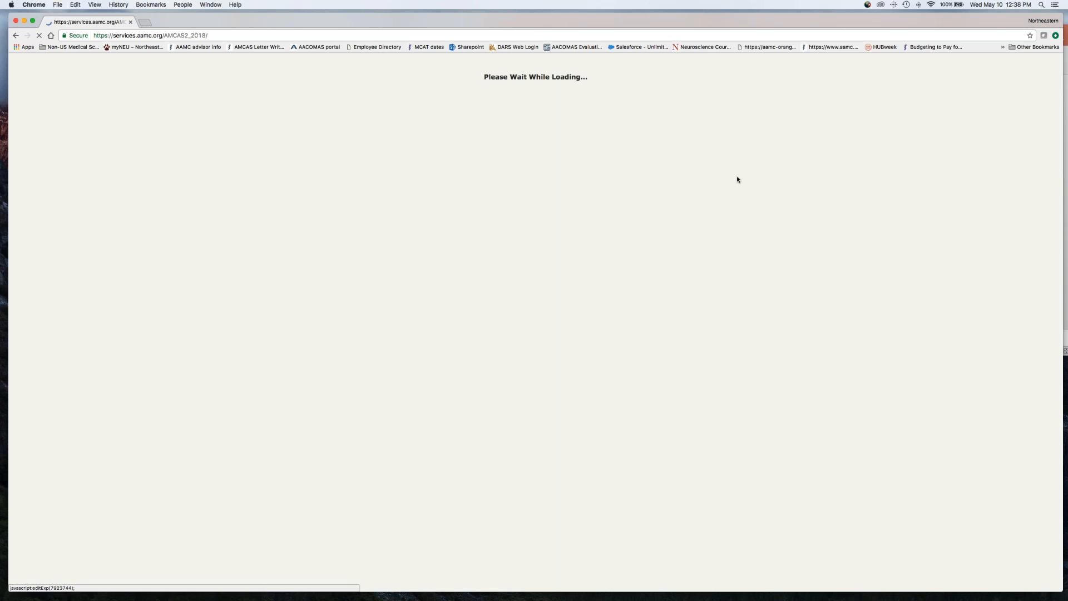
scroll(768, 233, down, 1)
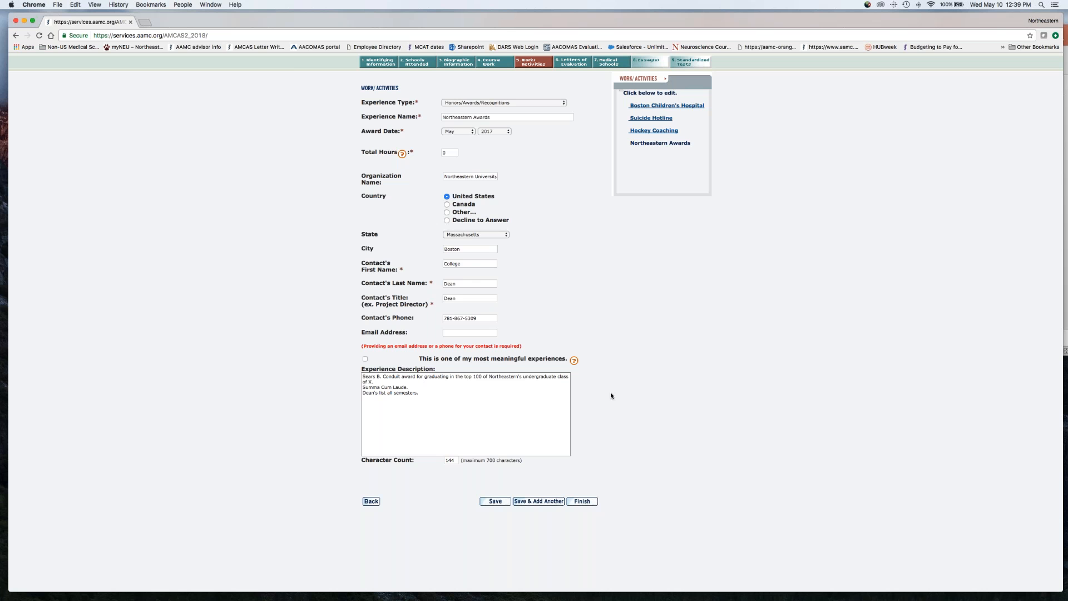
scroll(616, 352, down, 1)
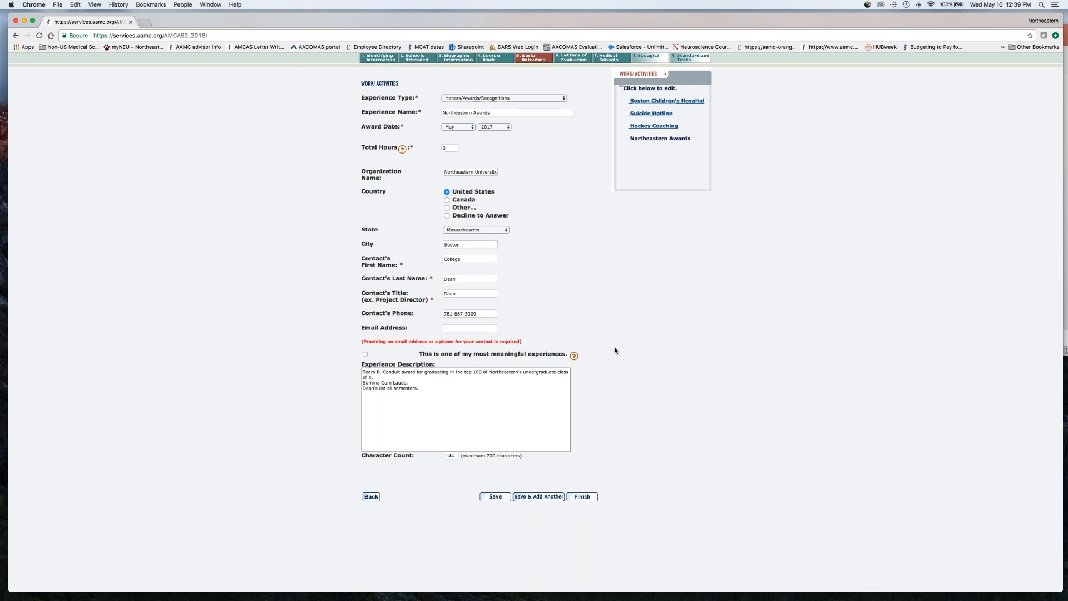
scroll(616, 350, up, 2)
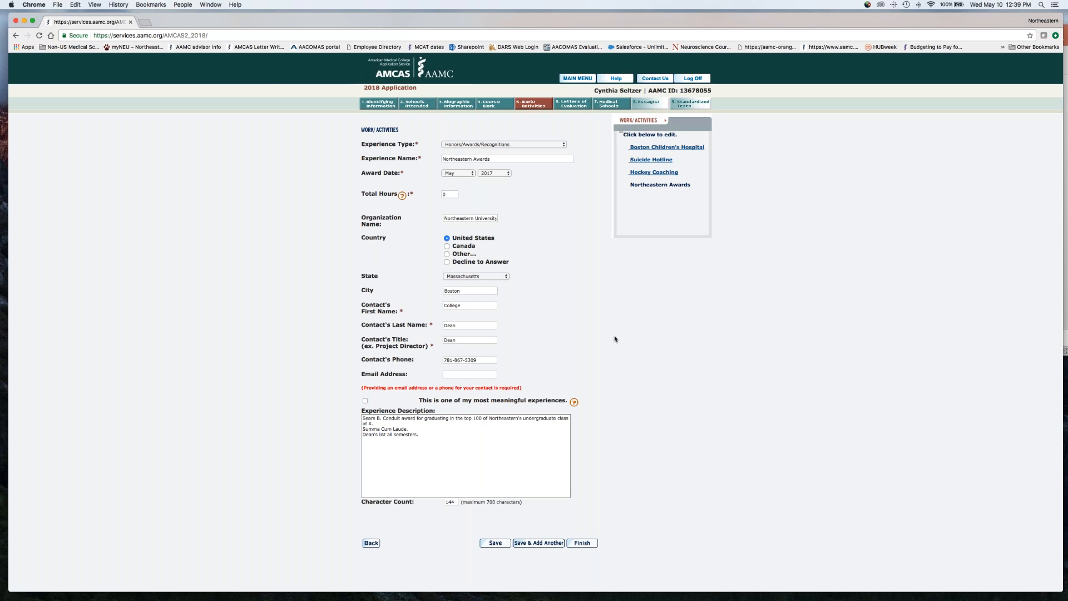
click(581, 543)
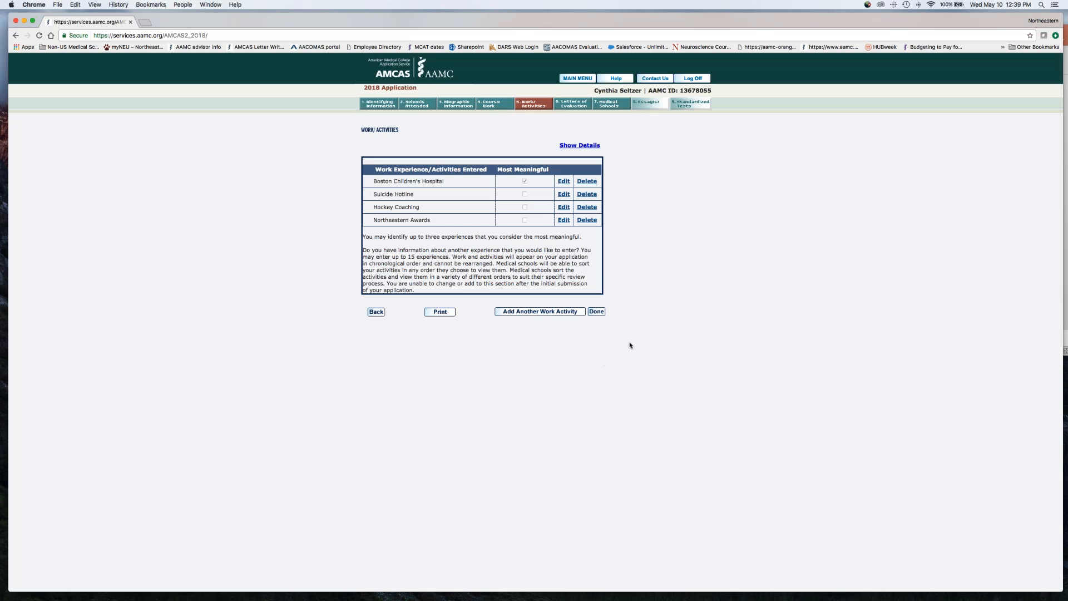
Show the details of all entered work activities, read through their types, dates and descriptions, and hide the details again
click(591, 147)
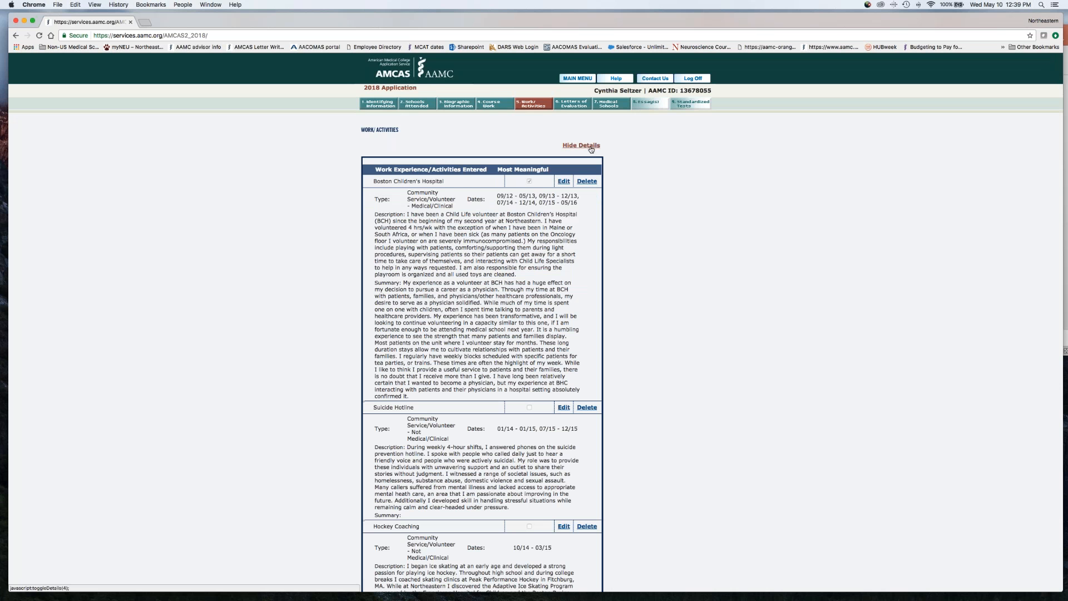
scroll(696, 239, down, 2)
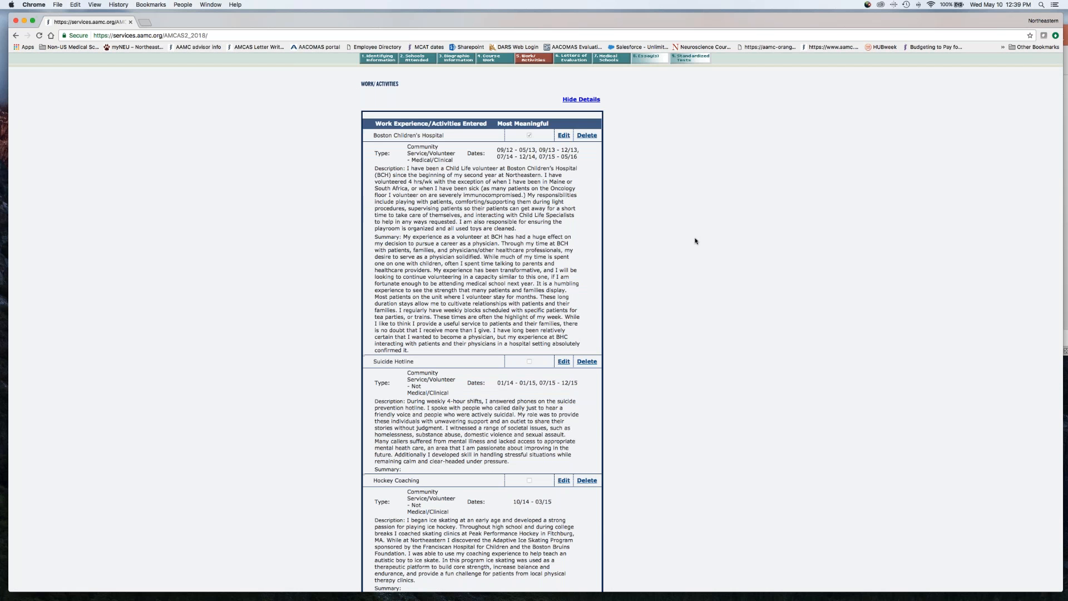
scroll(669, 194, down, 1)
scroll(669, 194, down, 2)
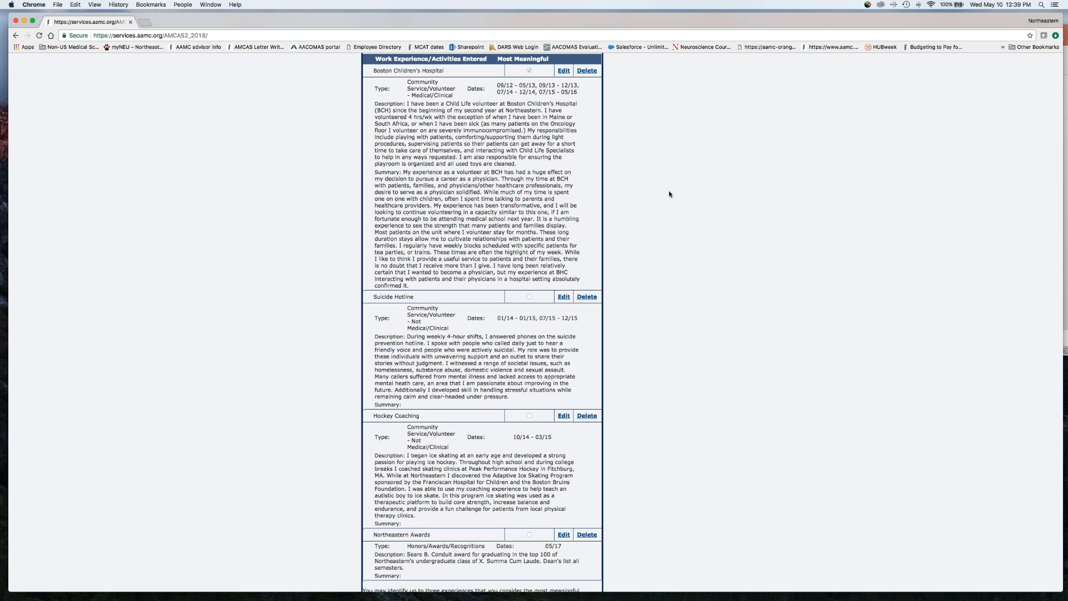
scroll(669, 193, down, 8)
scroll(669, 194, up, 3)
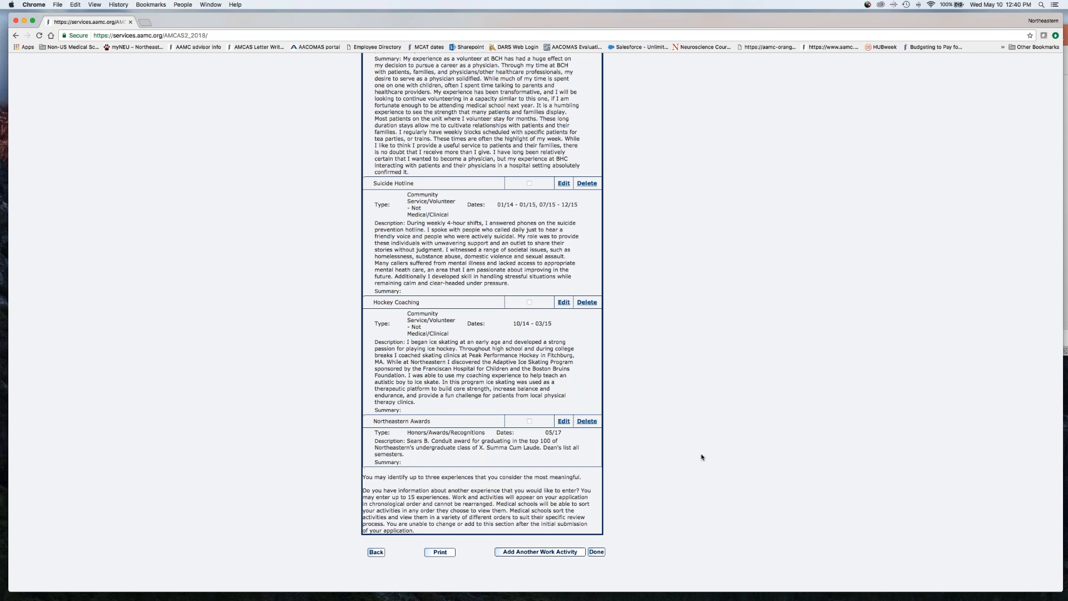
scroll(701, 457, up, 5)
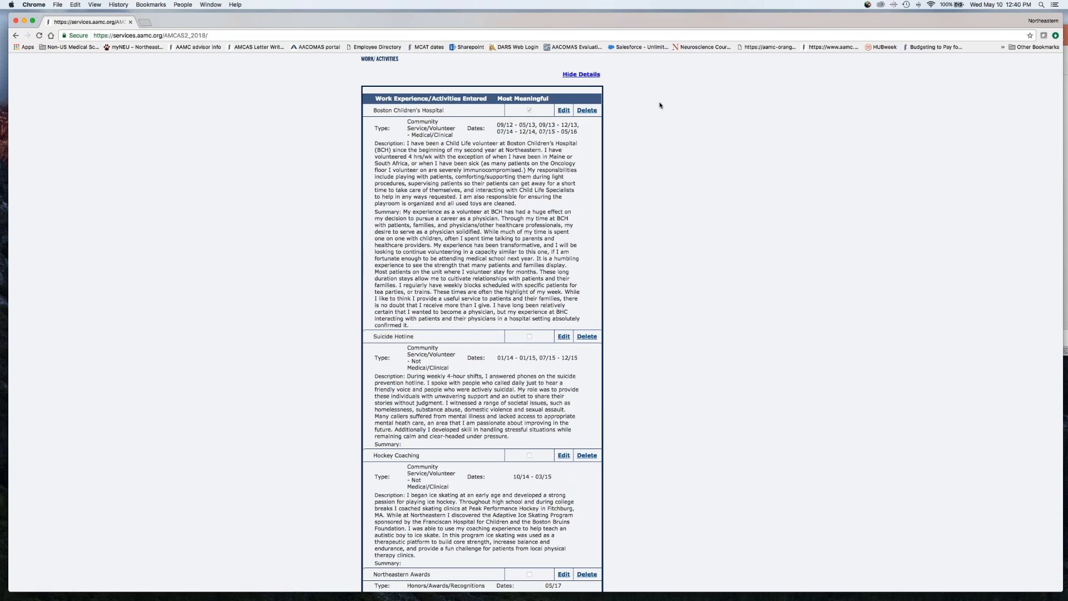
scroll(660, 105, up, 1)
scroll(660, 105, up, 1)
click(594, 98)
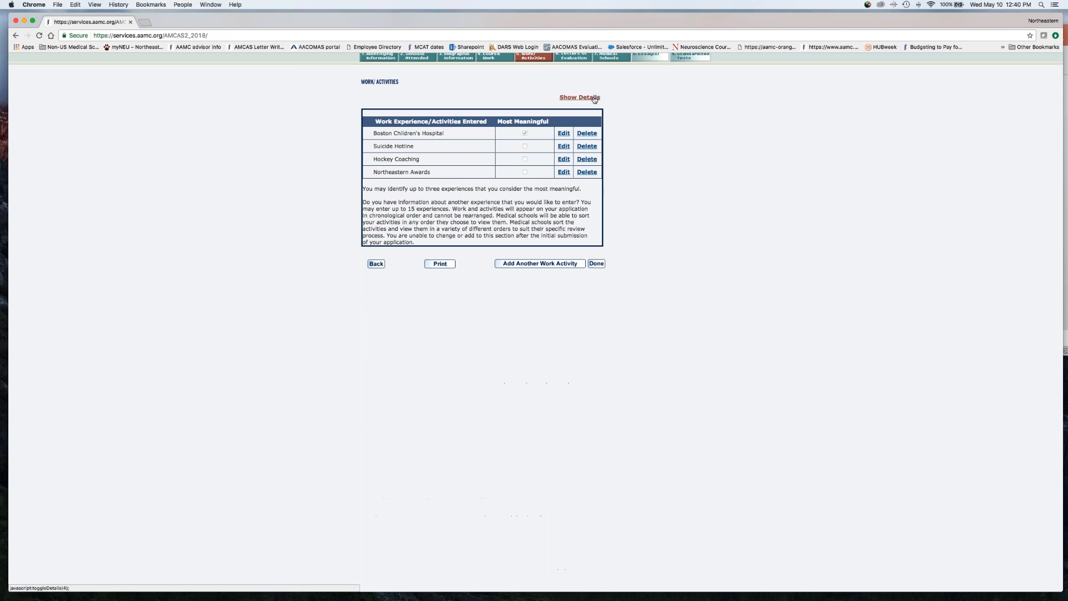
Open the Northeastern Awards activity for editing and examine the available experience types without changing the selection
click(564, 172)
click(548, 144)
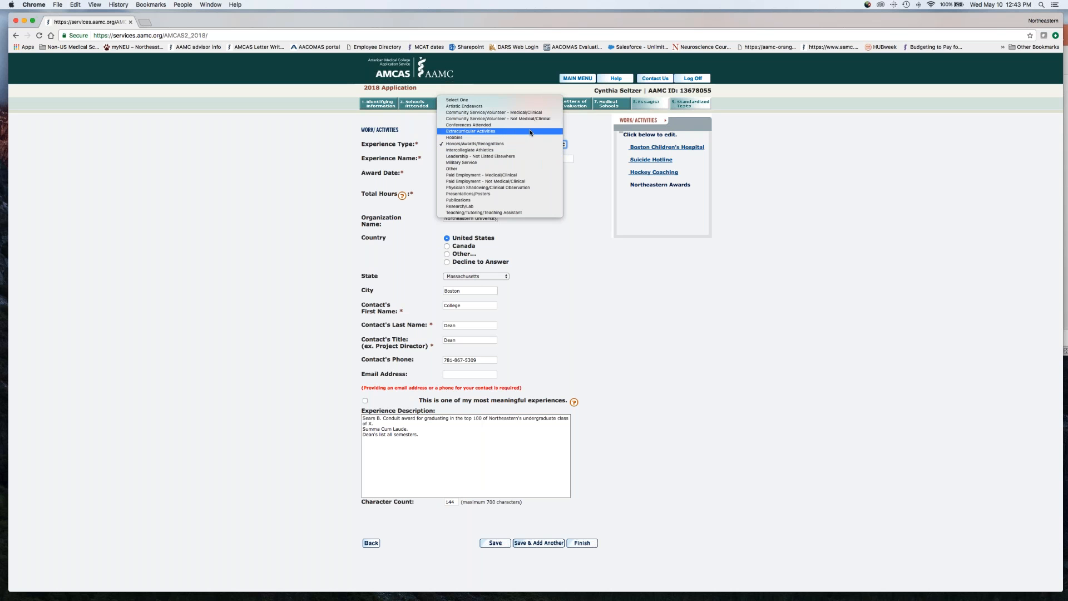
click(779, 263)
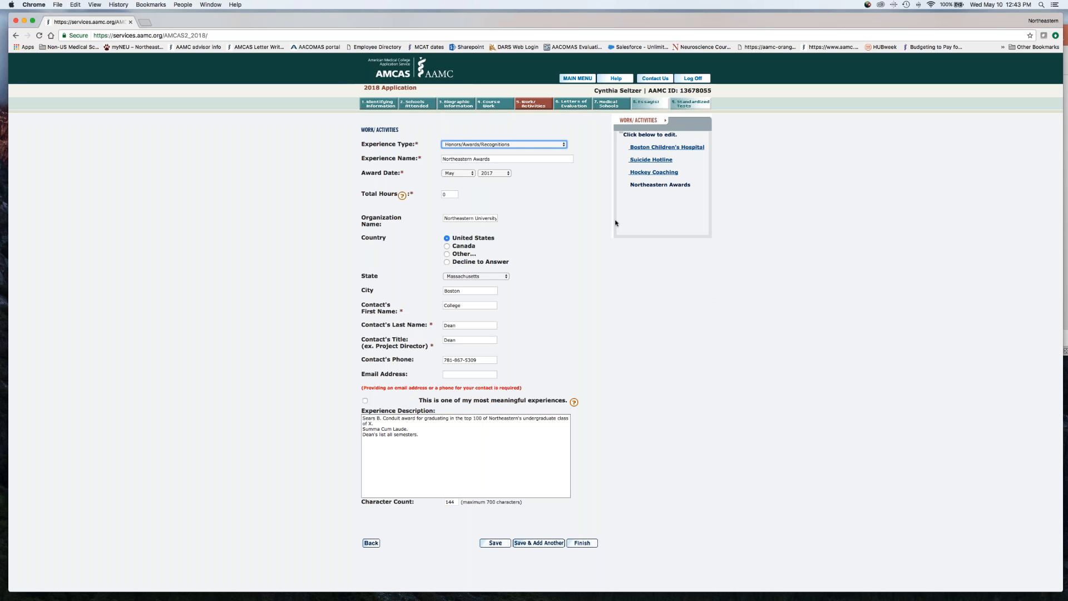
Recheck the experience type options of the Northeastern Awards activity, keeping Honors/Awards/Recognitions
click(548, 144)
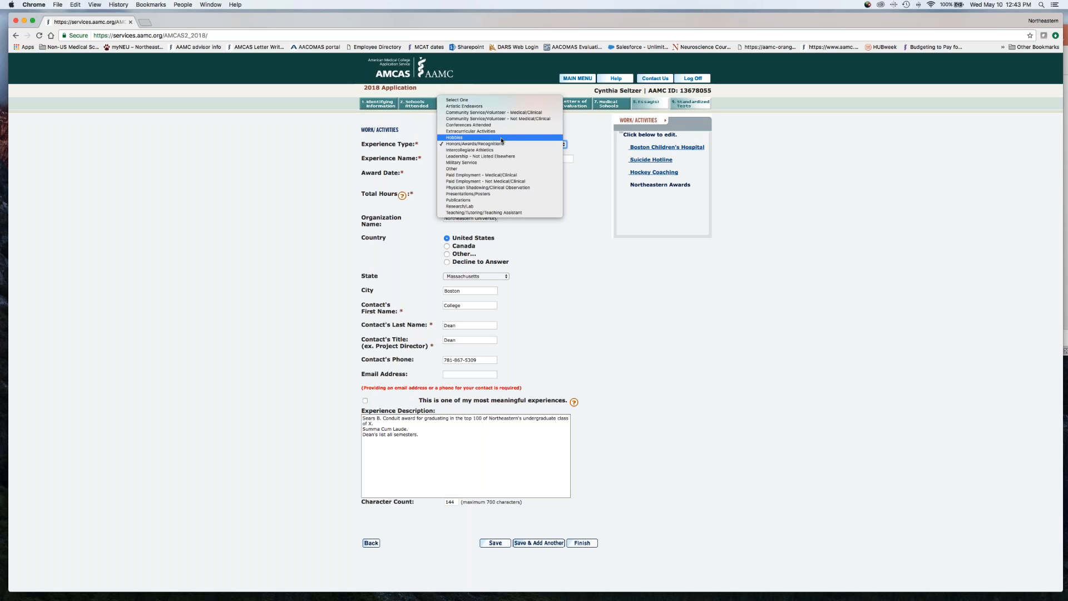
click(585, 204)
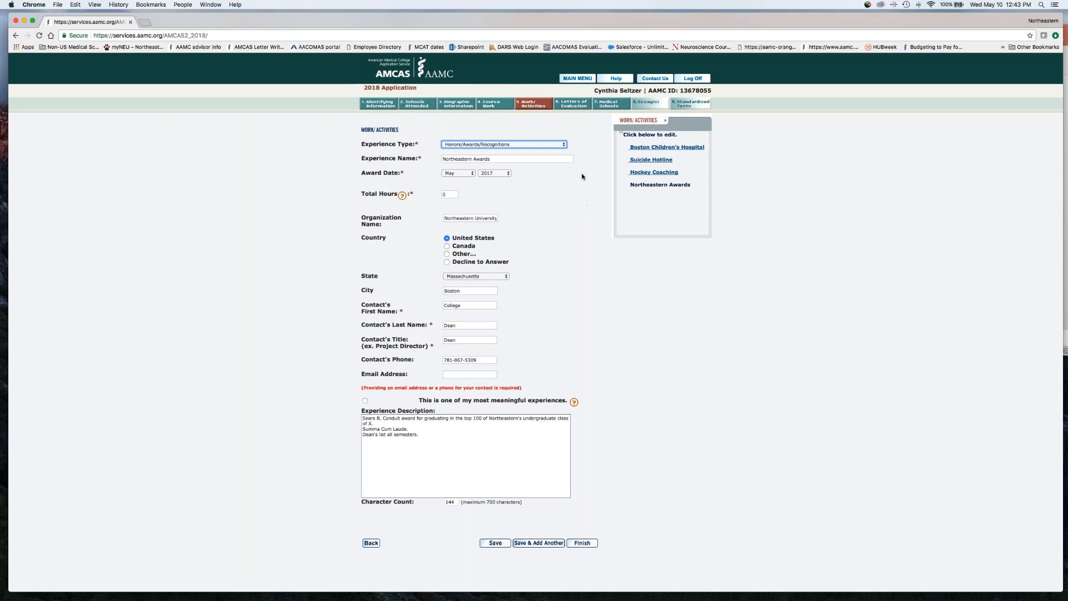
In the Letters of Evaluation section, begin a new Committee Letter entry and examine its school selection without saving
click(573, 109)
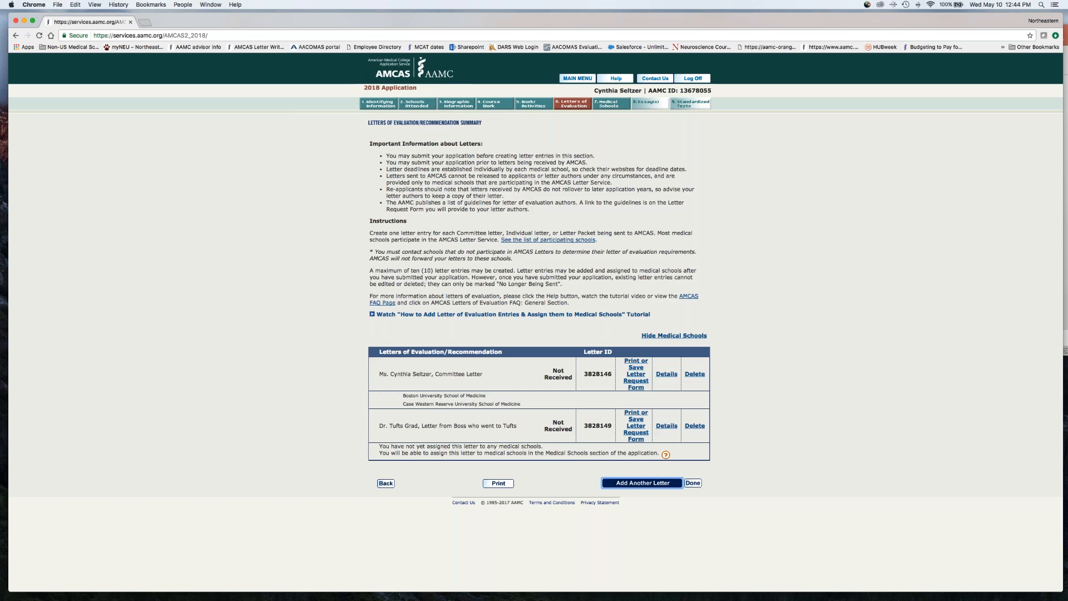
click(642, 483)
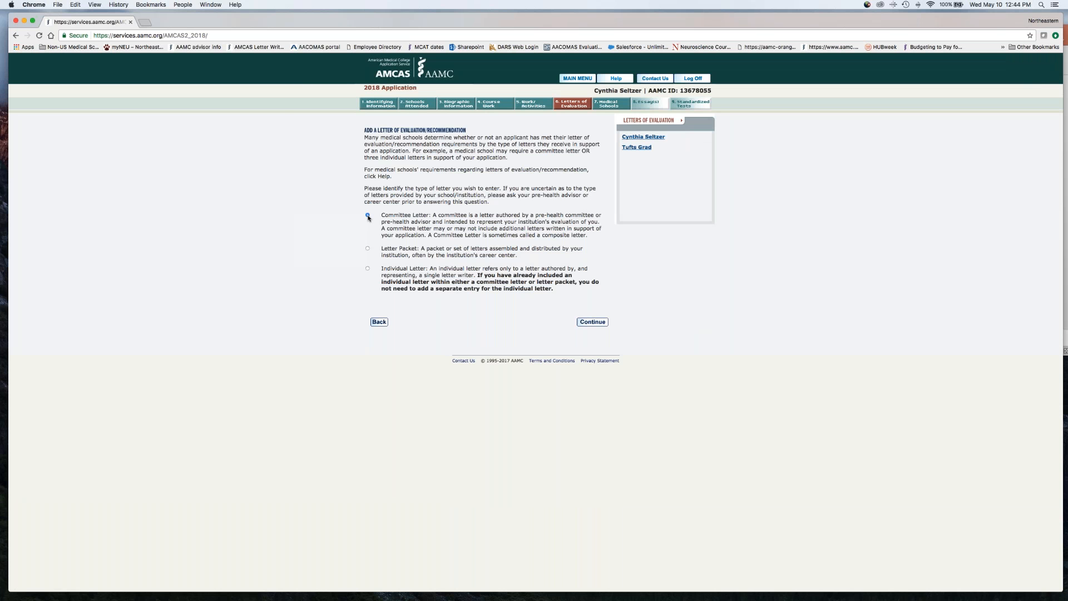
click(591, 323)
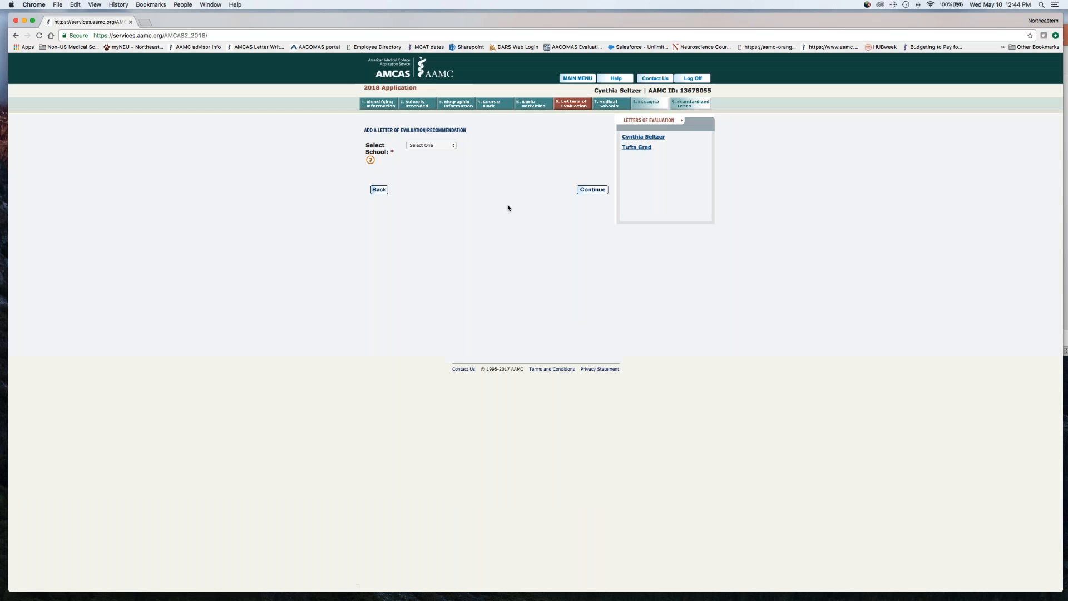
click(440, 146)
click(439, 151)
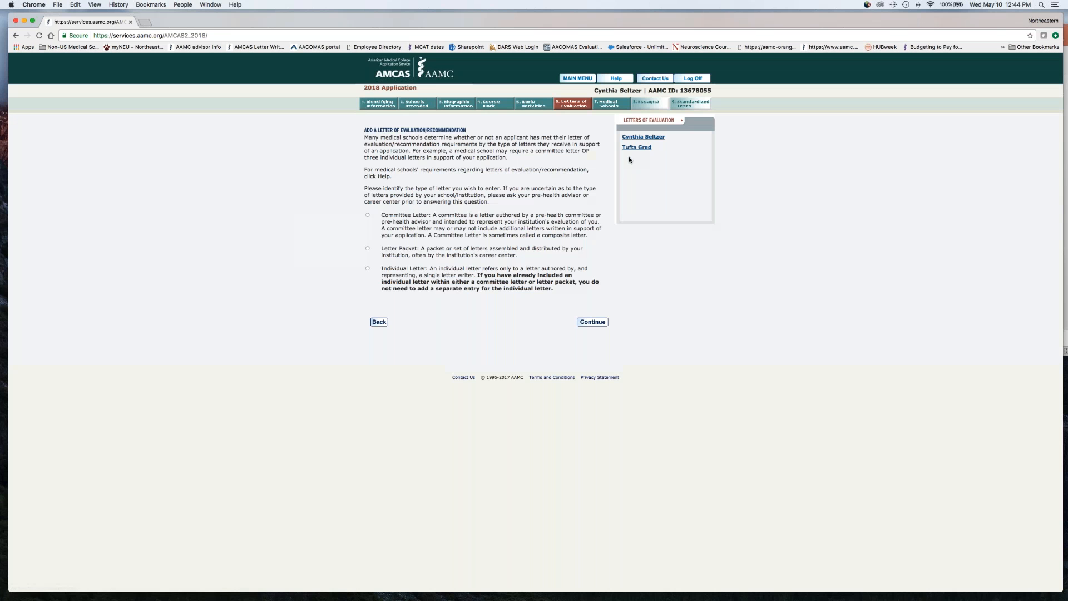
Review the existing committee letter's details, and briefly open the letter request form for the Letter from Boss who went to Tufts
click(643, 137)
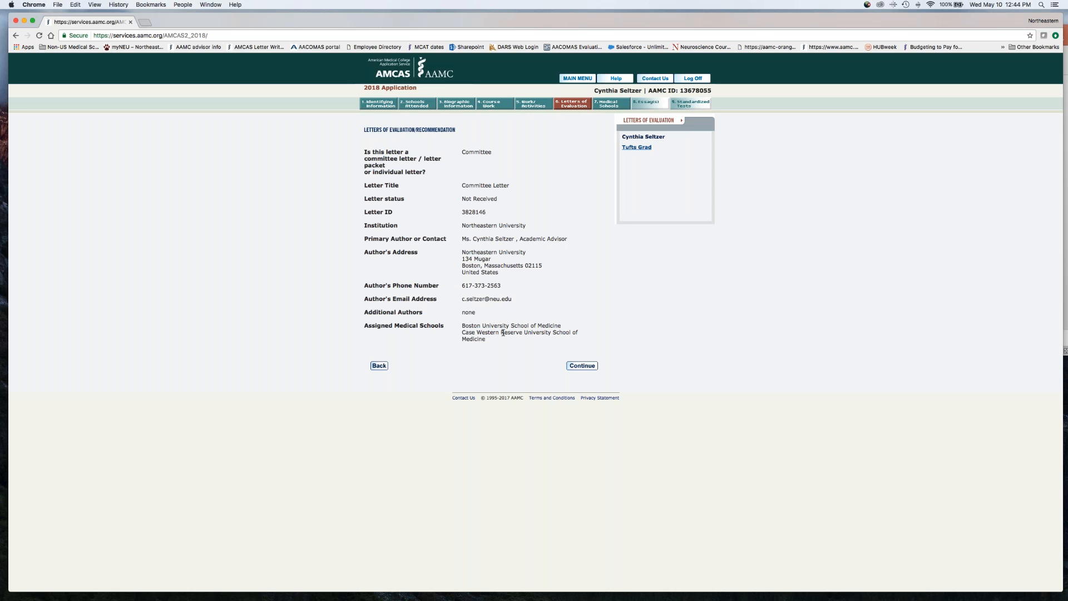
click(584, 367)
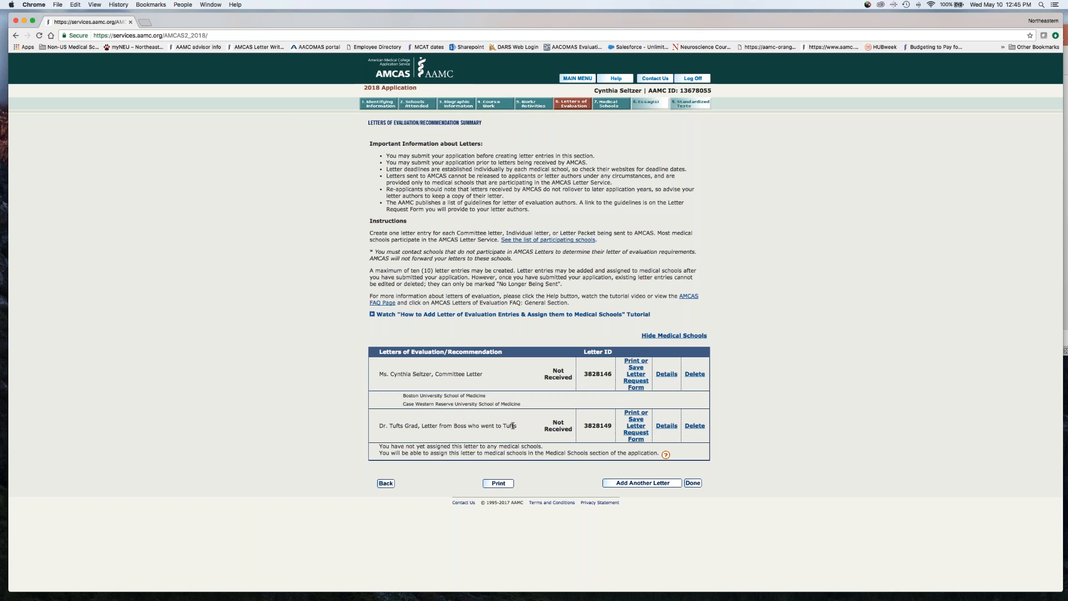
click(640, 426)
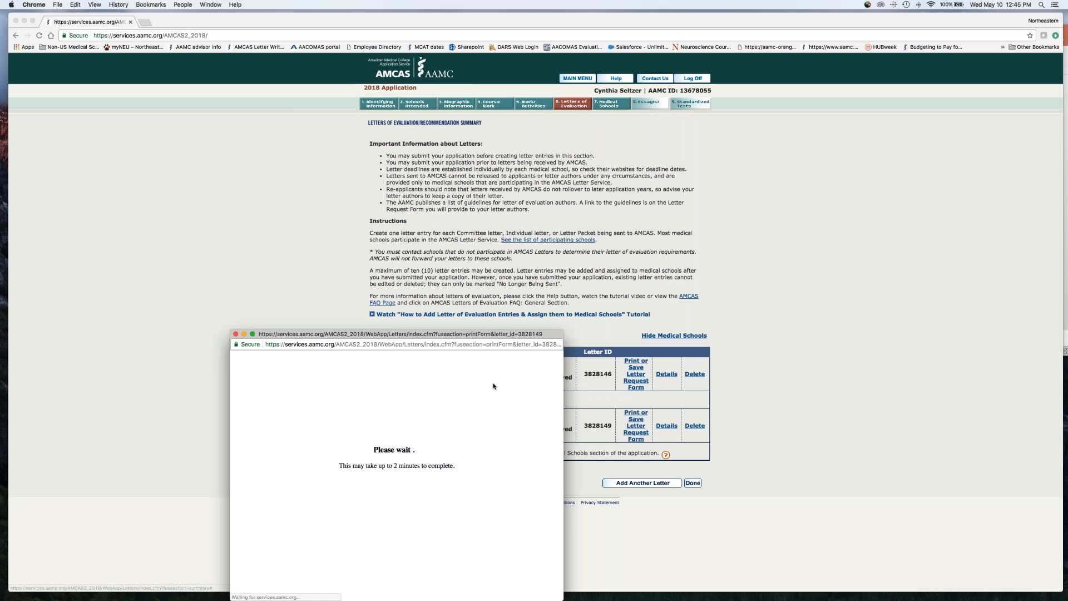
click(236, 334)
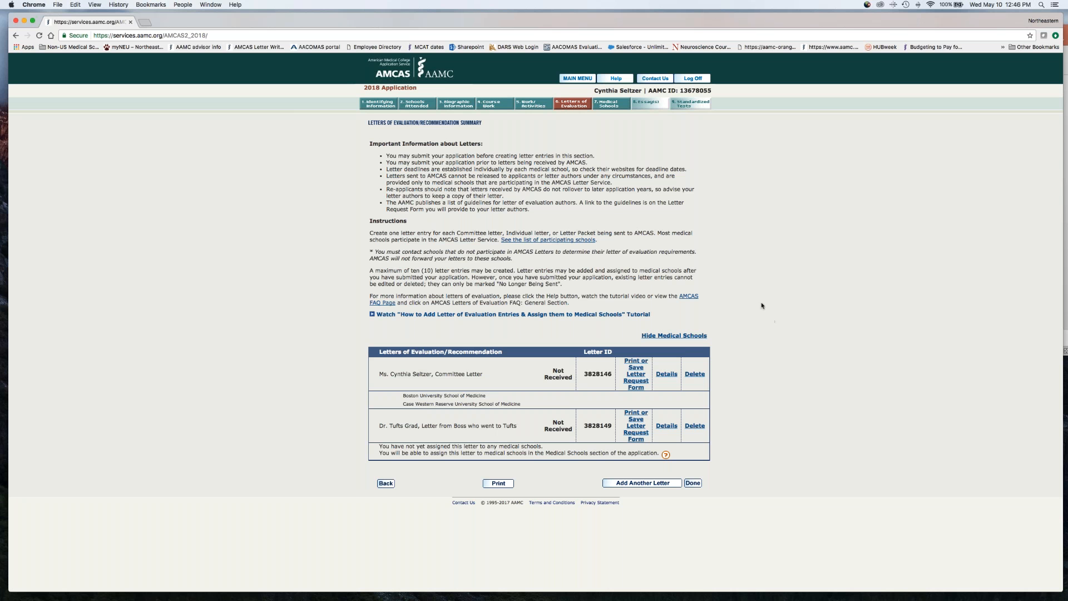
Start a new entry in the Medical Schools section, filter by Connecticut, and select Yale School of Medicine
click(610, 105)
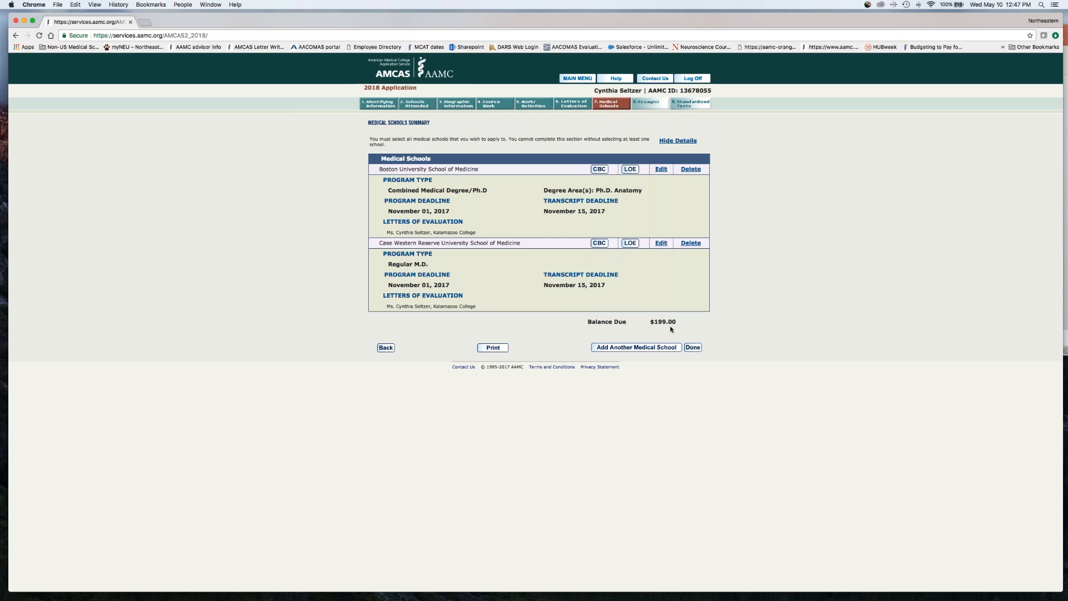
click(636, 347)
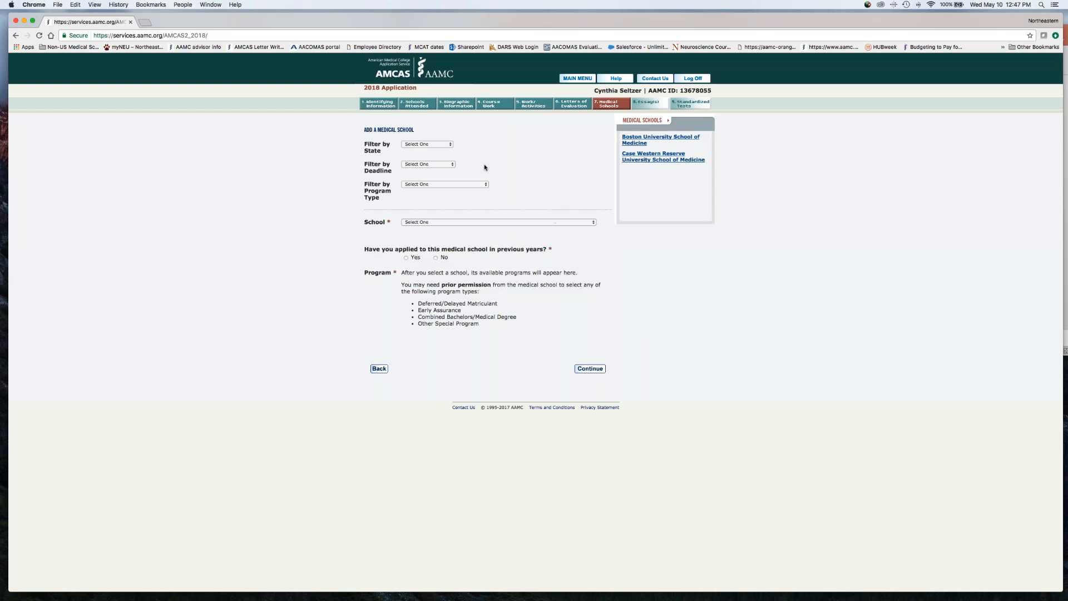
click(439, 145)
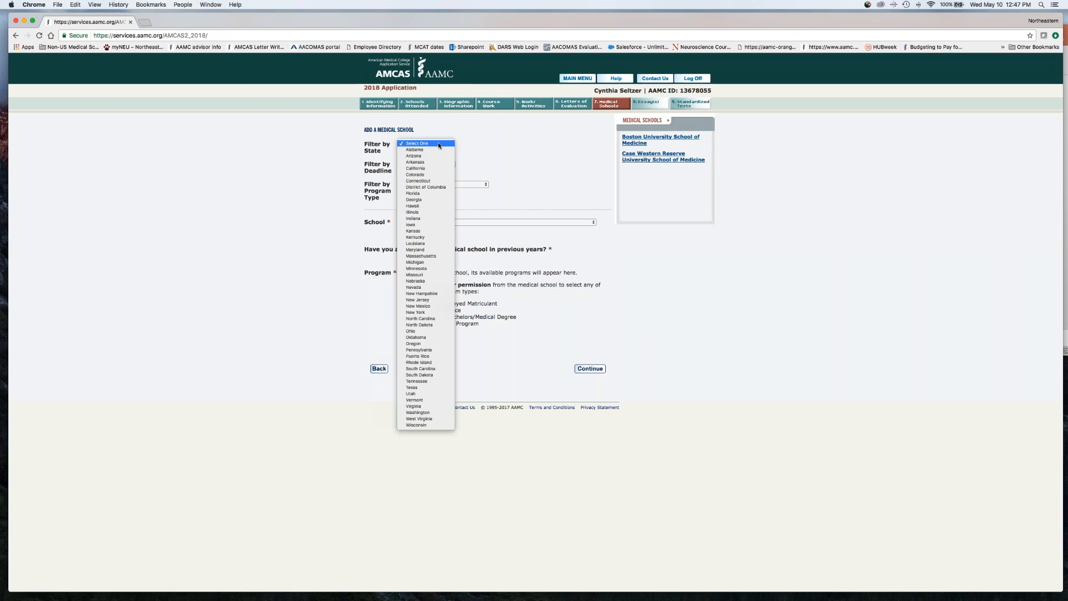
click(434, 181)
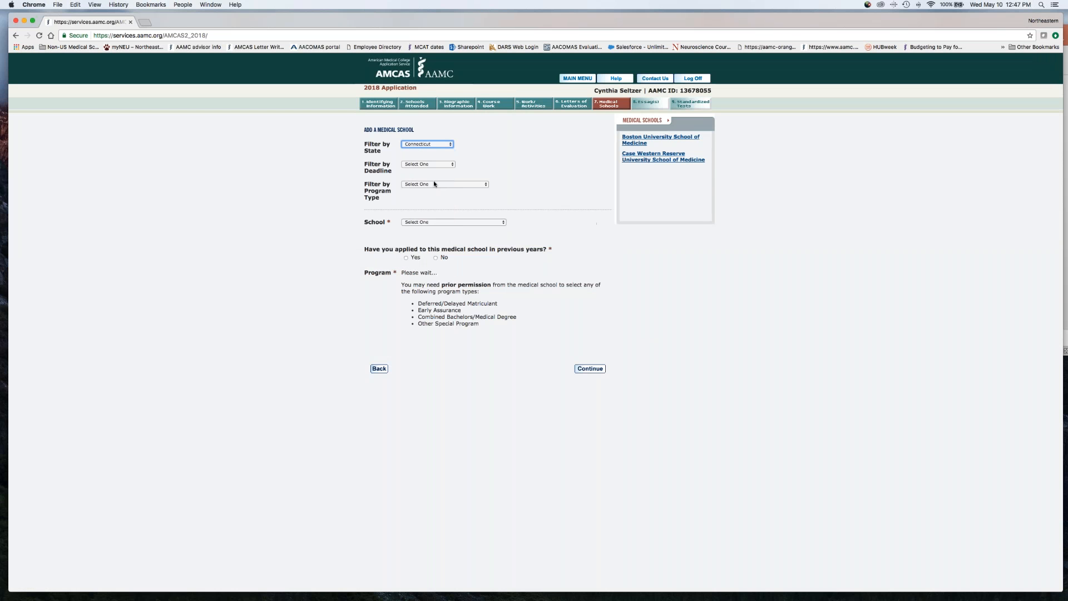
click(452, 222)
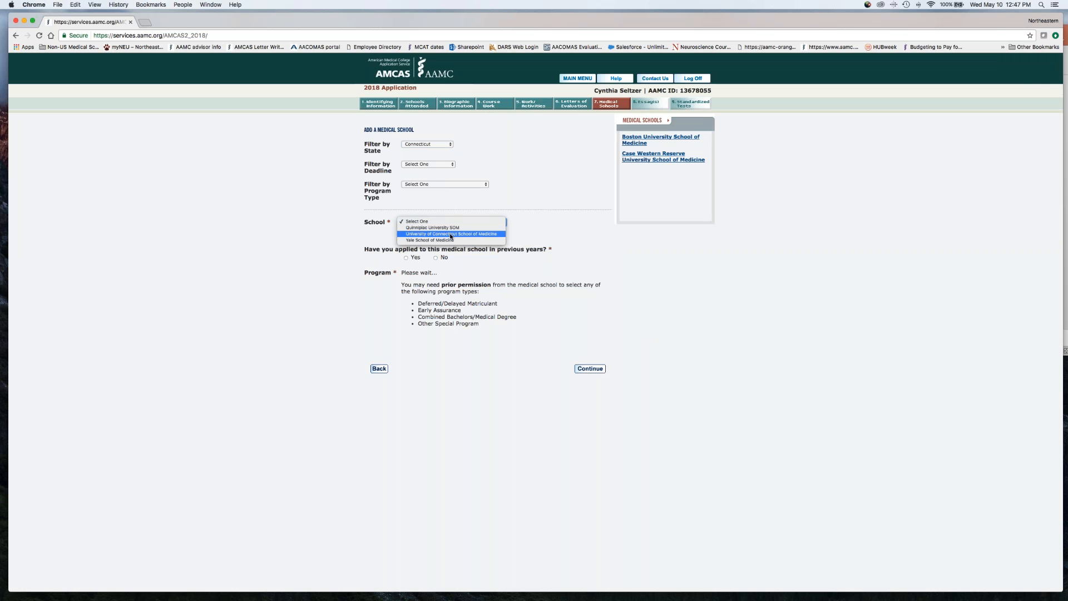
click(447, 240)
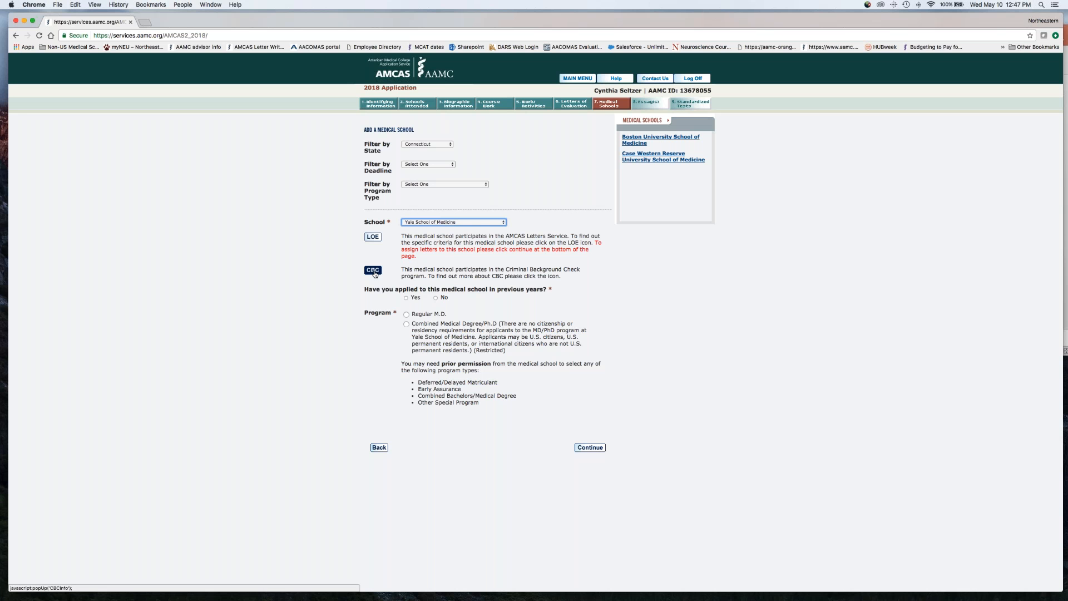
Complete the Yale entry with no previous application, the Regular M.D. program and the committee letter assigned
click(436, 298)
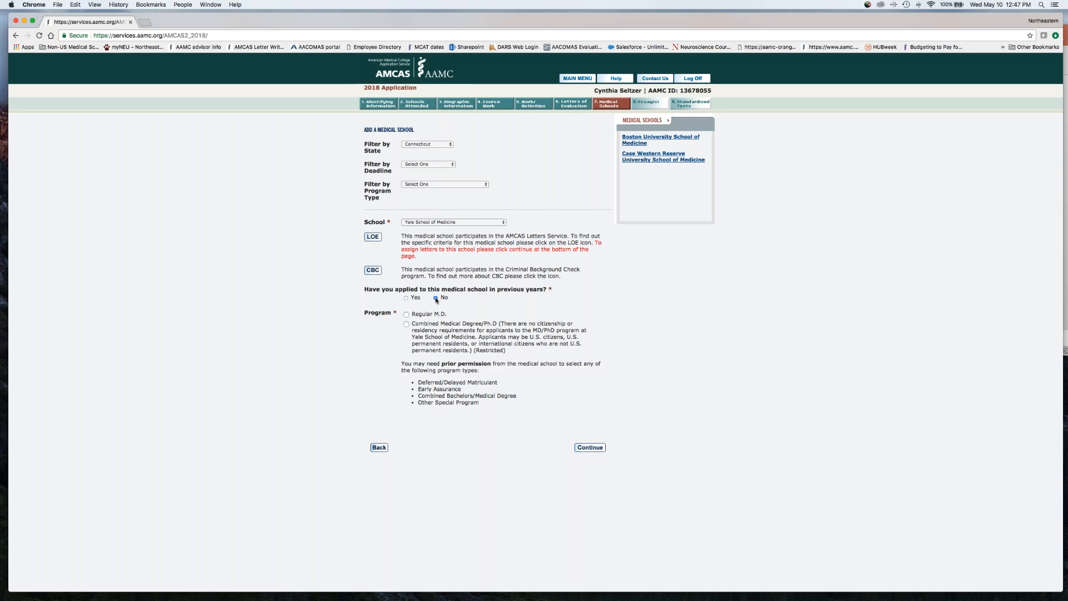
click(407, 316)
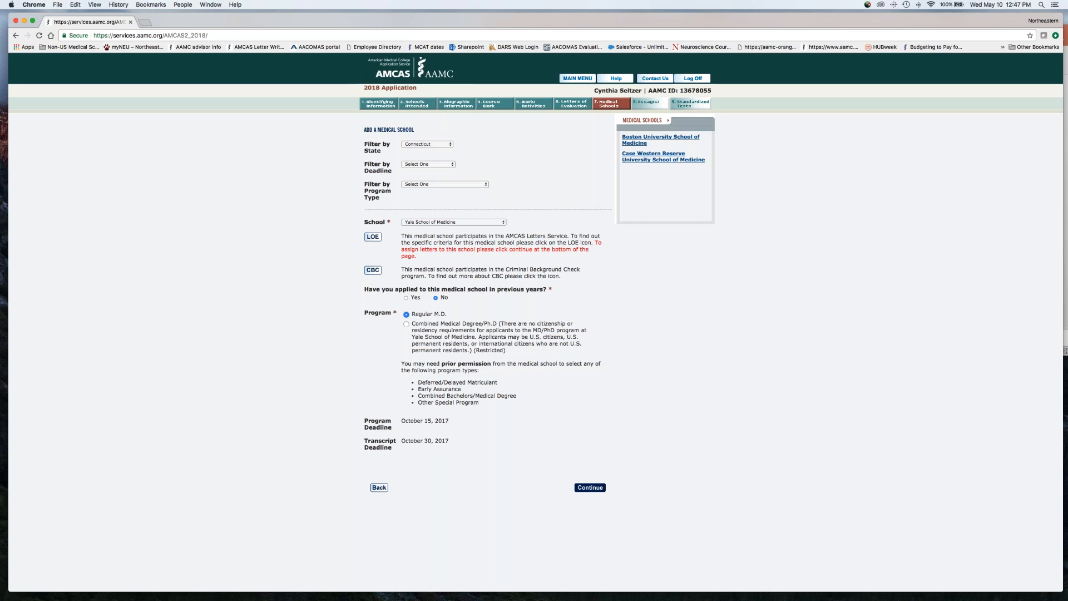
click(586, 489)
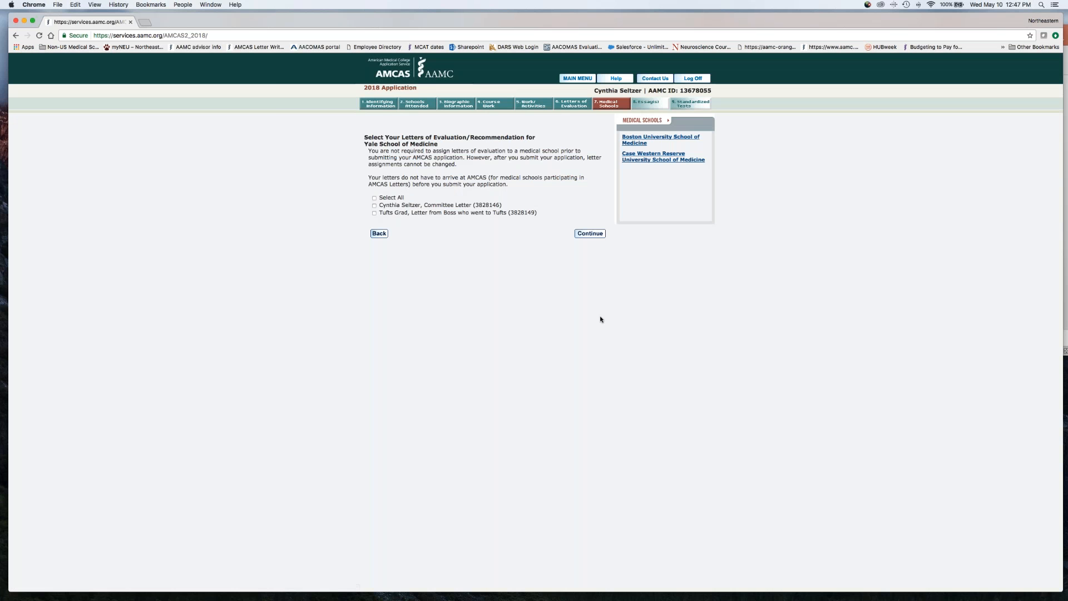
click(374, 206)
click(576, 233)
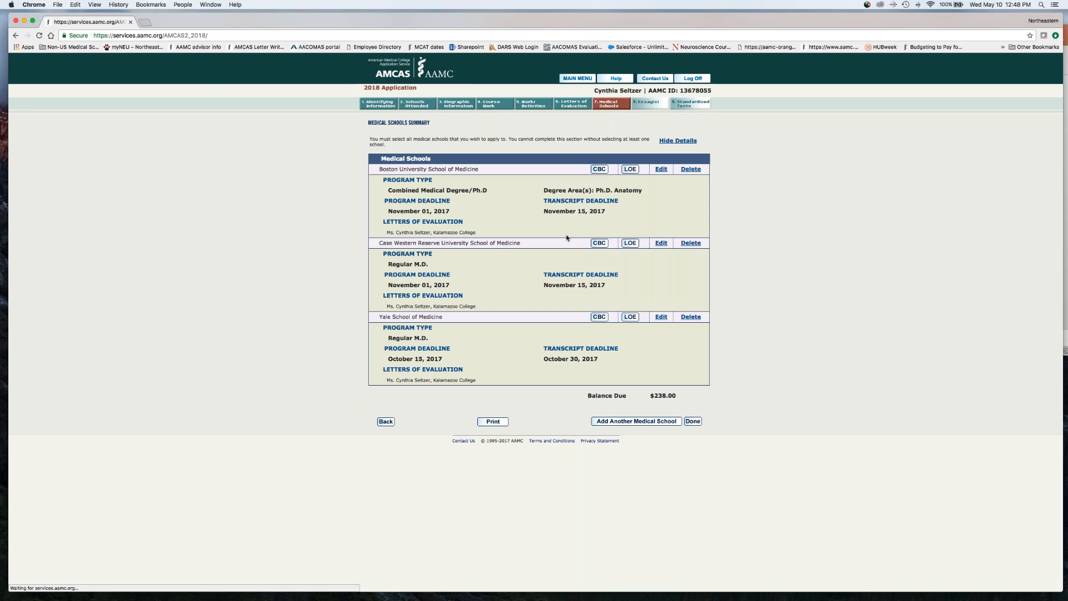
Start another medical school entry, filter by Combined Medical Degree/Graduate, and select Baylor College of Medicine
click(659, 421)
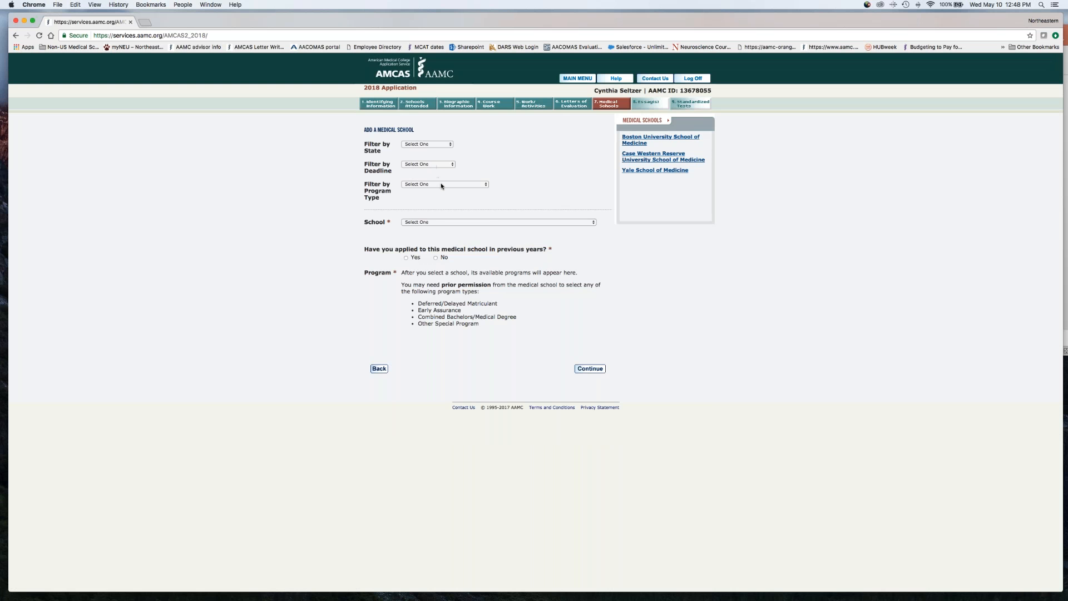
click(443, 185)
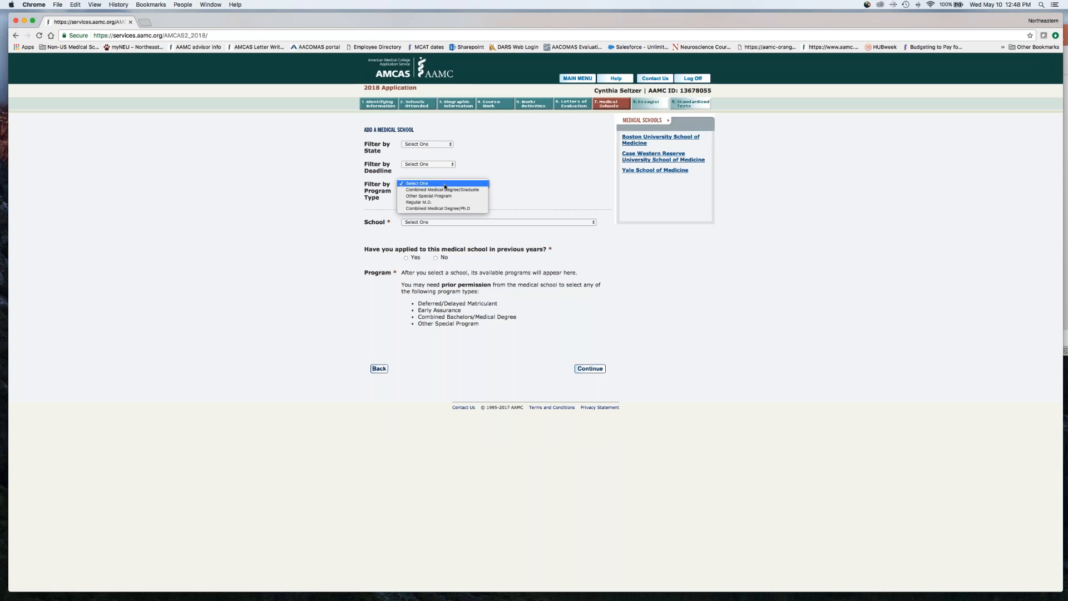
click(444, 190)
click(451, 223)
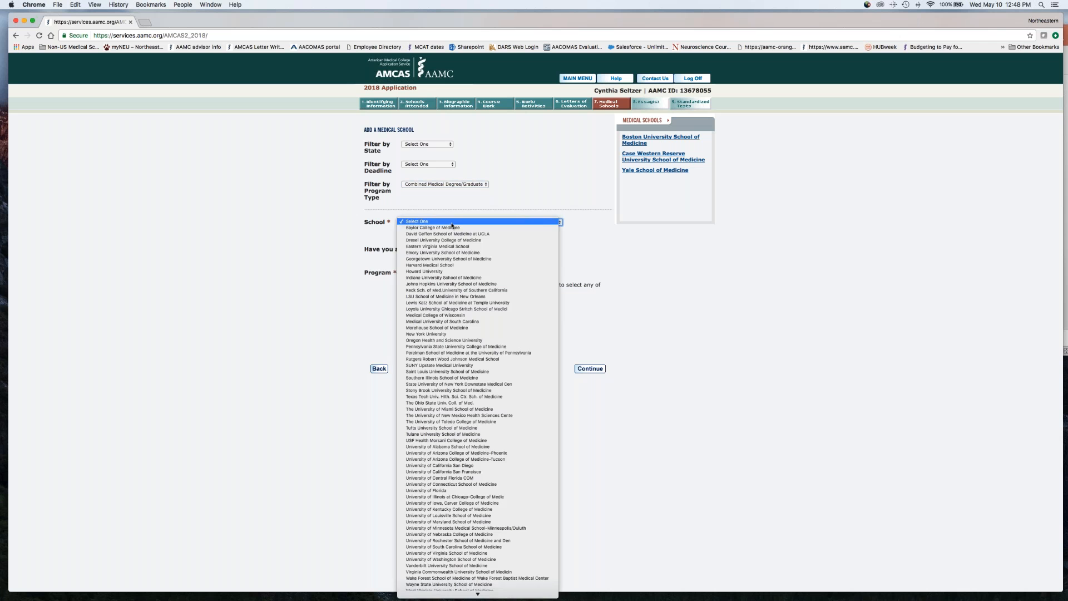
click(452, 230)
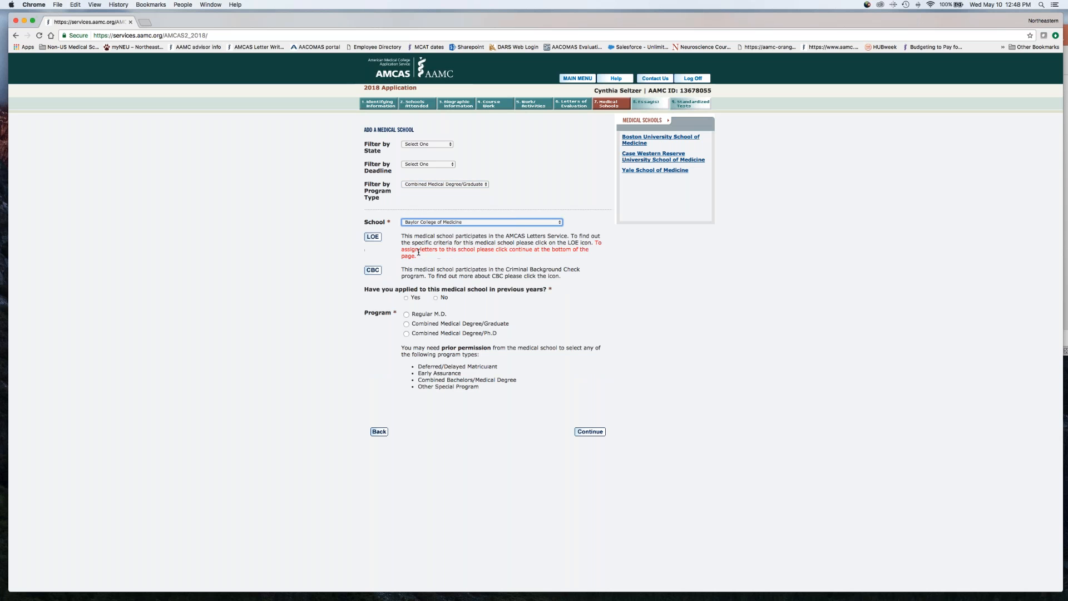
Complete the Baylor entry with Combined Medical Degree/Graduate, M.P.H. as degree area, no previous application and the committee letter assigned
click(407, 324)
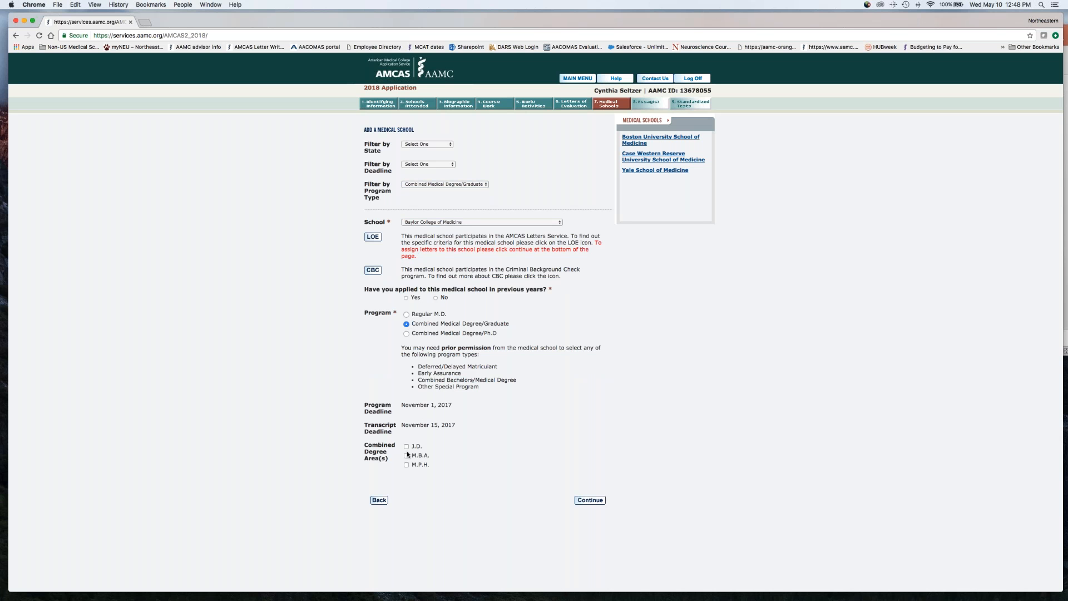
click(406, 464)
click(586, 501)
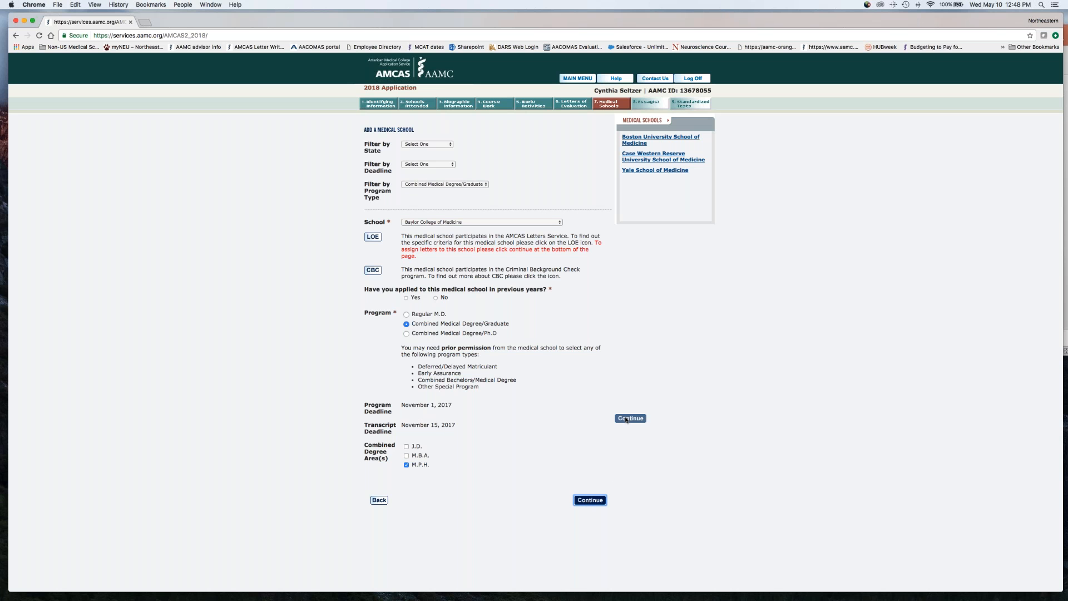
click(437, 300)
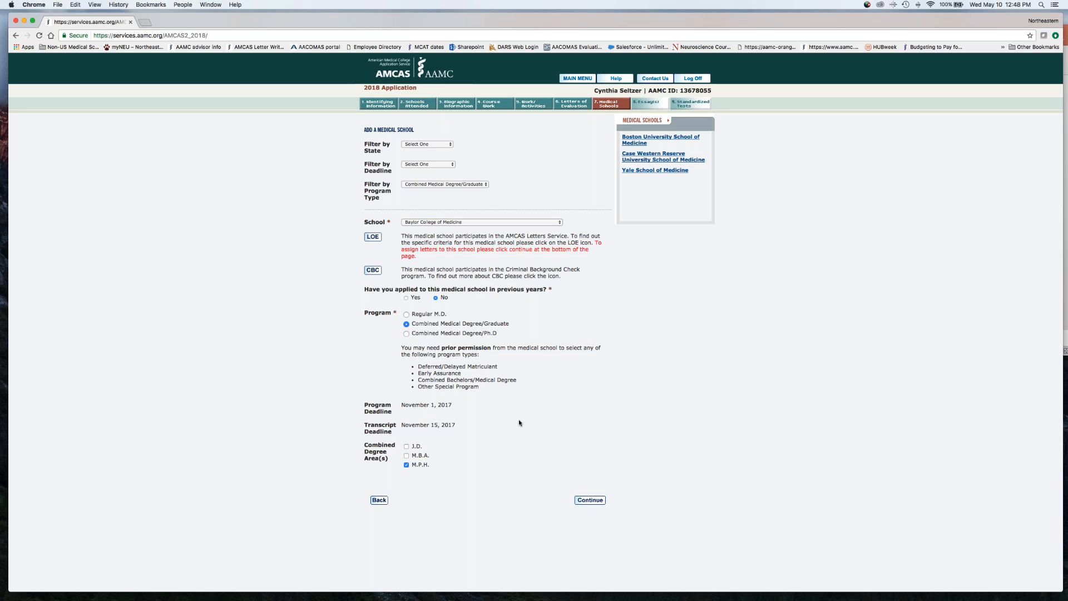
click(589, 500)
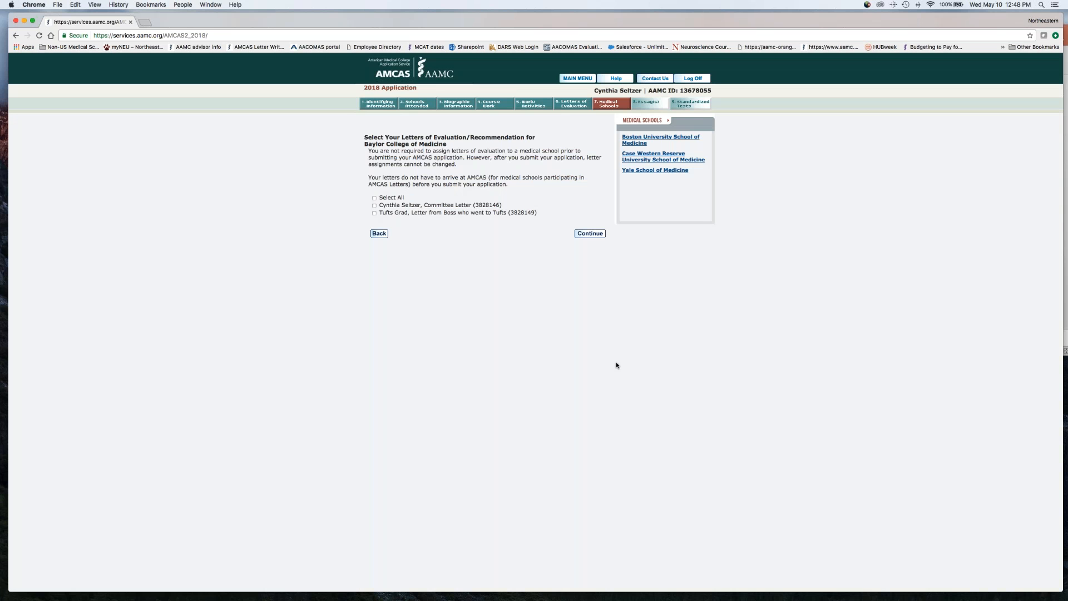
click(590, 233)
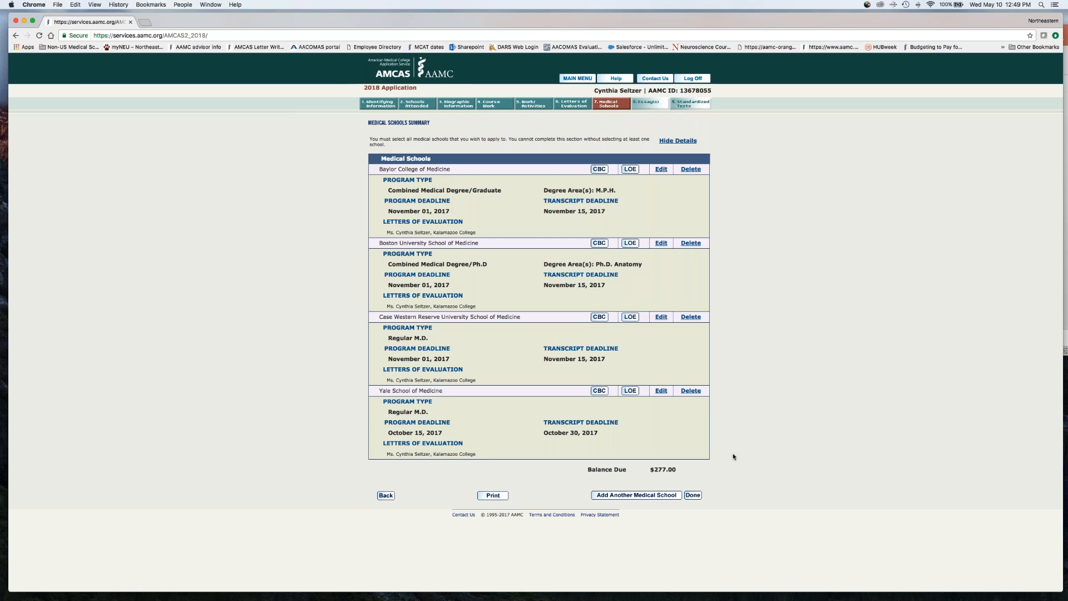
Open the Essays section and review the Personal Comments, MD/PhD Essay and Research essay pages
click(651, 107)
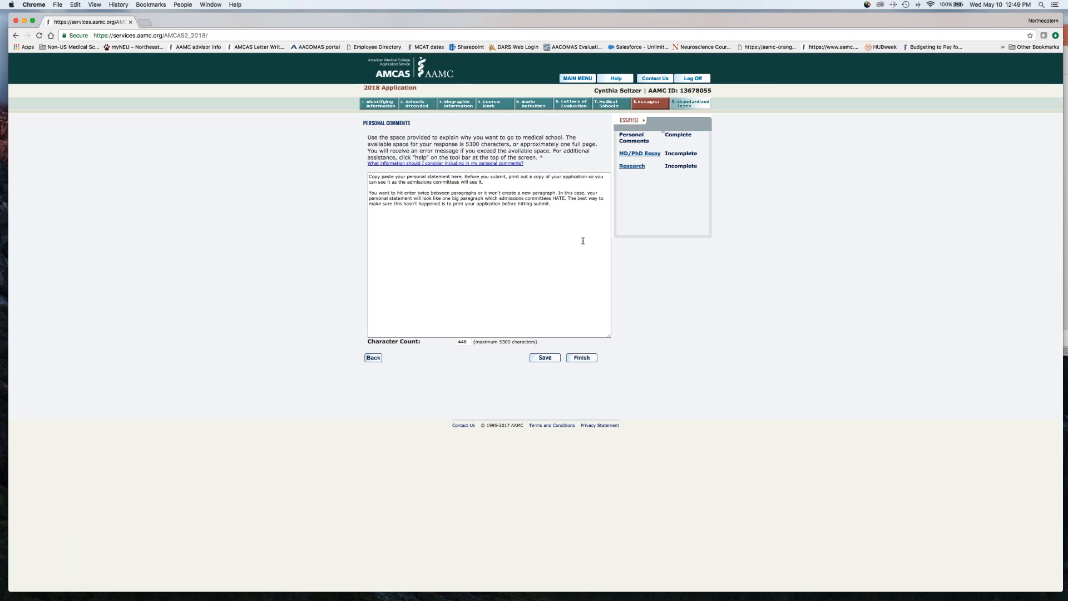
click(515, 189)
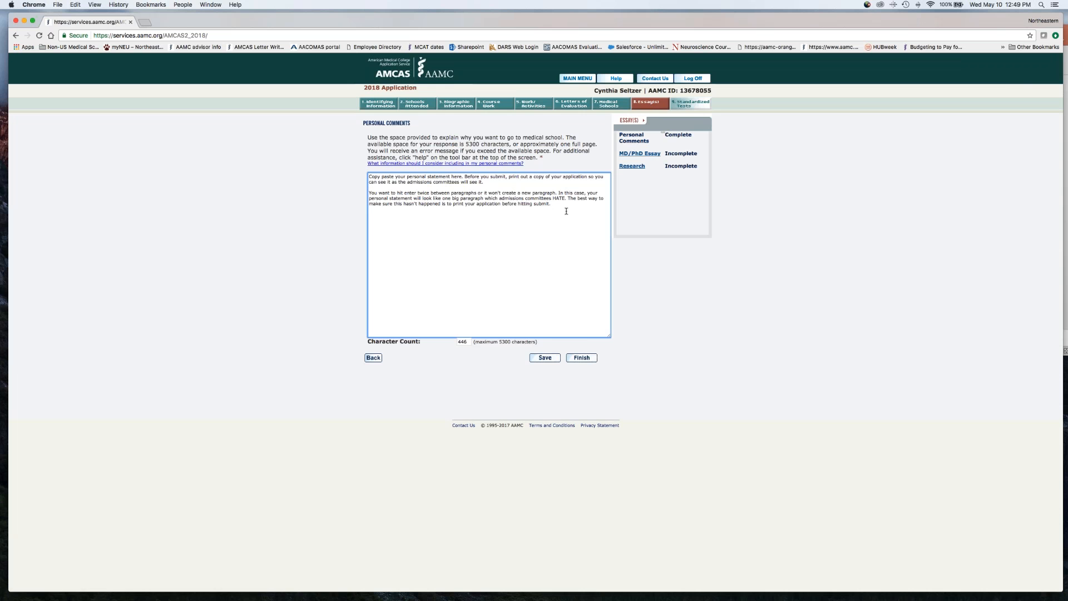
click(636, 154)
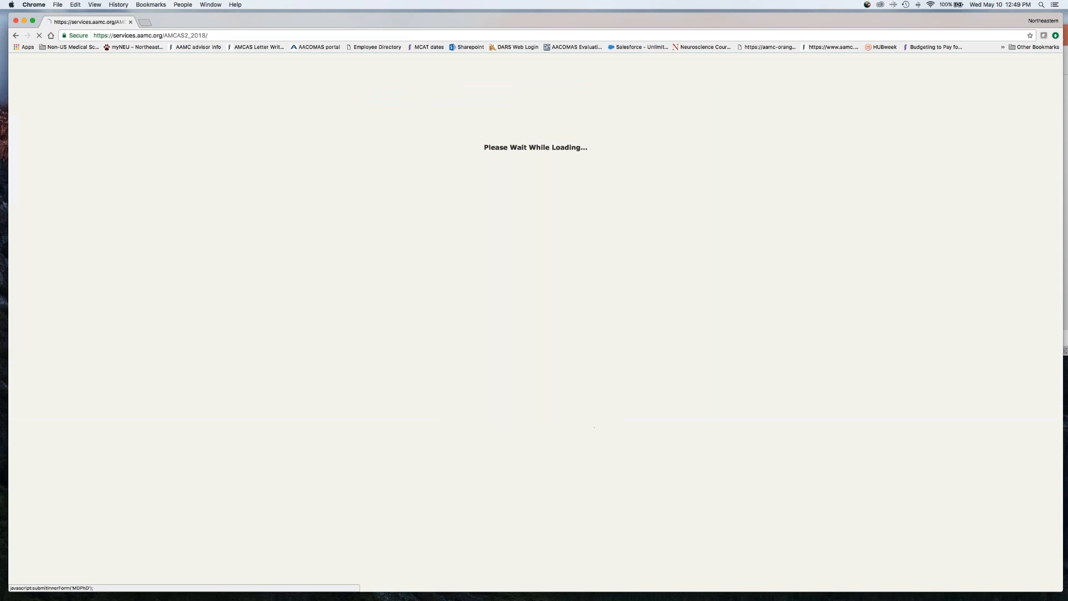
click(526, 271)
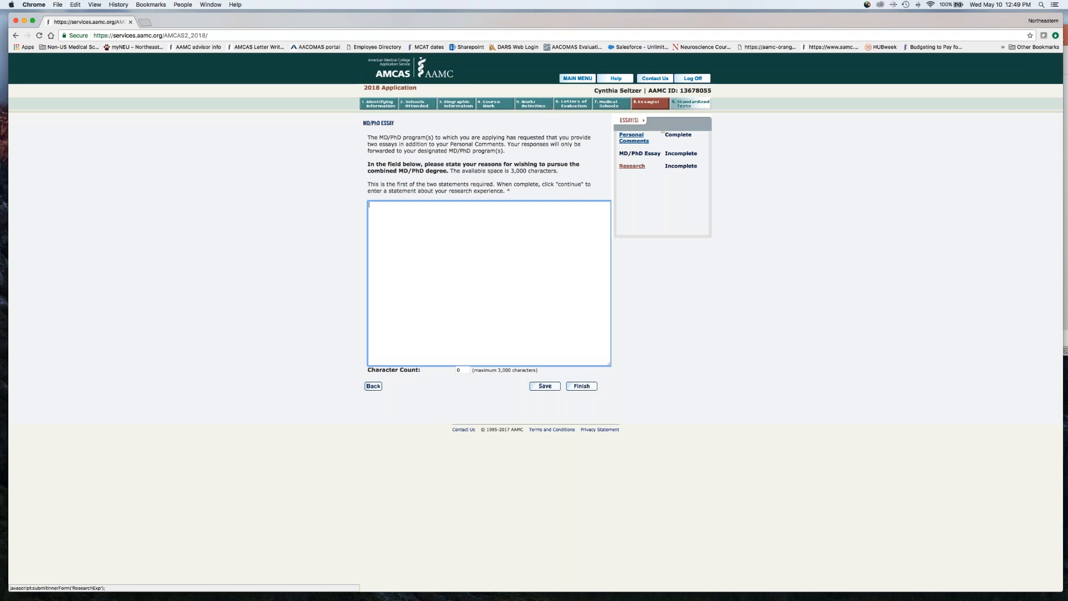
click(627, 167)
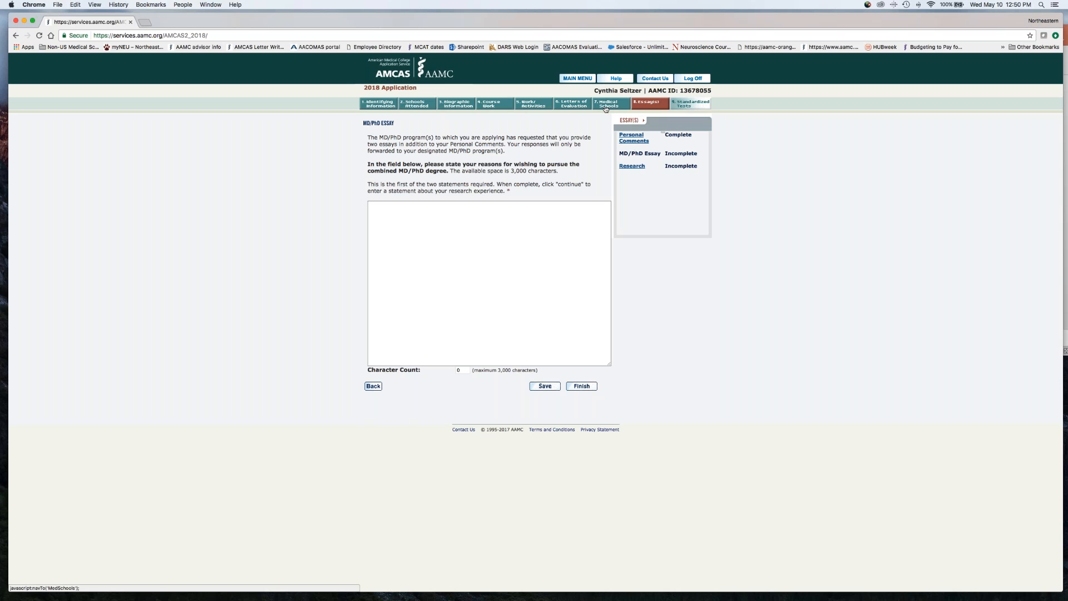
Check the MCAT page under Standardized Tests, and generate the print version of the application in PDF format
click(693, 105)
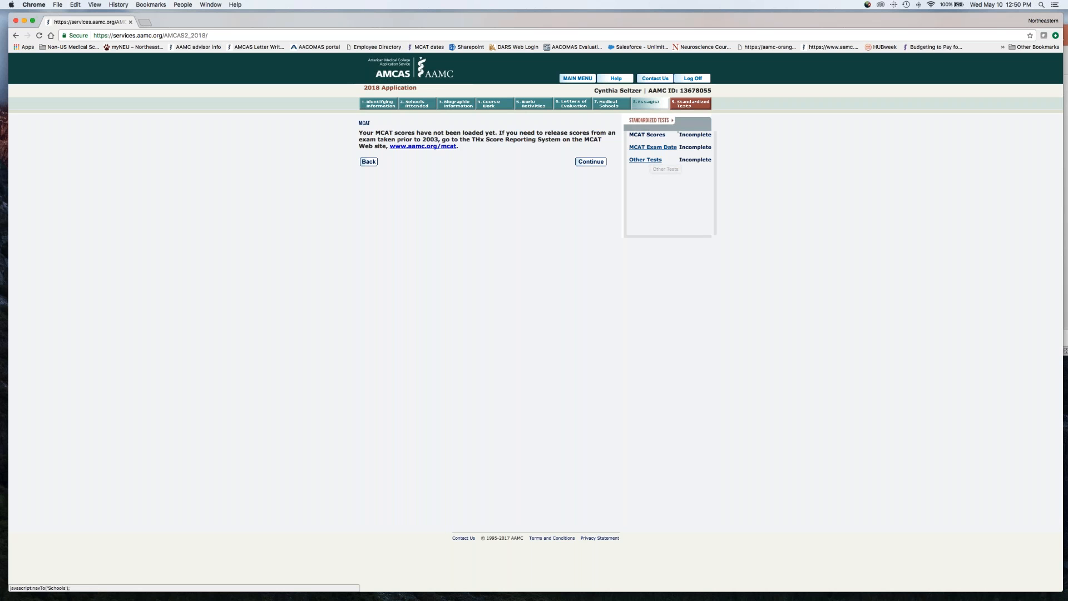
click(585, 84)
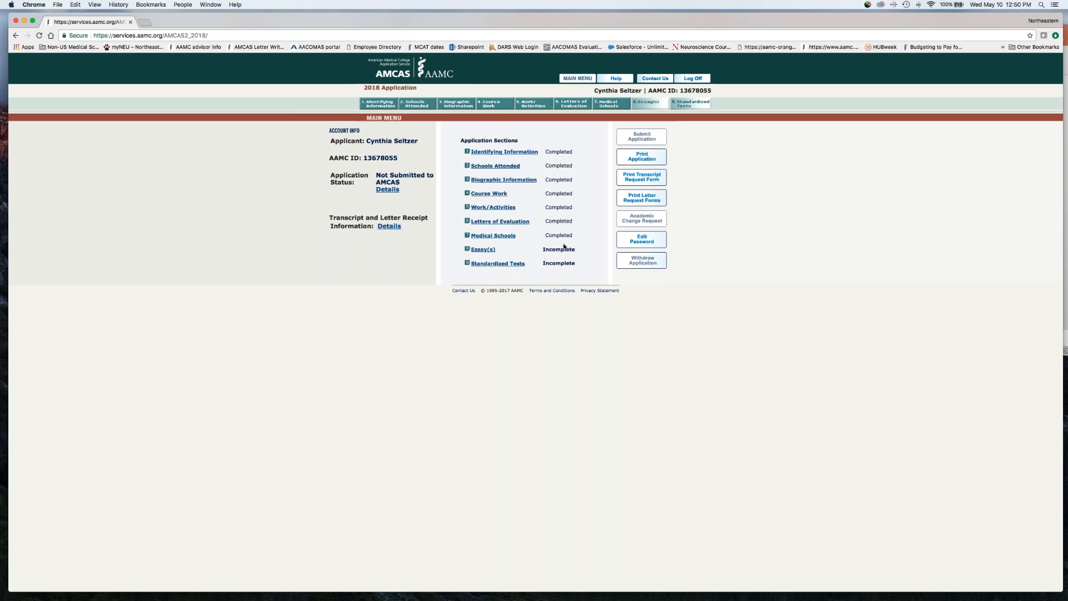
click(642, 157)
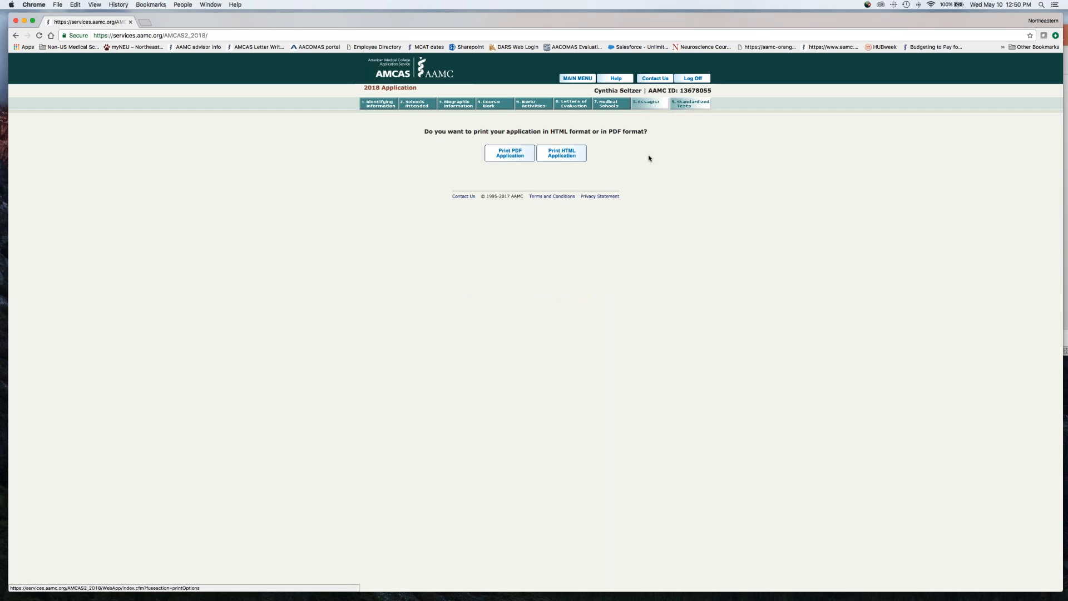
click(513, 158)
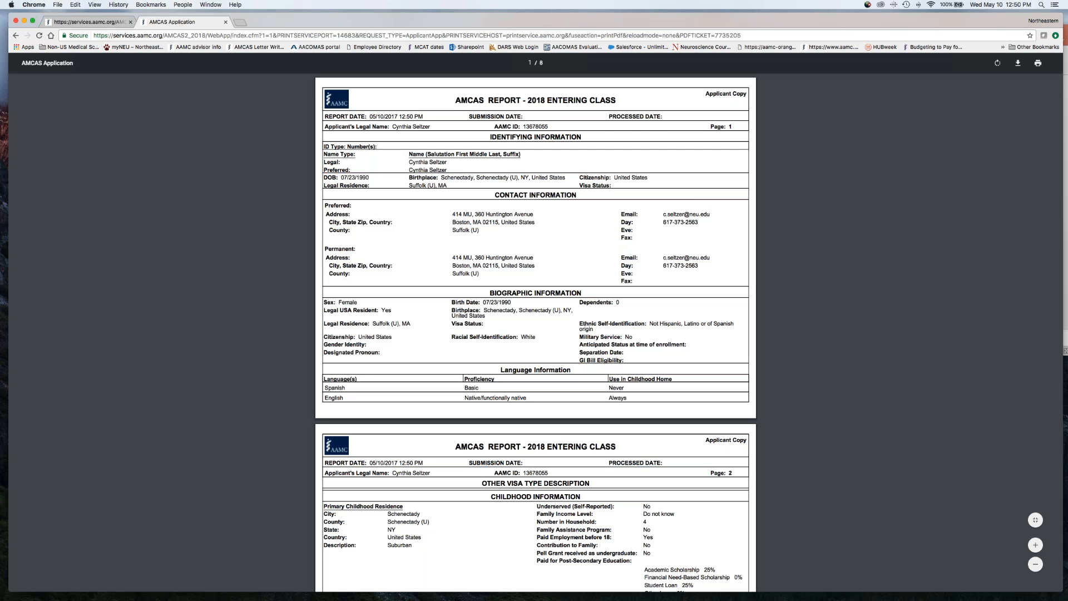
Review the PDF report from identifying and biographic information through the academic record, test scores and experiences to the designated programs
scroll(535, 332, down, 2)
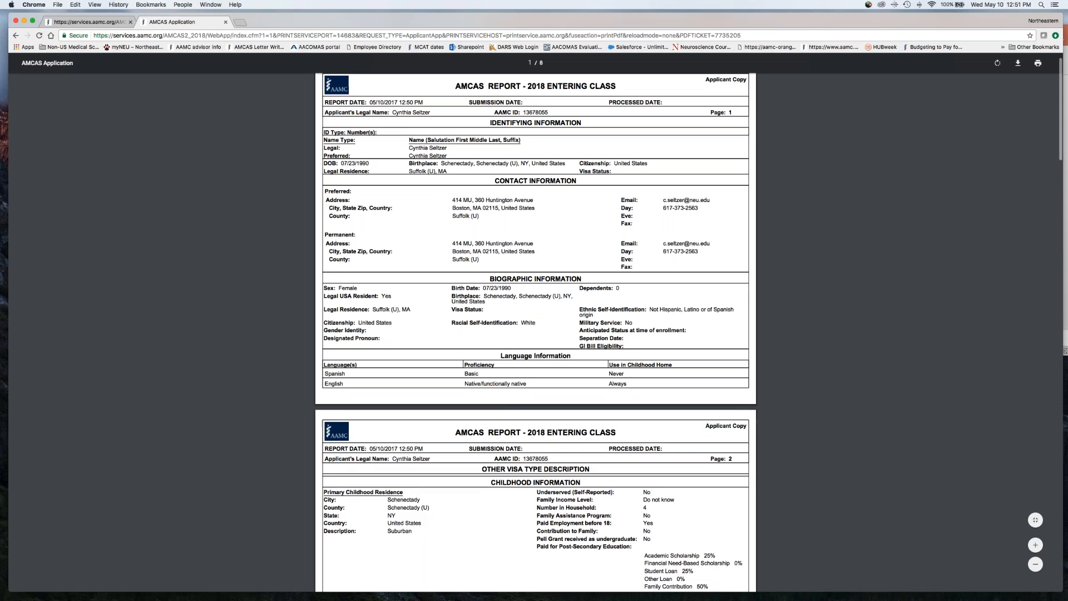
scroll(535, 332, down, 1)
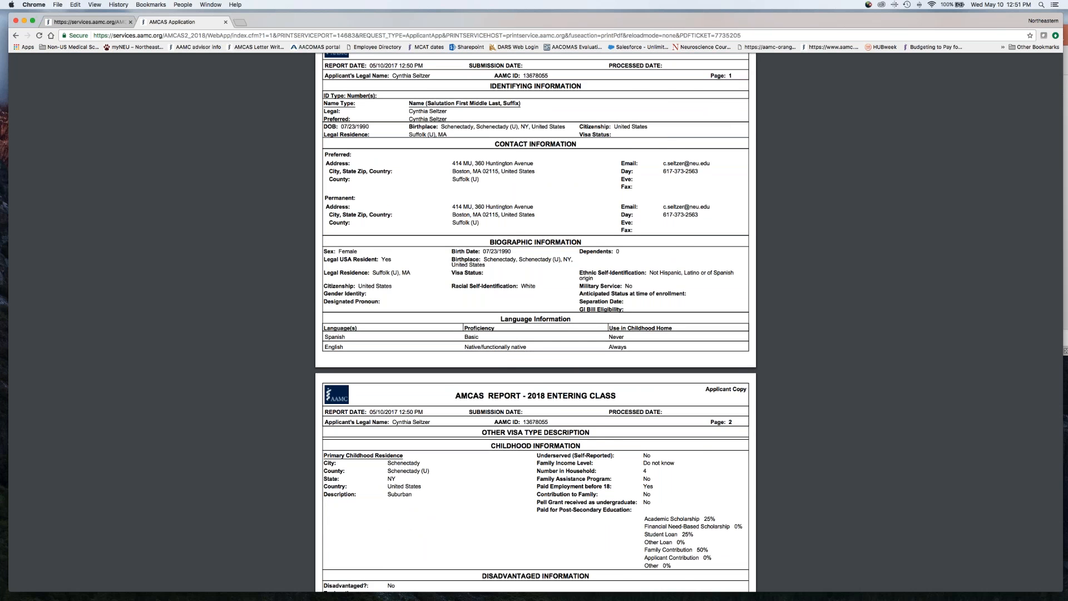
scroll(535, 332, down, 10)
scroll(535, 332, down, 3)
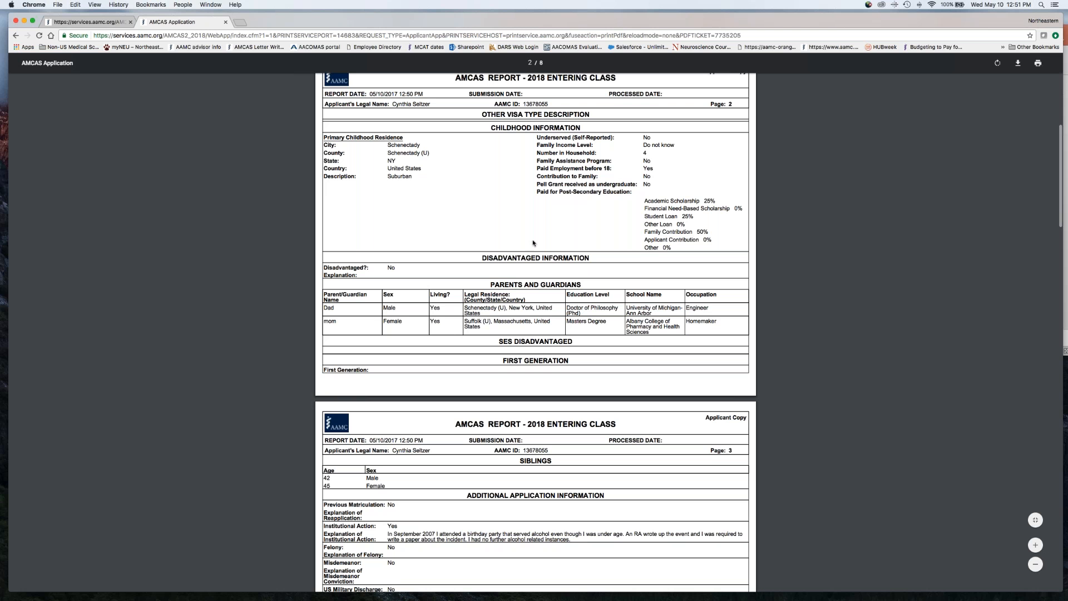
scroll(513, 262, down, 2)
scroll(514, 262, down, 7)
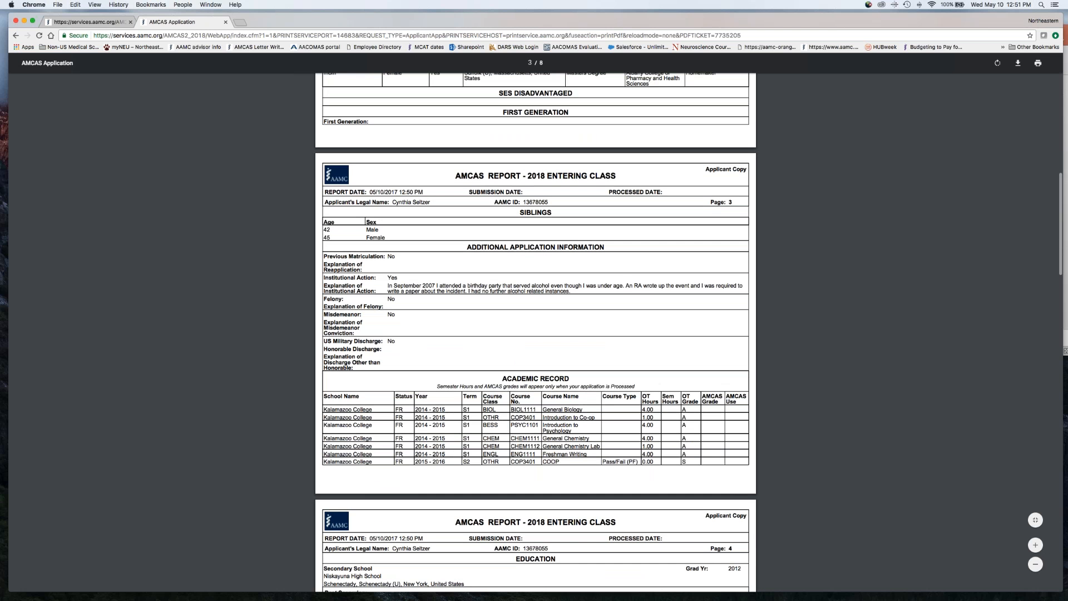
scroll(535, 332, down, 10)
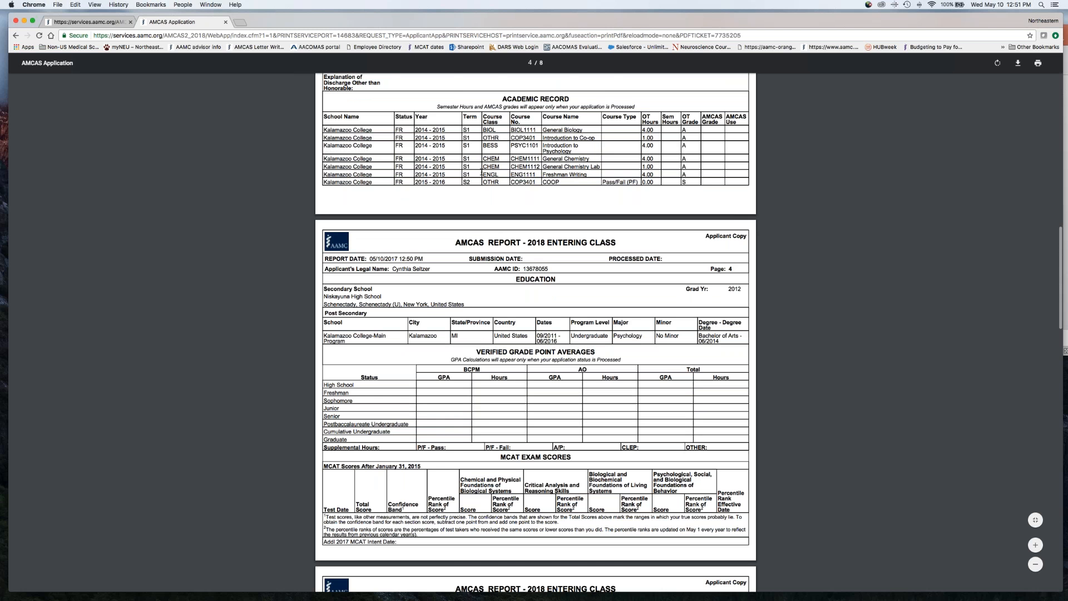
scroll(641, 187, down, 5)
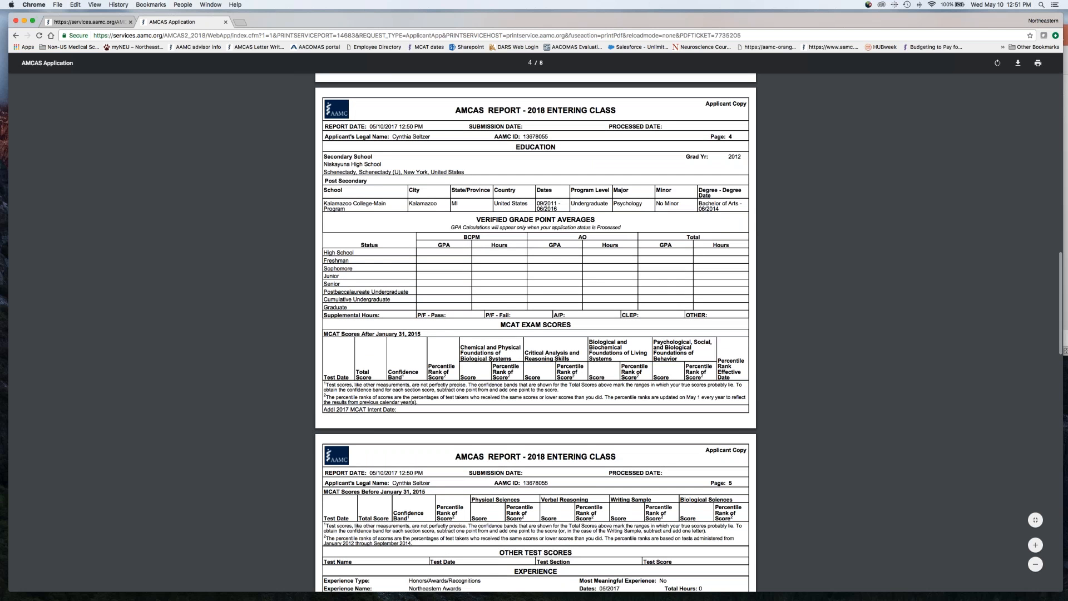
scroll(535, 332, down, 4)
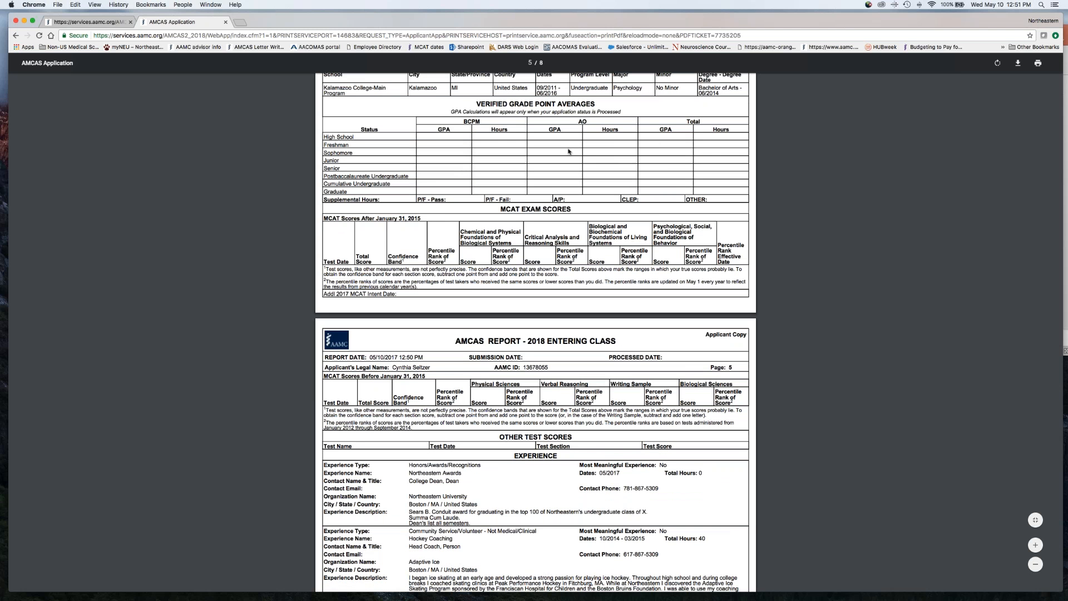
scroll(528, 258, down, 6)
scroll(528, 258, down, 4)
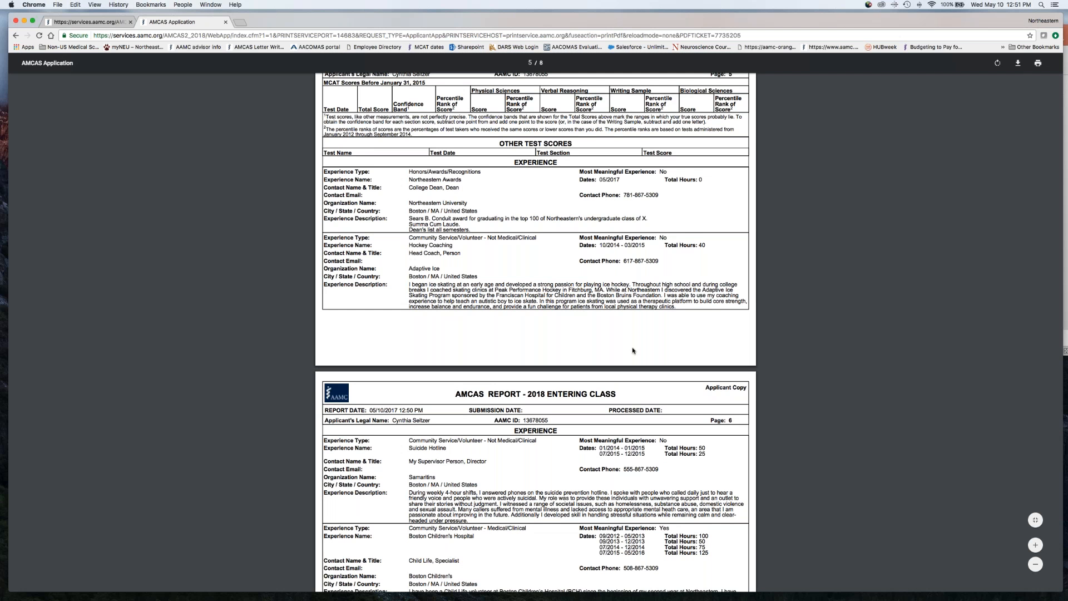
scroll(633, 350, down, 10)
scroll(633, 350, down, 8)
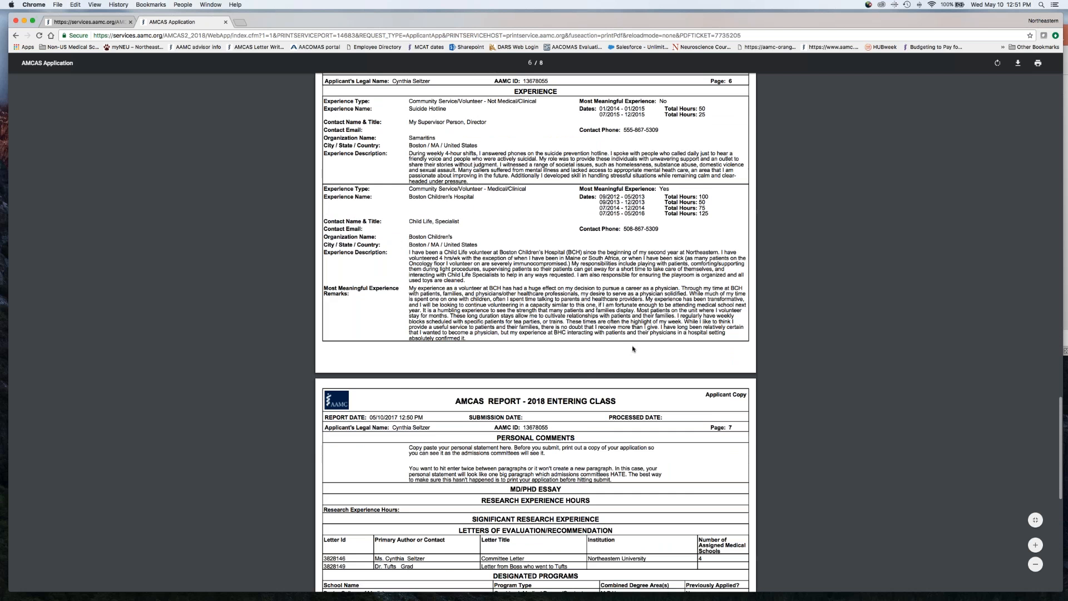
scroll(535, 332, up, 3)
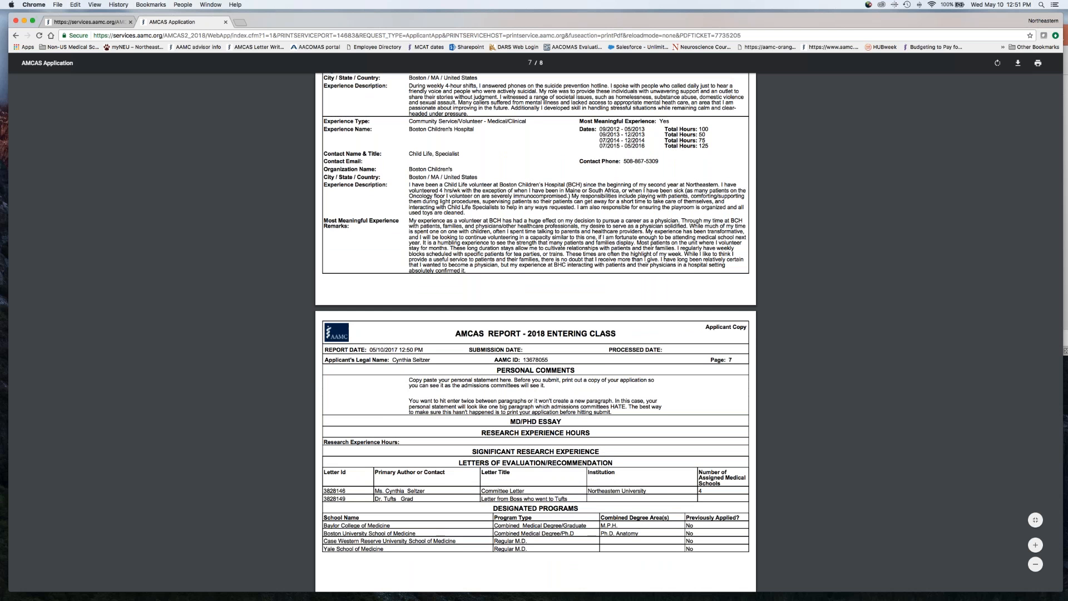
Re-examine the report's Experience entries, Personal Comments, letters of evaluation and designated programs for how admissions committees see them
scroll(535, 332, up, 3)
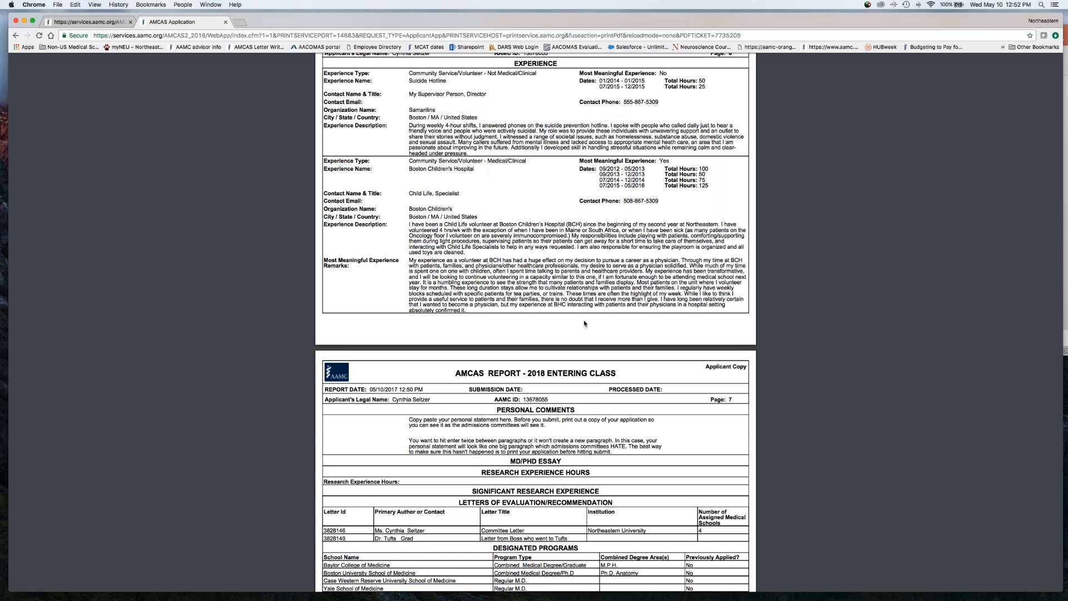
scroll(584, 323, up, 10)
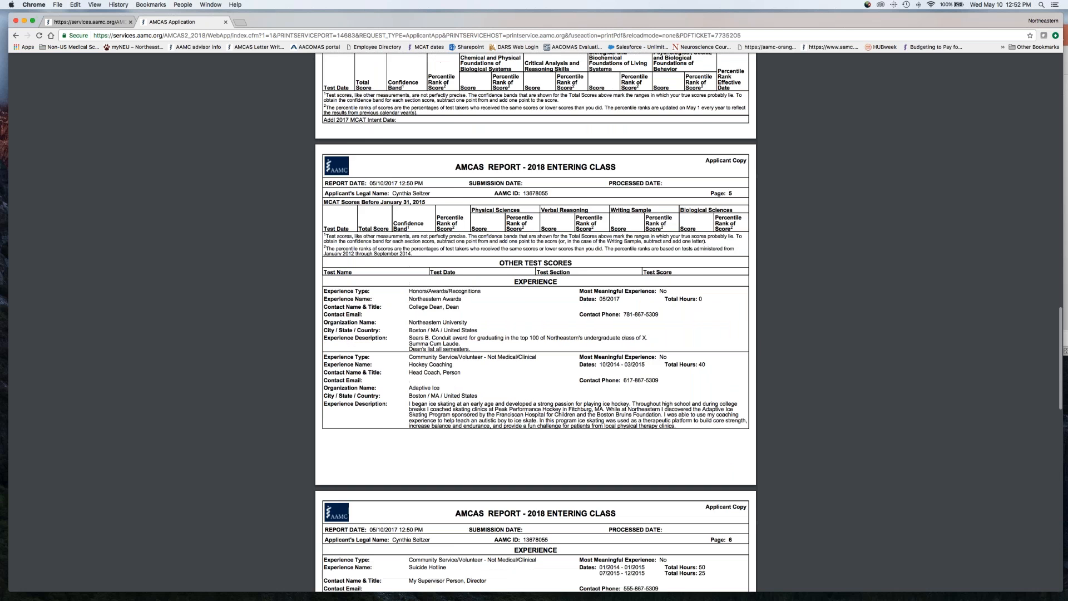
scroll(535, 322, up, 1)
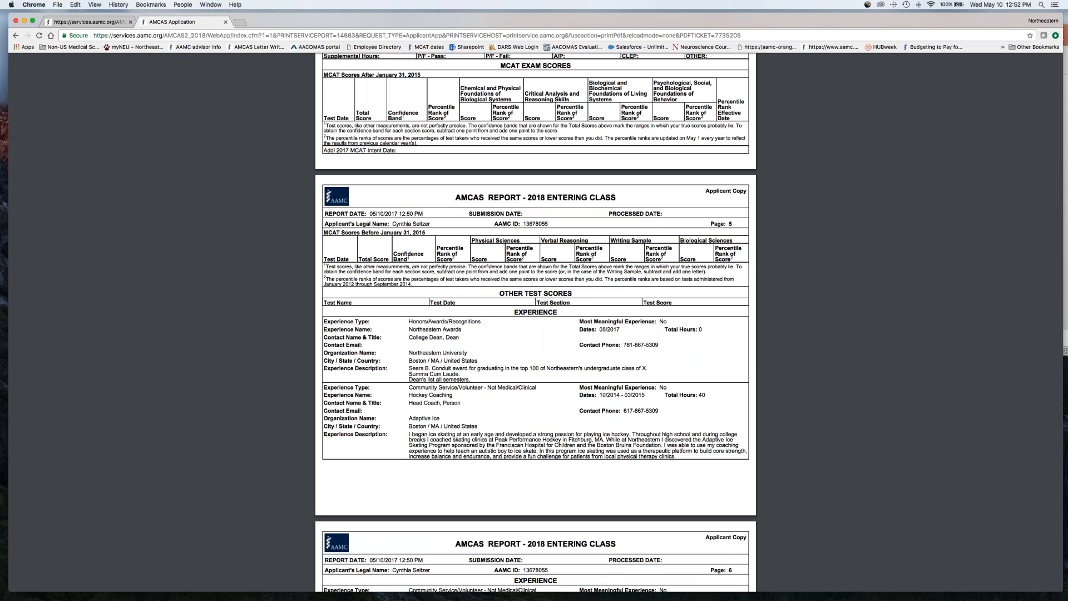
scroll(535, 323, down, 4)
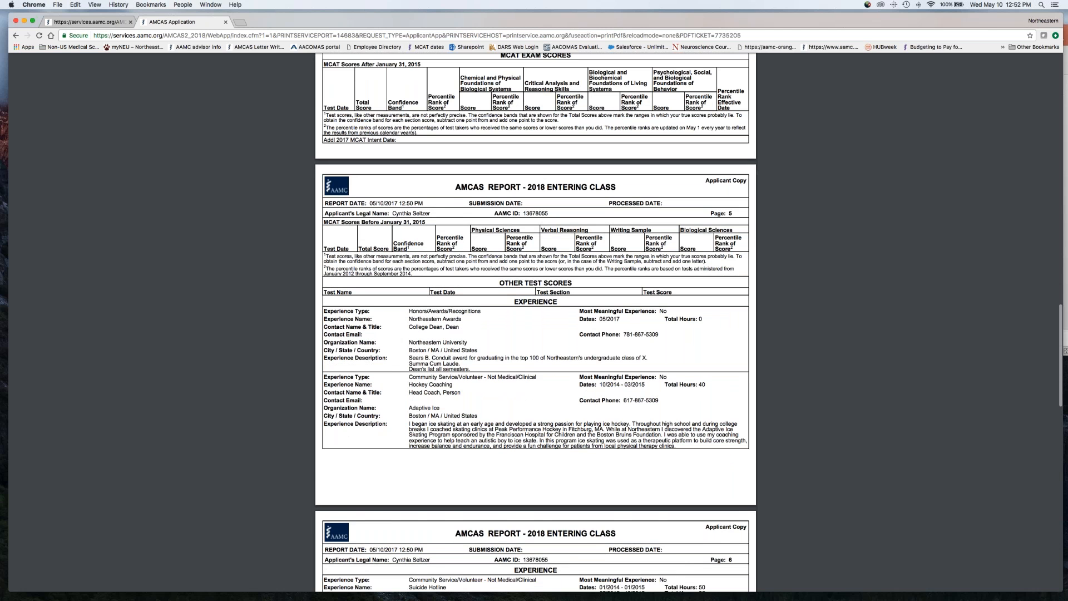
scroll(540, 340, down, 1)
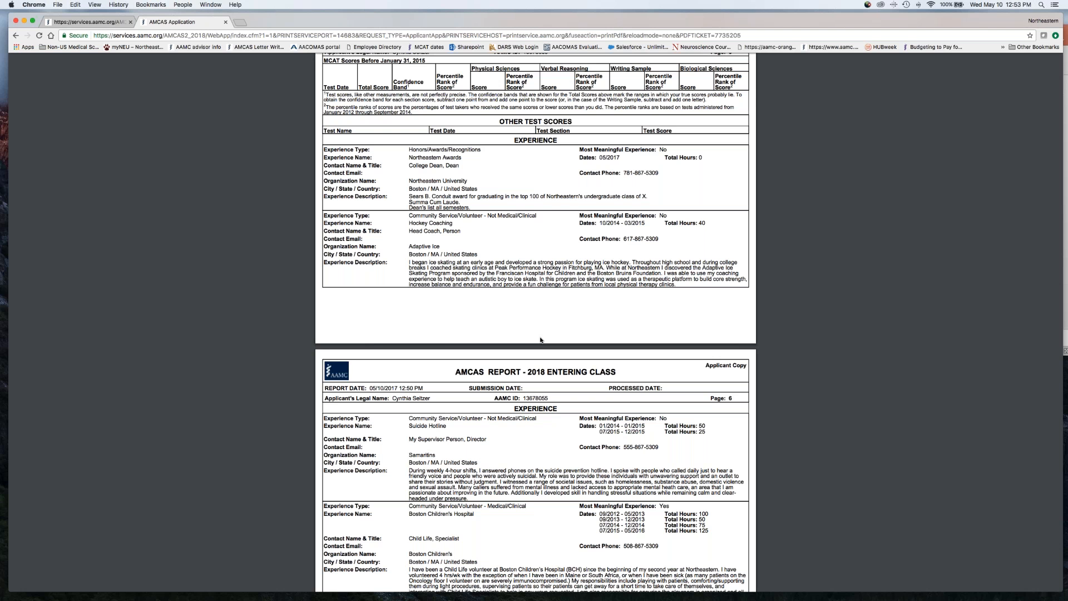
scroll(540, 340, down, 15)
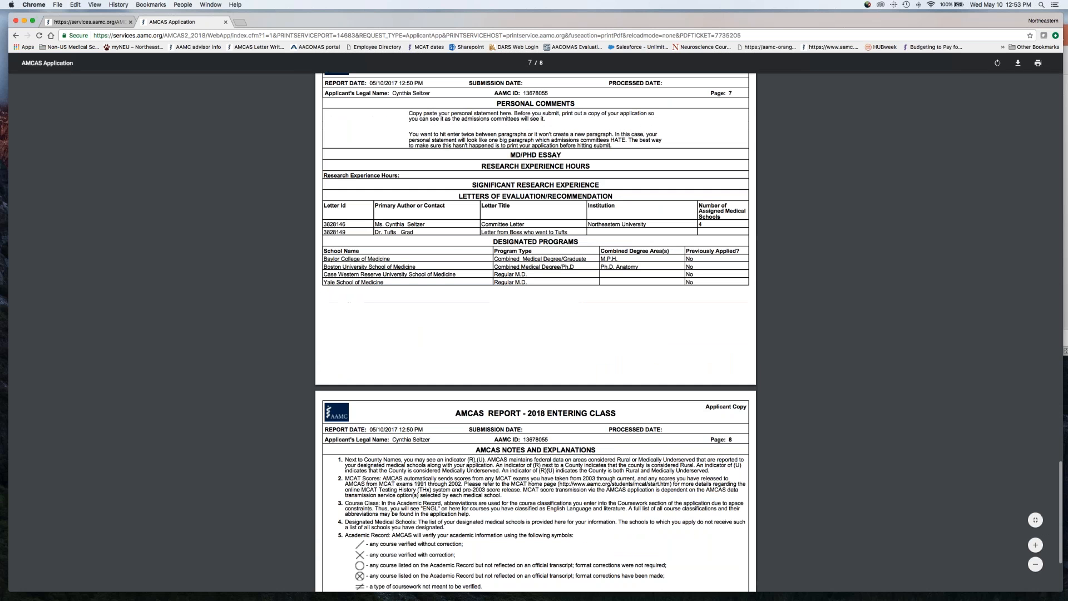
scroll(537, 139, up, 5)
scroll(538, 133, up, 15)
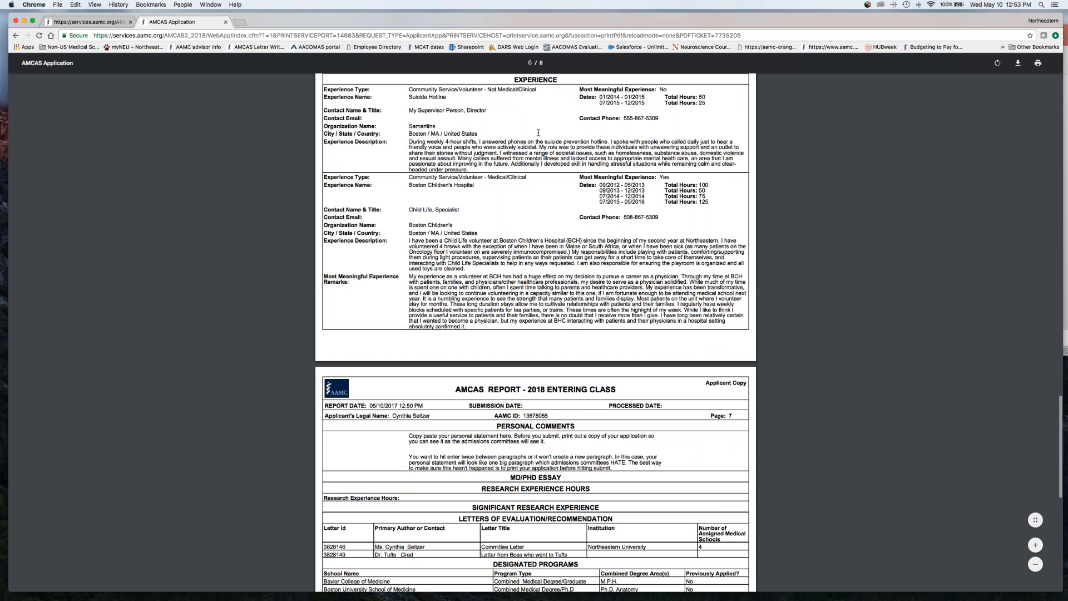